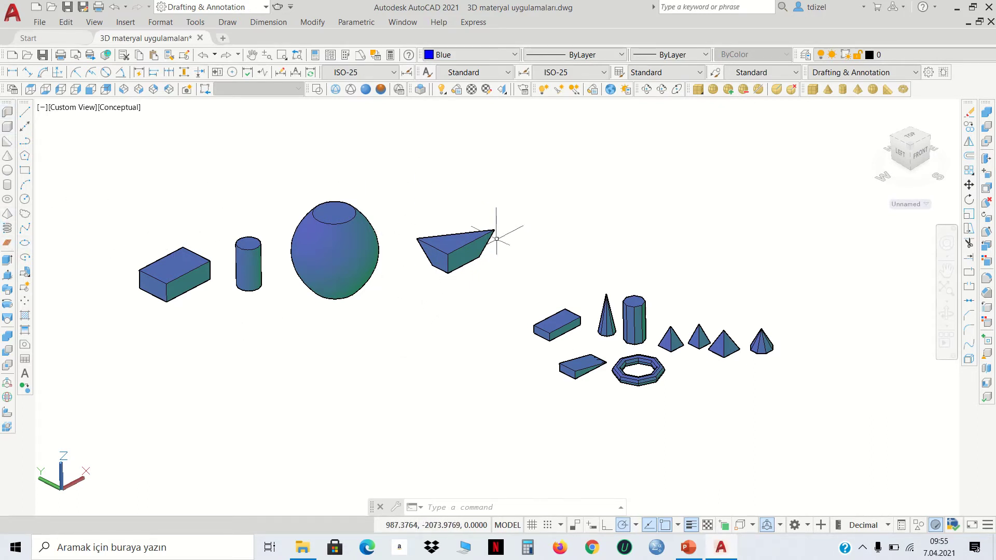
# Pan toward the small box and preview the Mesh Box primitive shapes without choosing one
pyautogui.moveTo(497, 240)
pyautogui.mouseDown(button='middle')
pyautogui.moveTo(540, 269)
pyautogui.moveTo(628, 291)
pyautogui.mouseUp(button='middle')
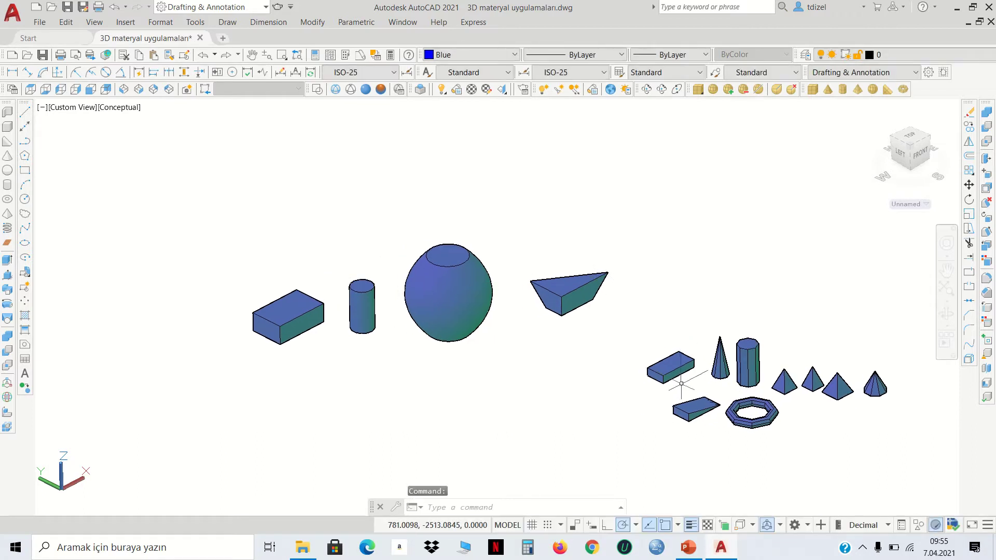
pyautogui.scroll(2, 681, 384)
pyautogui.moveTo(672, 354); pyautogui.dragTo(556, 283, button='middle')
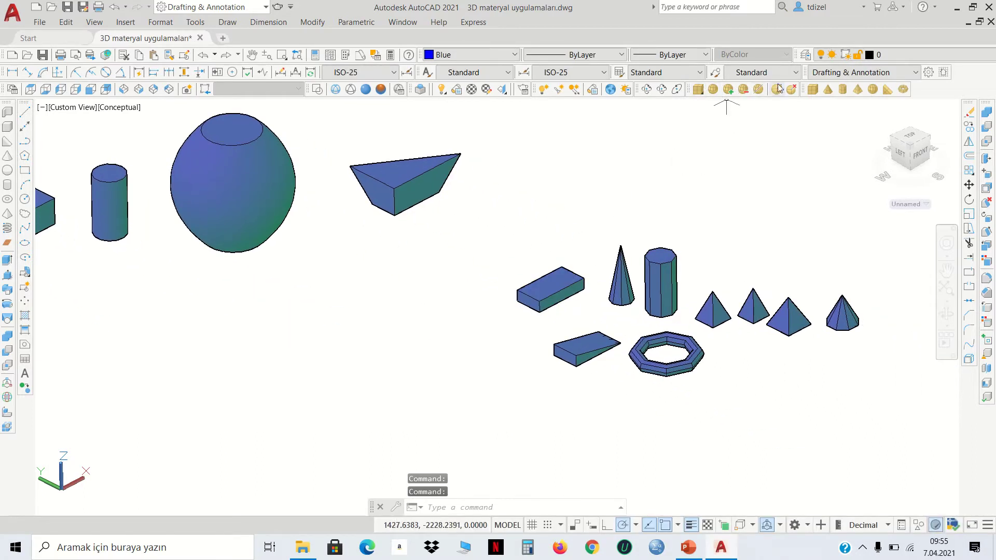
pyautogui.click(698, 91)
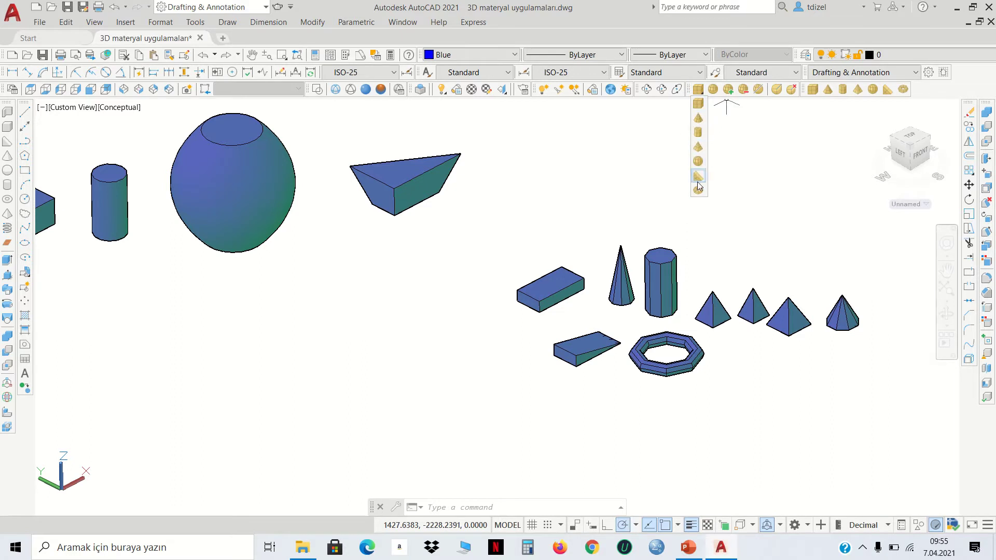
pyautogui.click(683, 239)
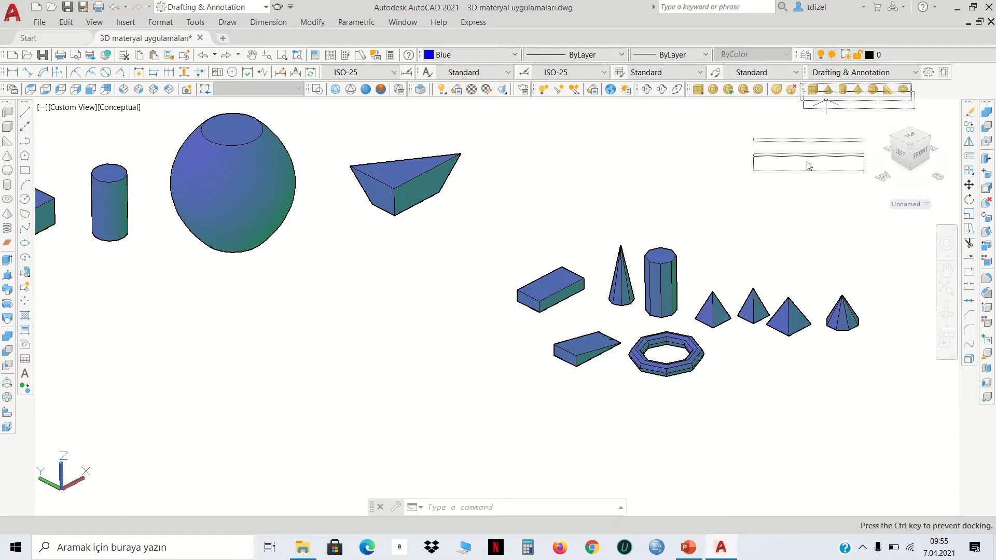
# Float and close the primitive-shape toolbar, then recheck the mesh primitives list
pyautogui.moveTo(803, 89); pyautogui.dragTo(810, 165)
pyautogui.click(864, 158)
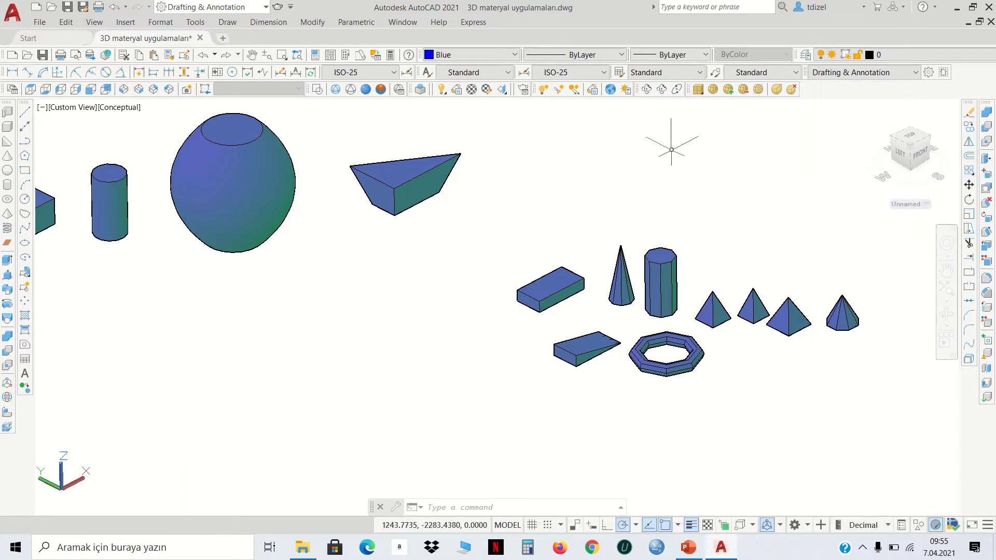
pyautogui.click(699, 92)
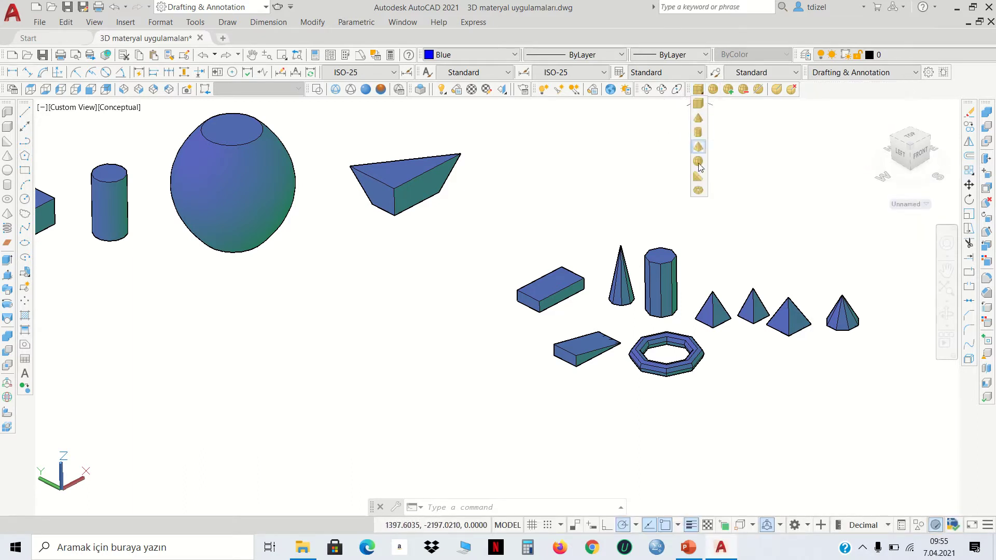
pyautogui.click(734, 177)
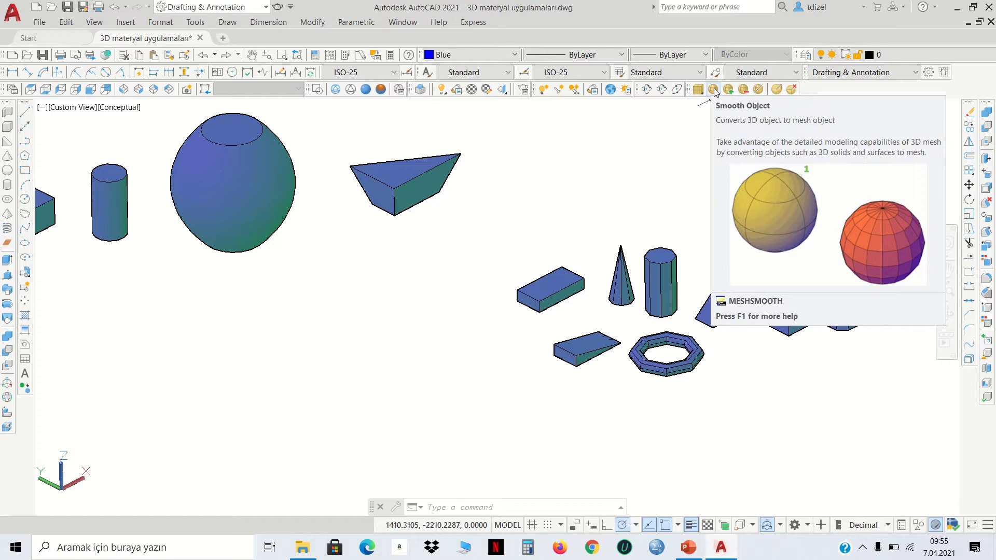
# Turn the rectangular box solid into a mesh with MESHSMOOTH, choosing Create mesh
pyautogui.scroll(-2, 726, 127)
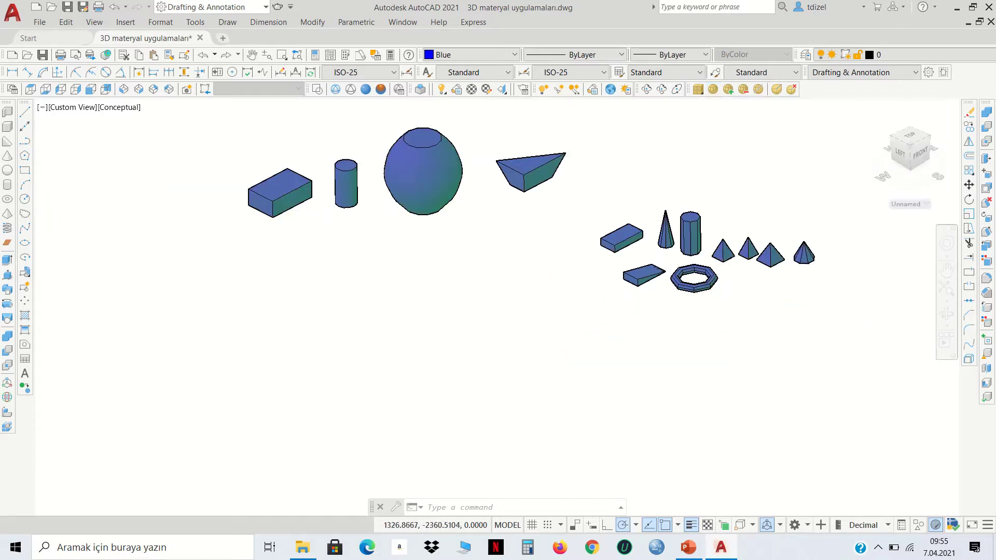
pyautogui.scroll(2, 250, 154)
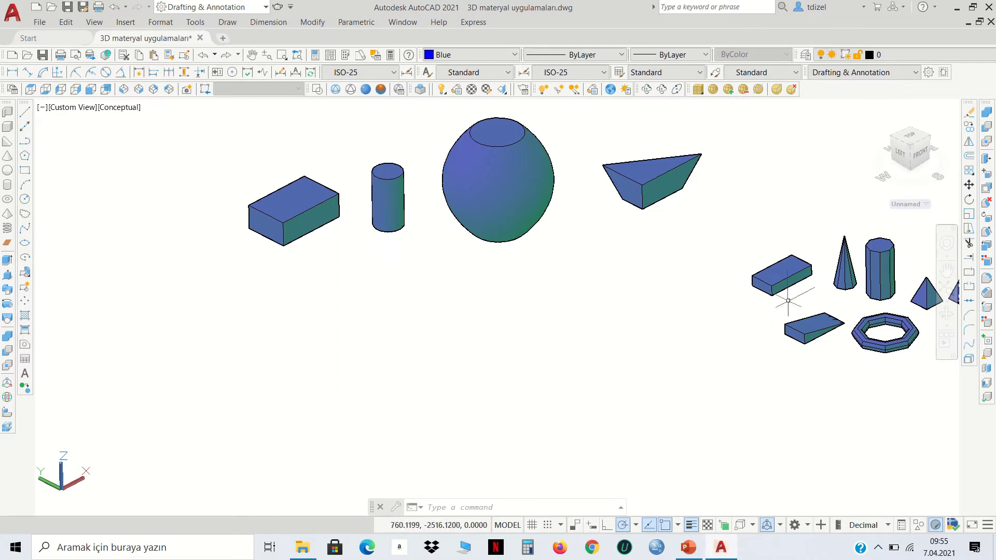
pyautogui.moveTo(667, 264); pyautogui.dragTo(673, 341, button='middle')
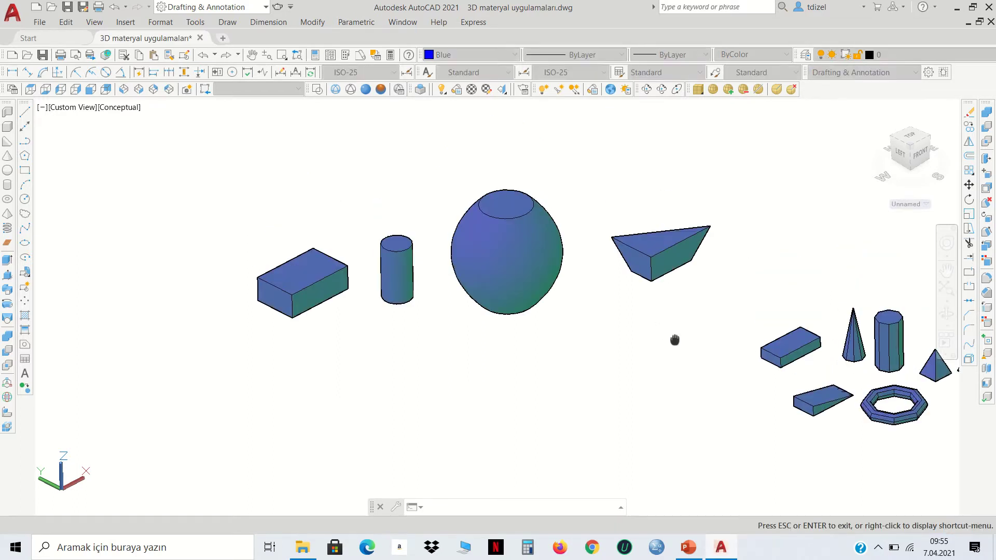
pyautogui.scroll(2, 322, 274)
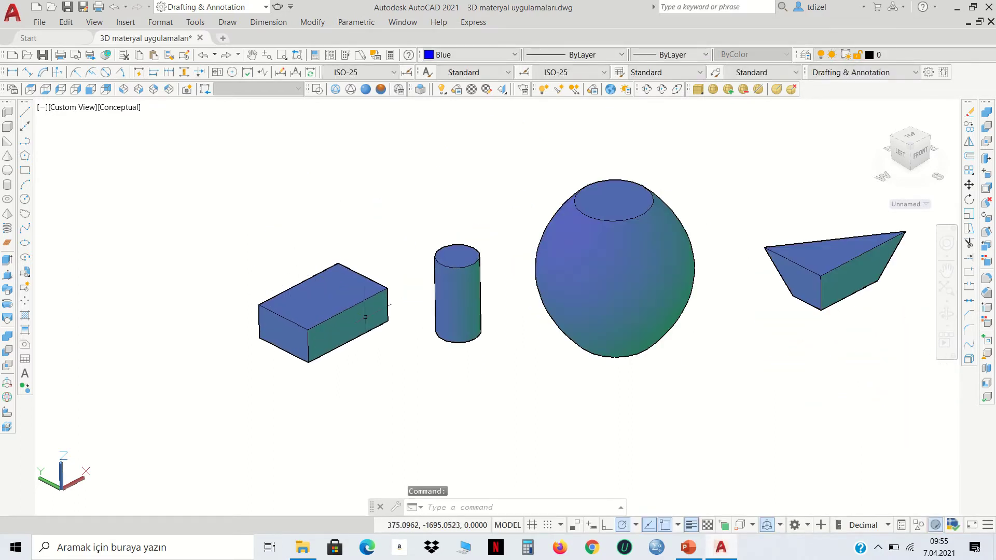
pyautogui.click(714, 90)
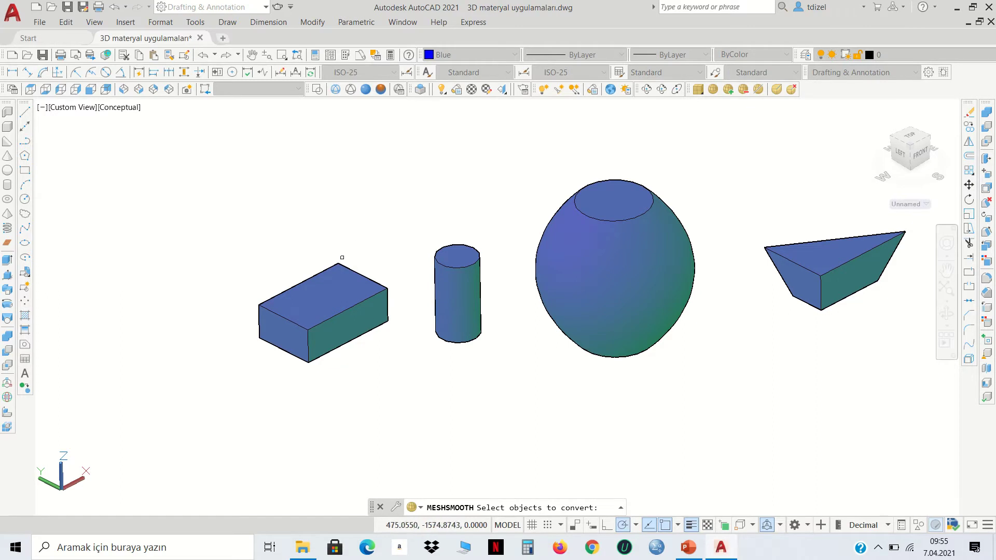
pyautogui.click(330, 305)
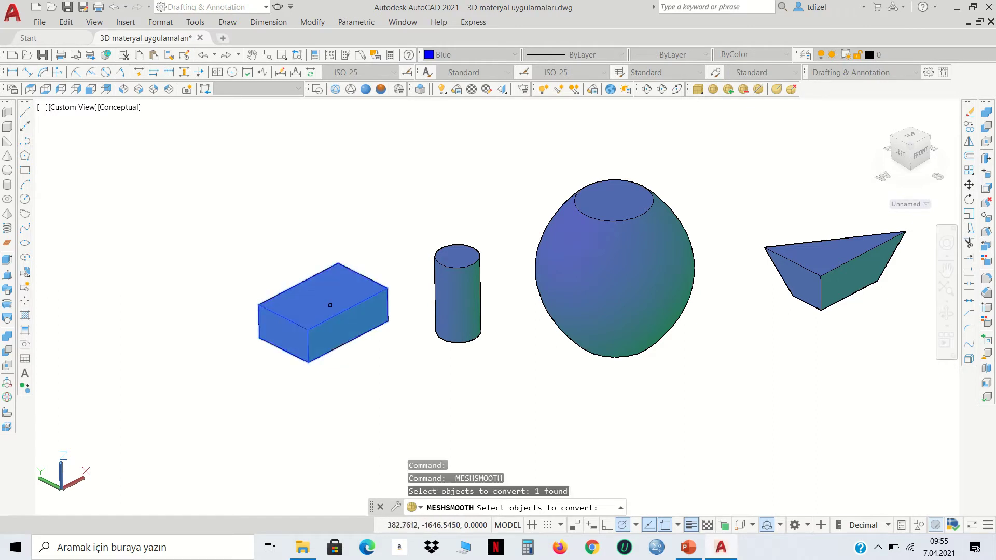
pyautogui.press('Return')
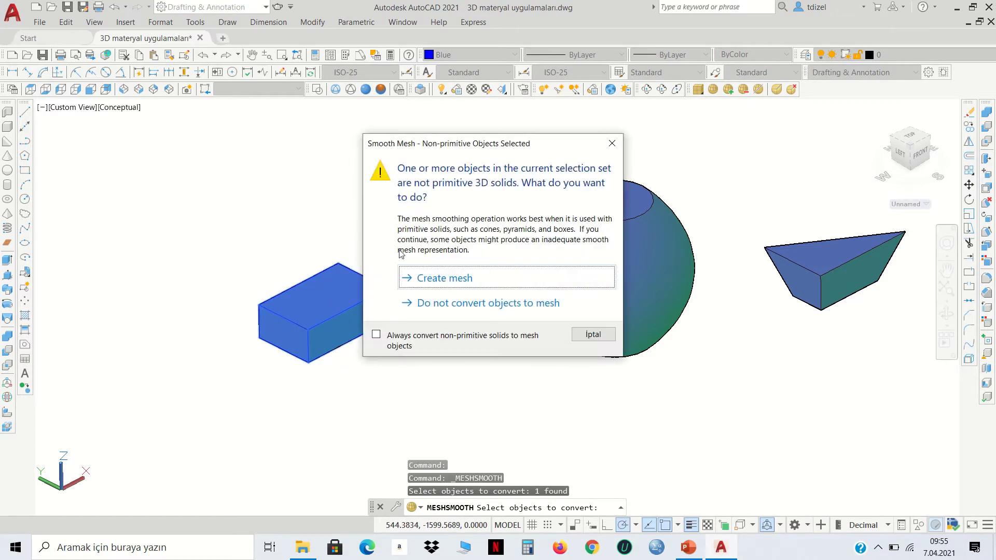
pyautogui.click(449, 281)
pyautogui.scroll(2, 311, 322)
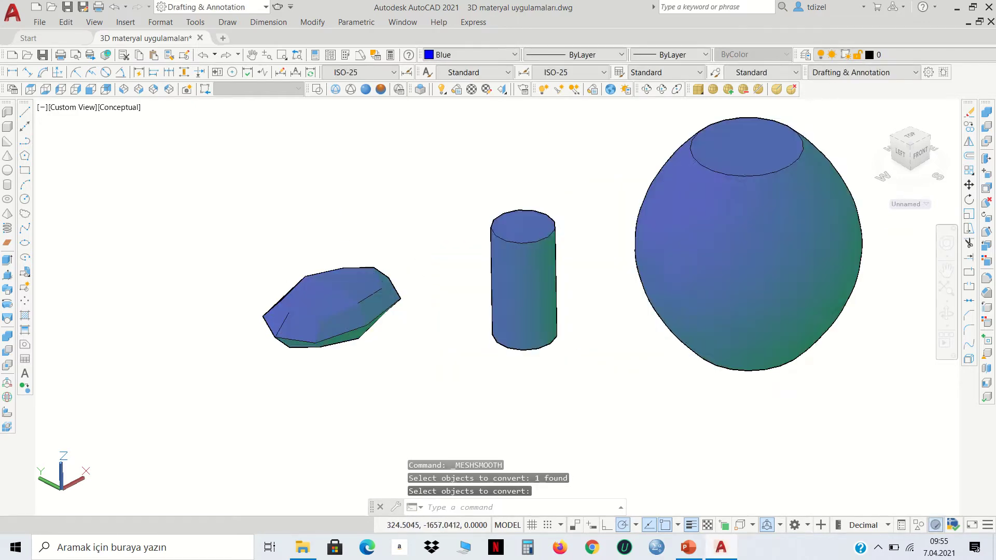
pyautogui.scroll(3, 302, 325)
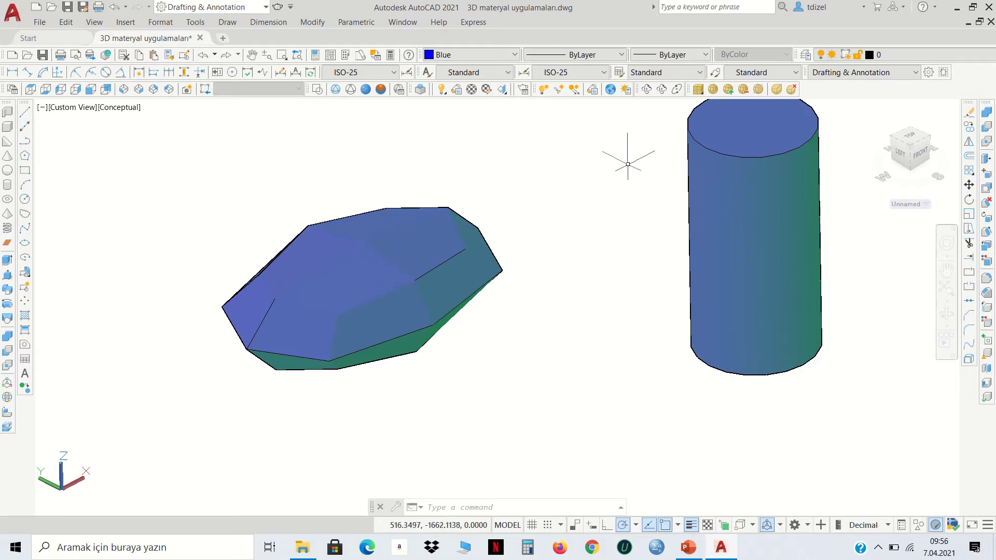
# Raise the box mesh's smoothness three levels with MESHSMOOTHMORE
pyautogui.click(729, 89)
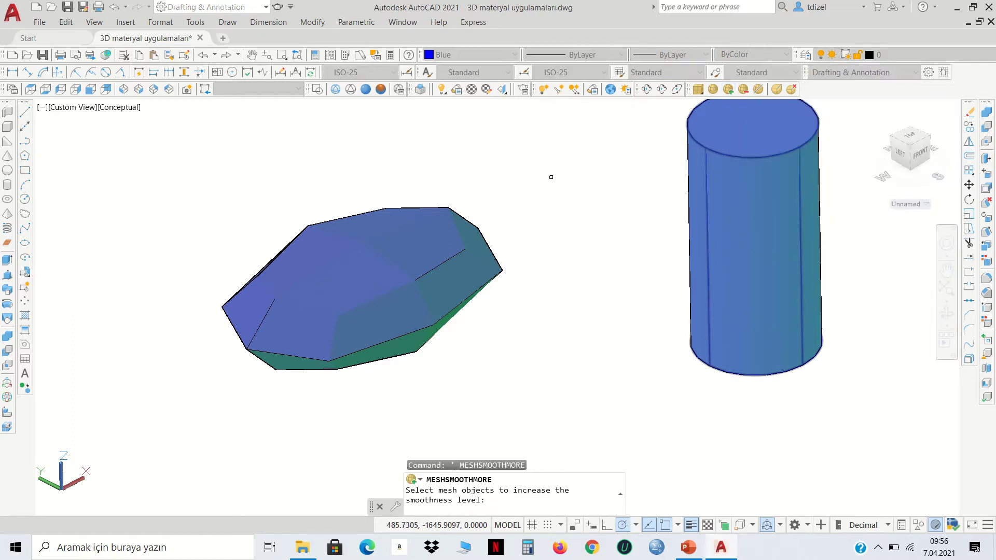
pyautogui.click(434, 253)
pyautogui.press('Return')
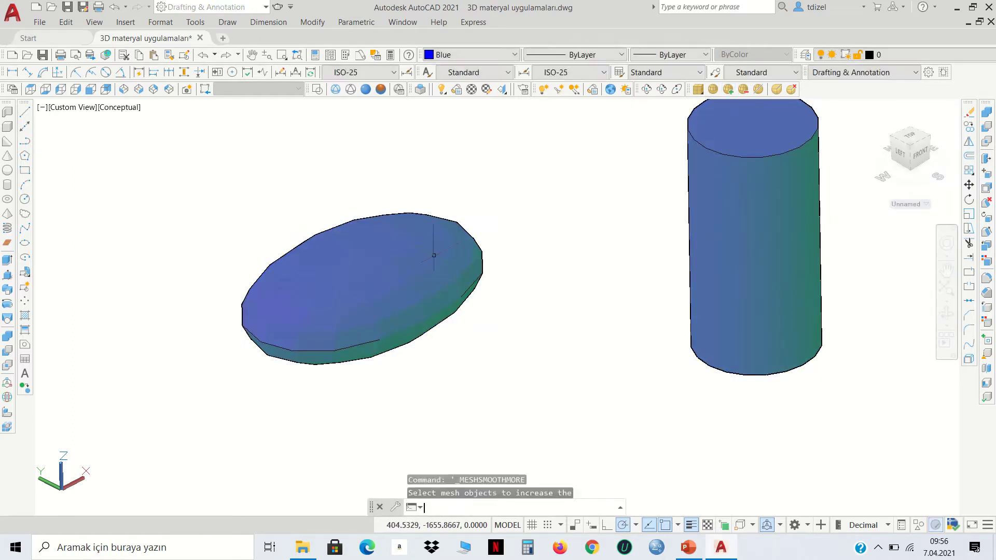
pyautogui.click(730, 90)
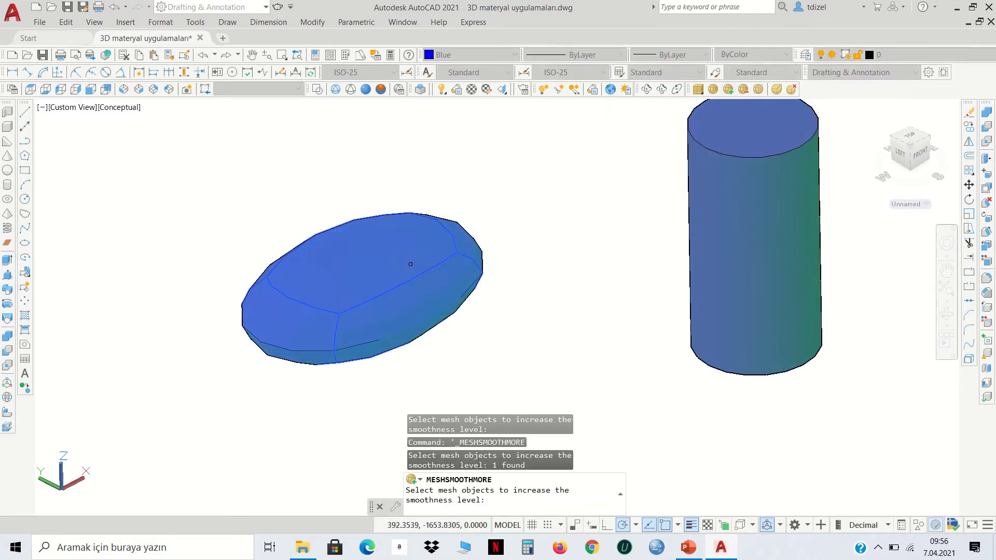
pyautogui.press('Return')
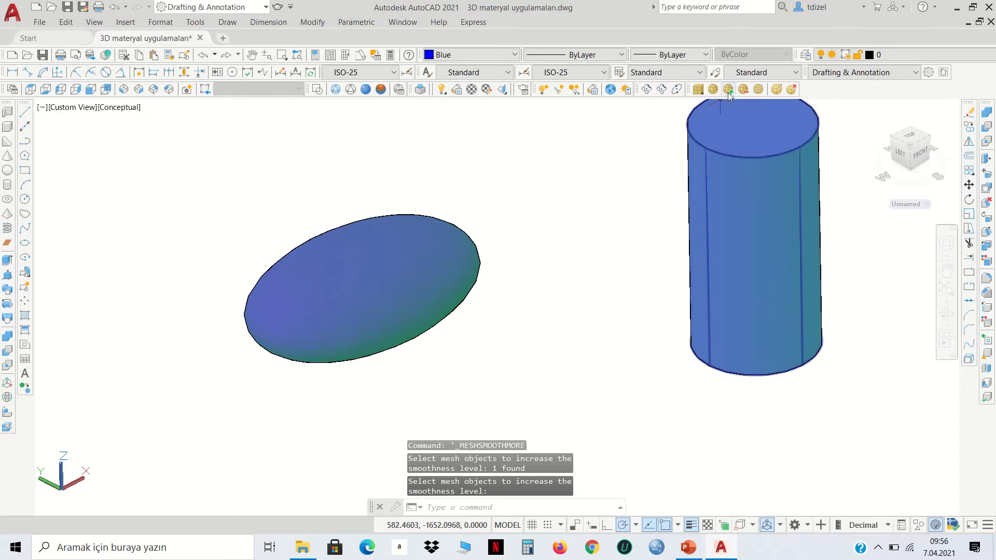
pyautogui.click(729, 90)
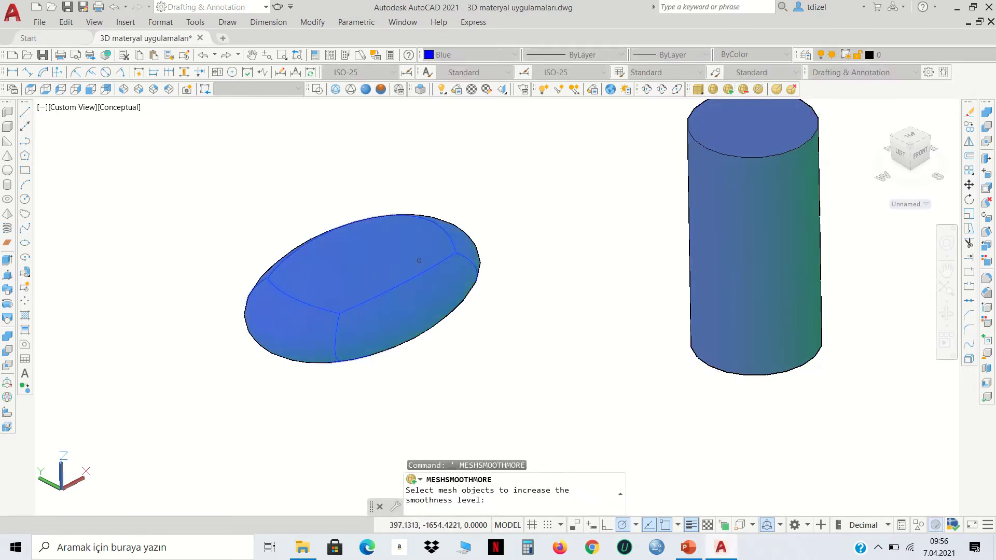
pyautogui.press('Return')
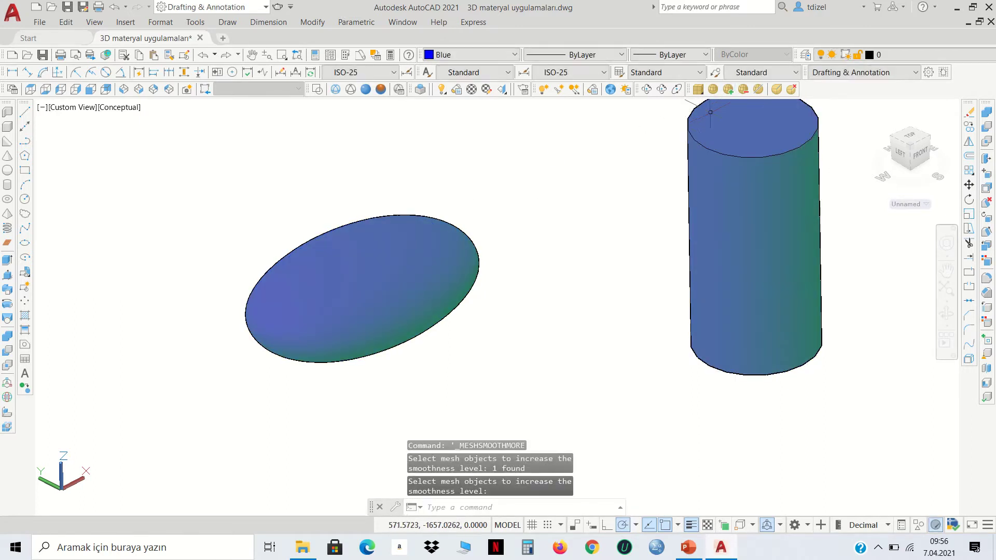
# Keep smoothing the ellipsoid mesh until 'Maximum smoothness level exceeded' appears
pyautogui.click(729, 90)
pyautogui.click(369, 319)
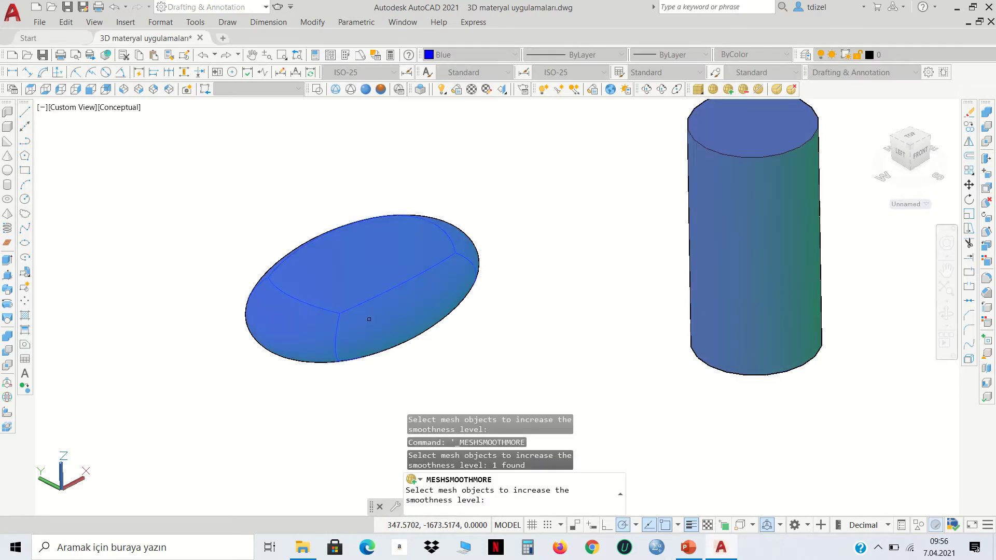
pyautogui.press('Return')
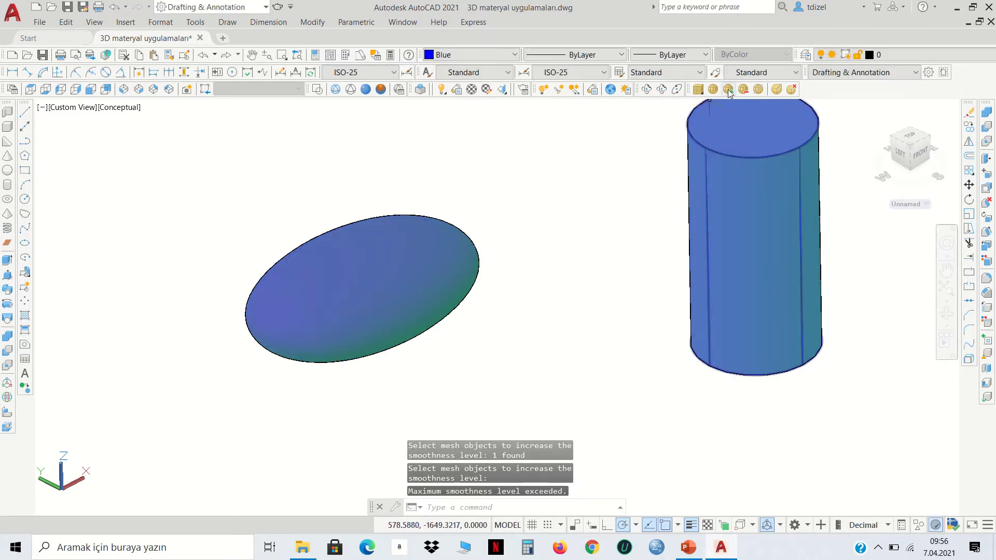
pyautogui.click(729, 91)
pyautogui.click(414, 263)
pyautogui.press('Return')
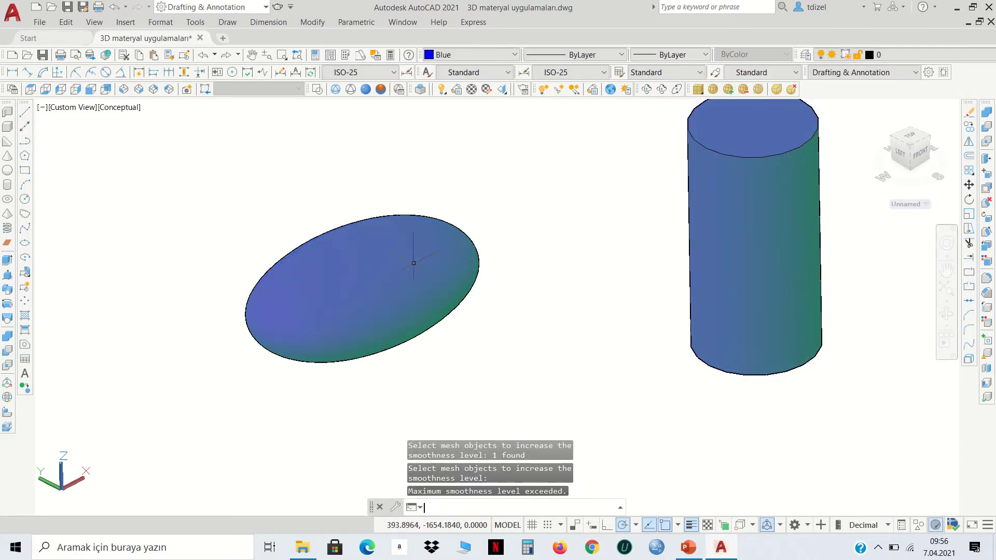
pyautogui.click(729, 89)
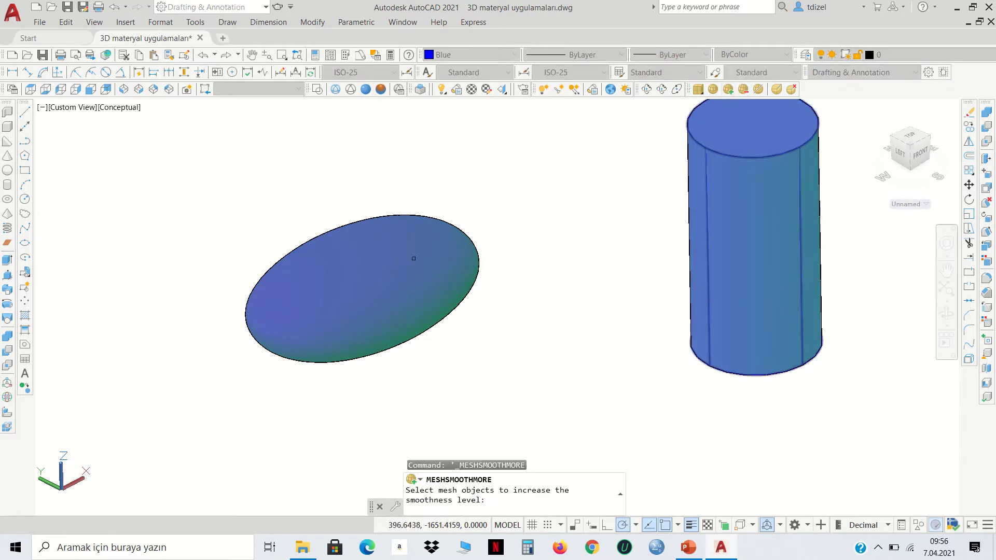
pyautogui.click(363, 288)
pyautogui.press('Return')
pyautogui.scroll(2, 411, 245)
pyautogui.scroll(3, 371, 306)
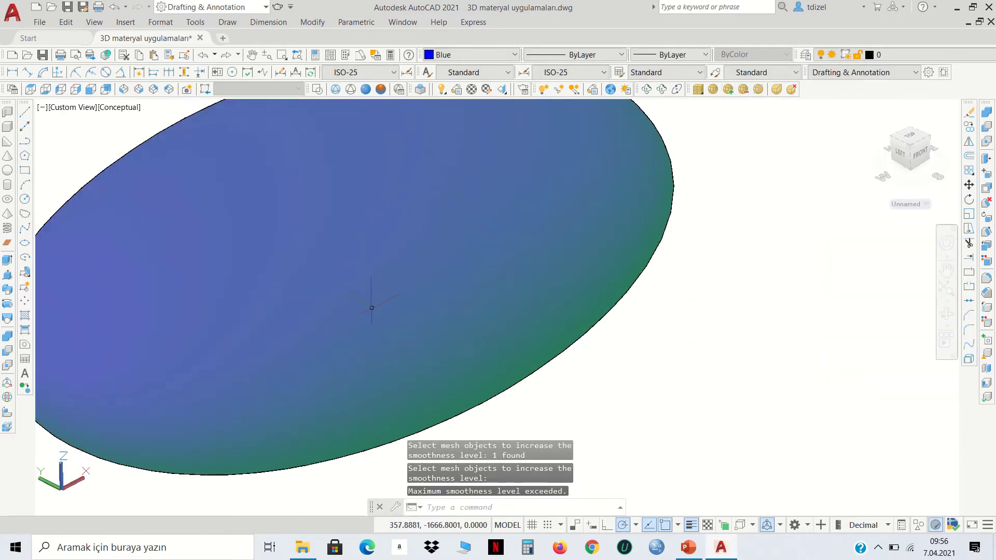
pyautogui.scroll(-2, 551, 303)
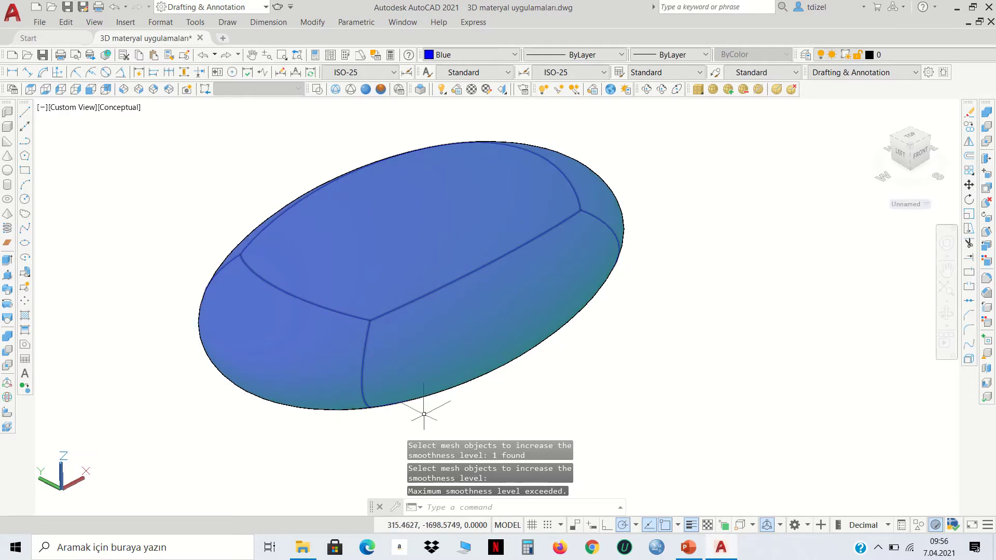
pyautogui.scroll(1, 527, 332)
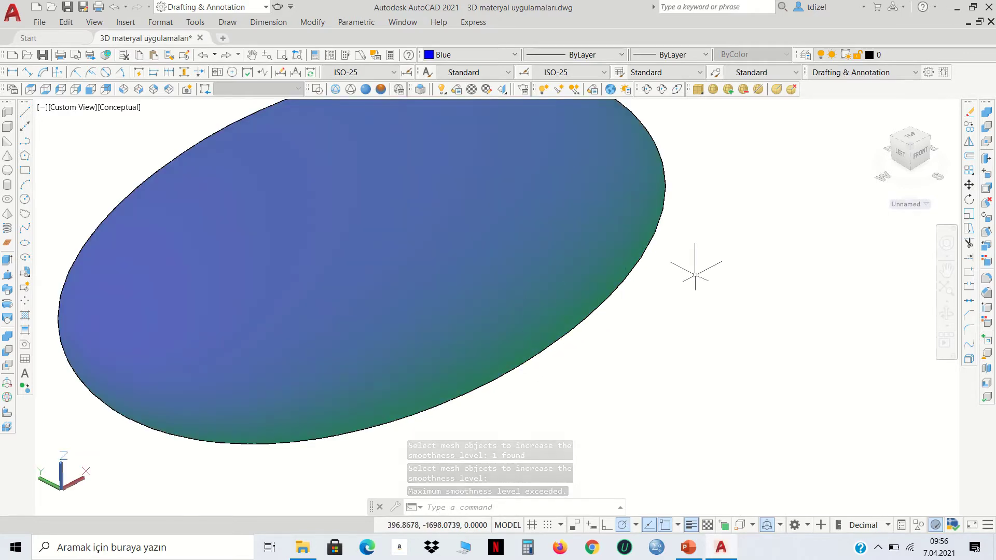
pyautogui.scroll(1, 583, 251)
pyautogui.click(574, 251)
pyautogui.scroll(-2, 561, 253)
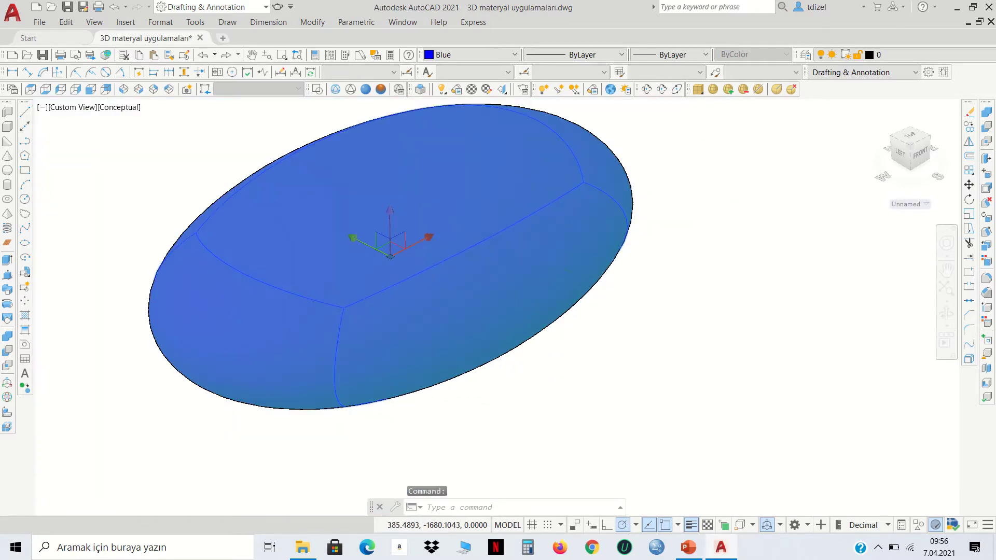
pyautogui.scroll(-3, 557, 265)
pyautogui.moveTo(669, 312)
pyautogui.mouseDown(button='middle')
pyautogui.moveTo(542, 347)
pyautogui.moveTo(451, 344)
pyautogui.mouseUp(button='middle')
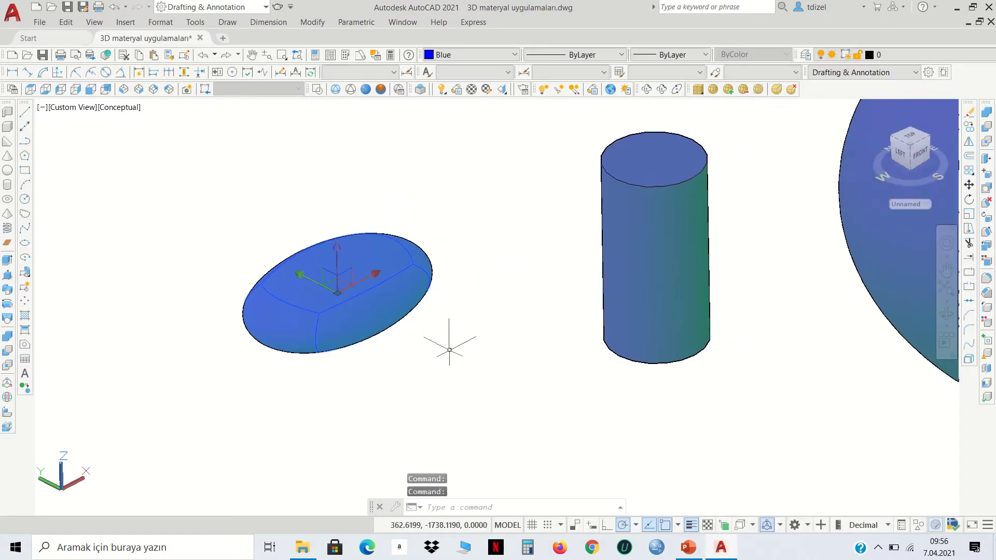
pyautogui.press('Escape')
pyautogui.moveTo(780, 289); pyautogui.dragTo(586, 350, button='middle')
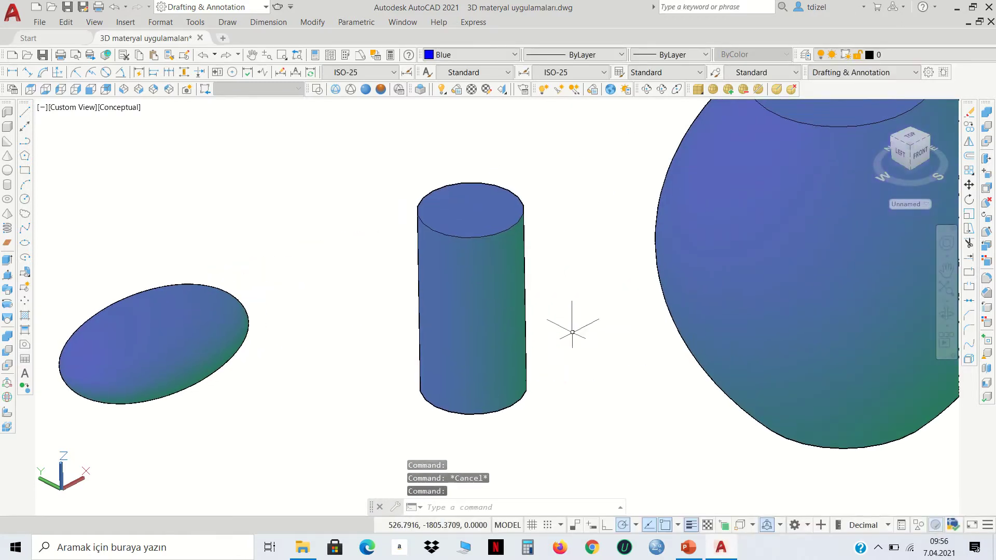
pyautogui.click(486, 306)
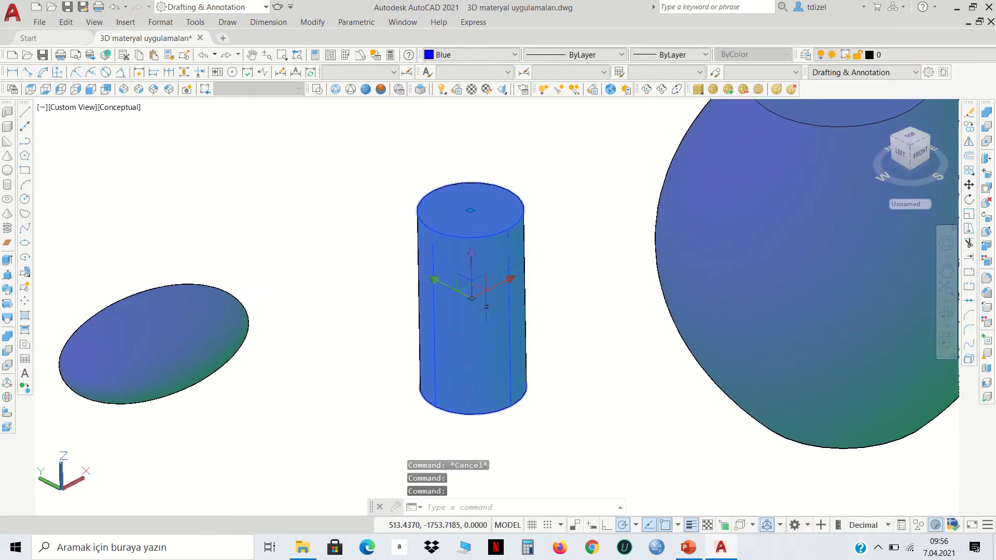
pyautogui.click(691, 143)
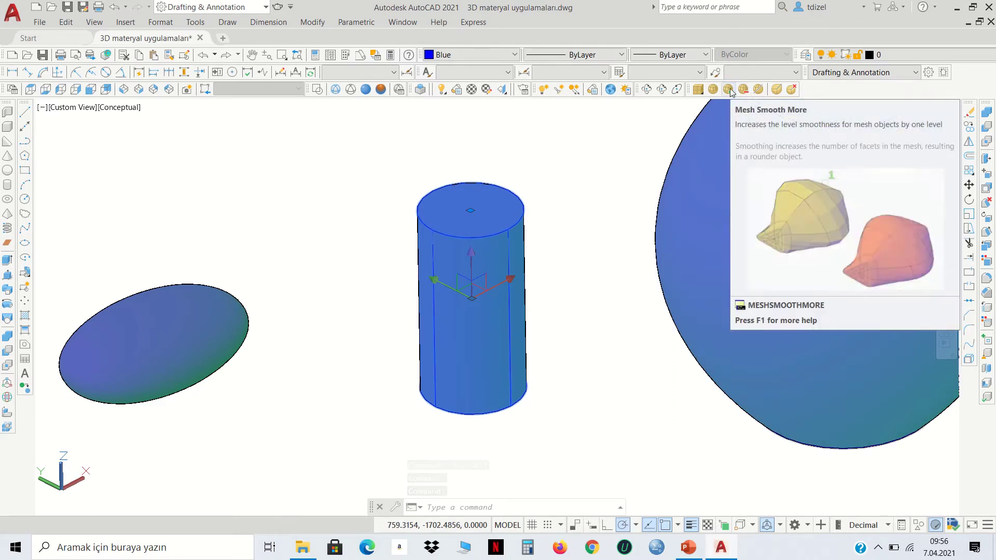
pyautogui.click(728, 89)
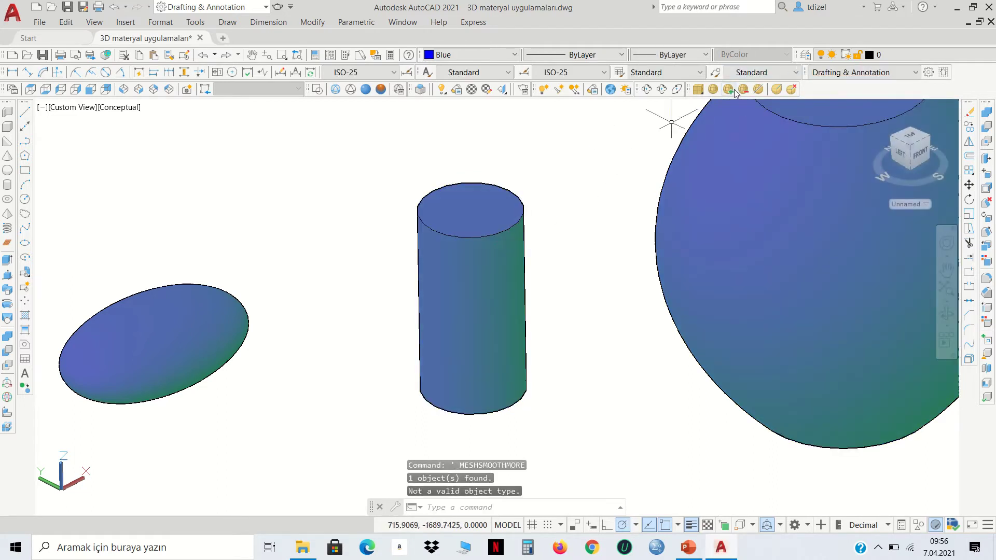
pyautogui.click(734, 90)
pyautogui.click(486, 218)
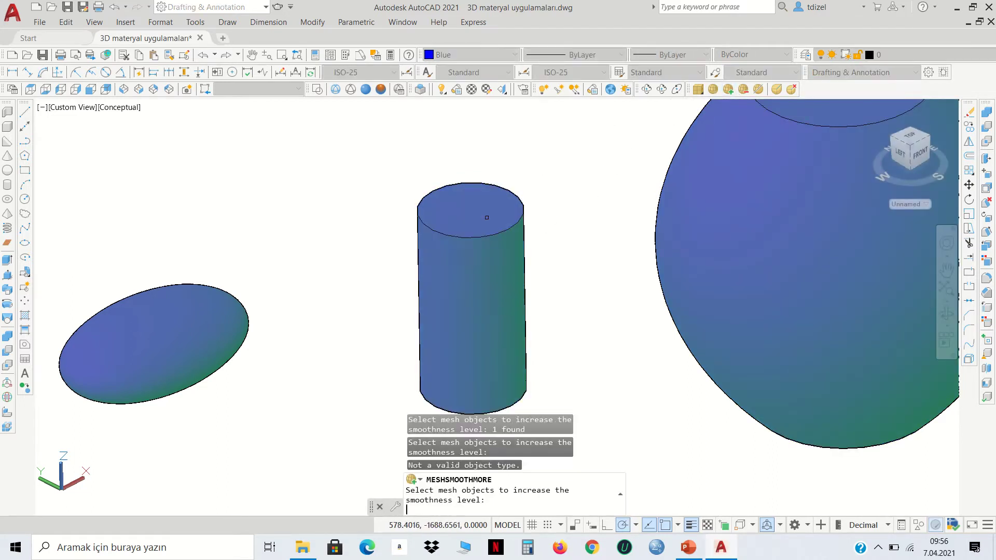
pyautogui.click(504, 240)
pyautogui.press('Return')
pyautogui.press('Escape')
pyautogui.press('Escape')
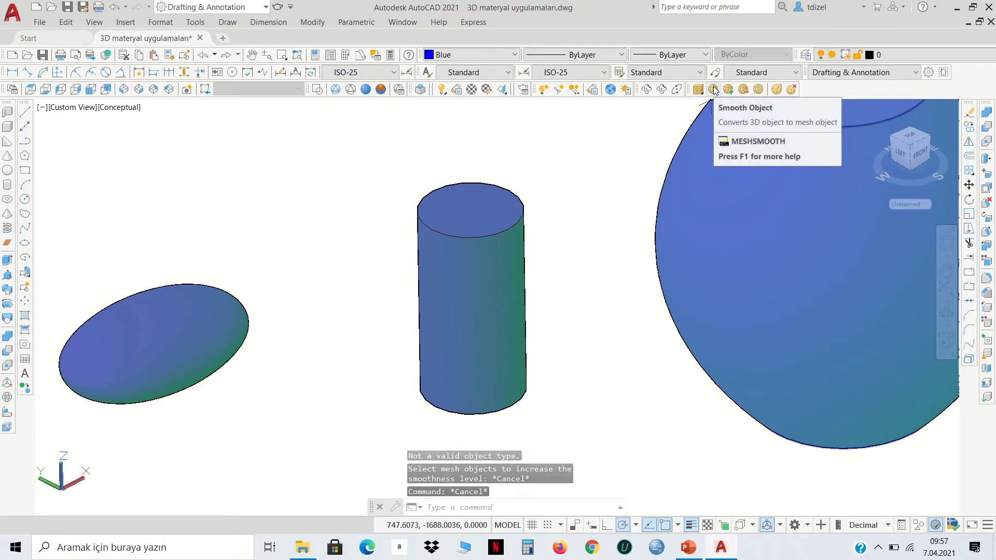
# Convert the cylinder solid to a mesh with MESHSMOOTH, choosing Create mesh
pyautogui.click(714, 91)
pyautogui.click(497, 270)
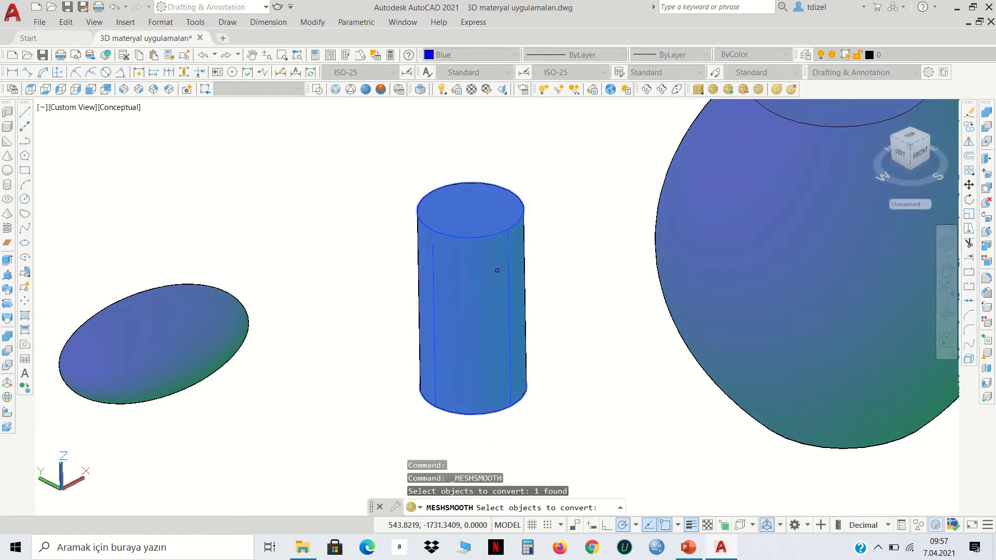
pyautogui.press('Return')
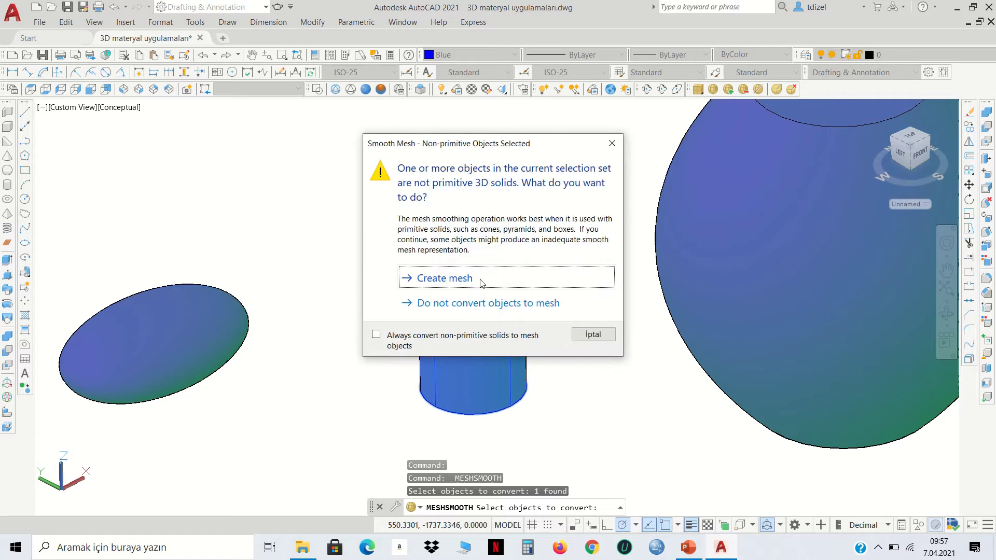
pyautogui.click(475, 280)
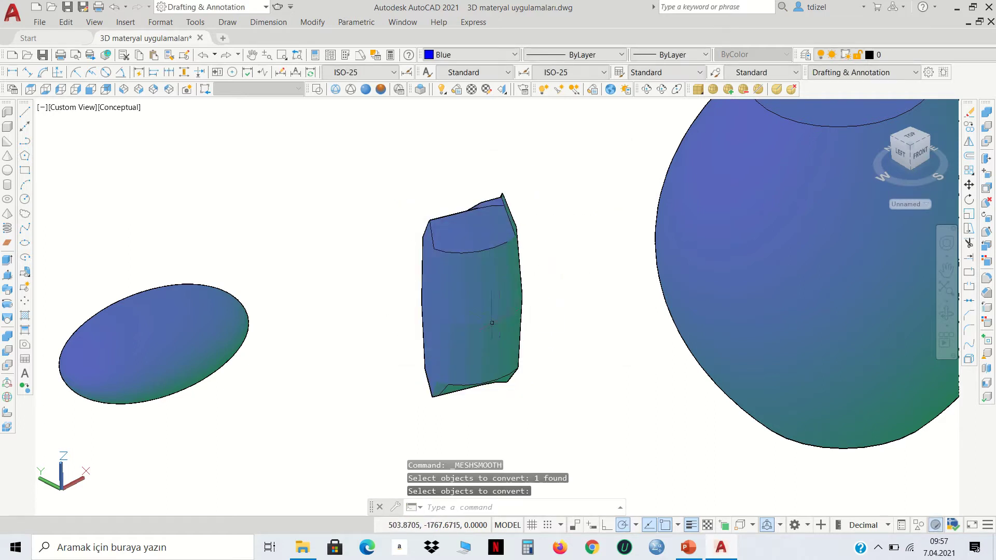
# Smooth the cylinder mesh repeatedly with Smooth More until maximum smoothness is reached
pyautogui.click(728, 89)
pyautogui.click(452, 296)
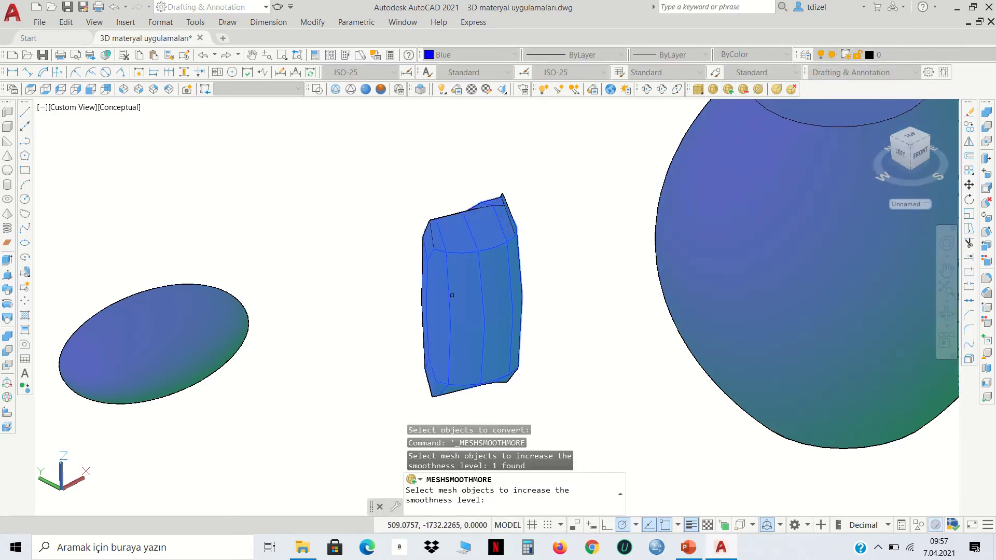
pyautogui.press('Return')
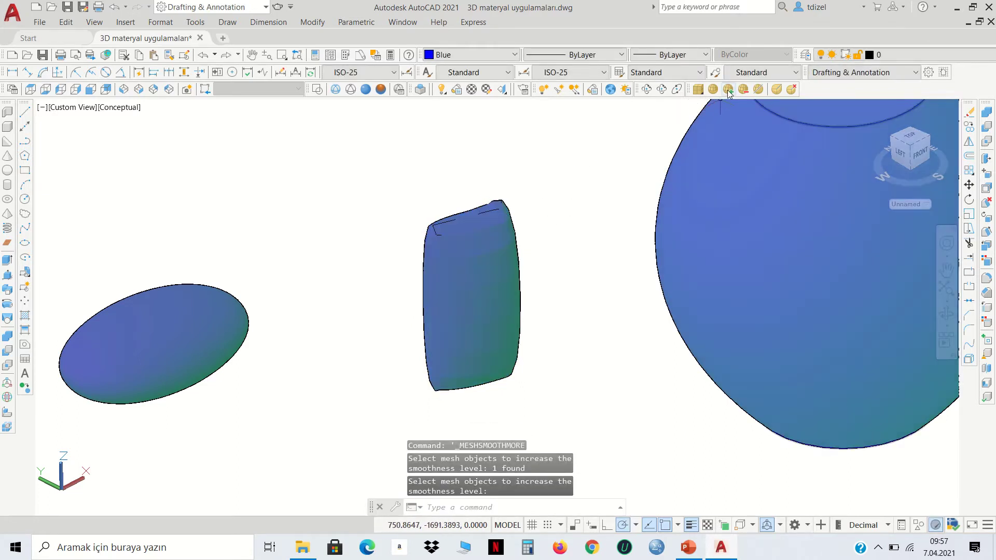
pyautogui.press('Return')
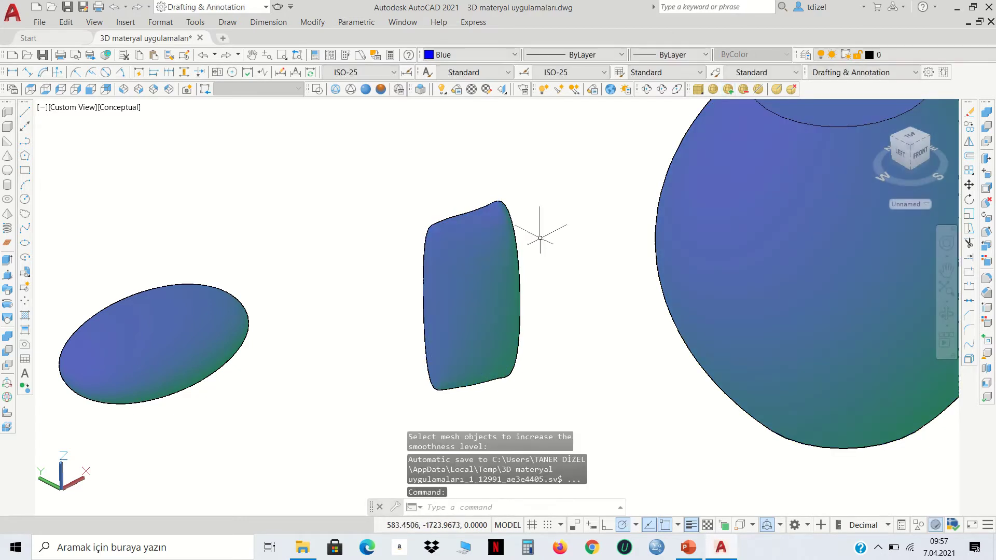
pyautogui.press('Return')
pyautogui.click(490, 273)
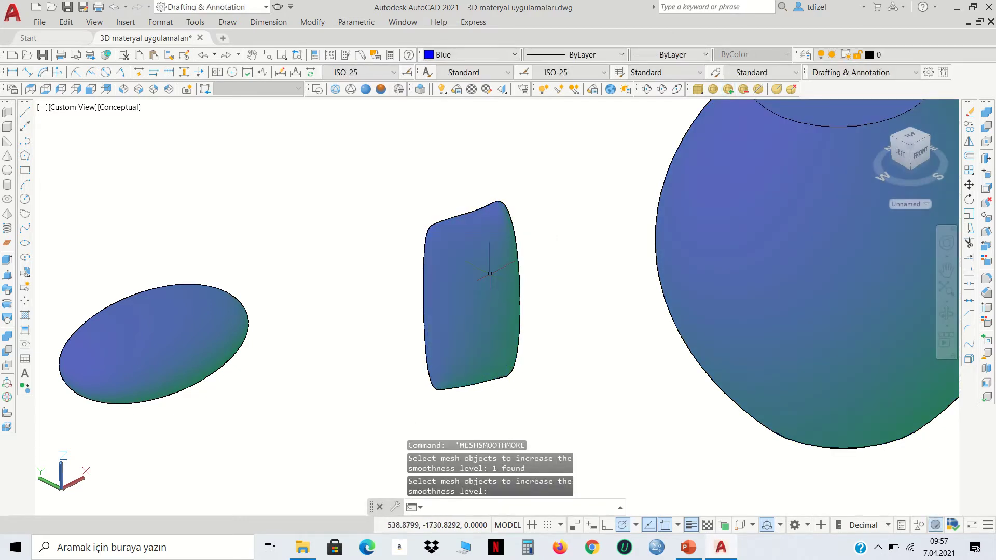
pyautogui.press('Return')
pyautogui.press('Return')
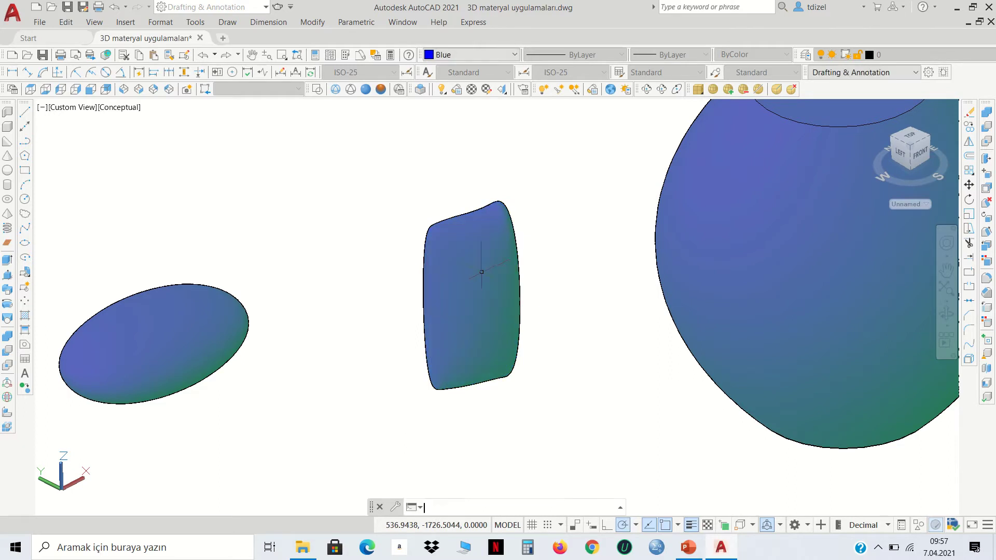
pyautogui.click(483, 272)
pyautogui.press('Return')
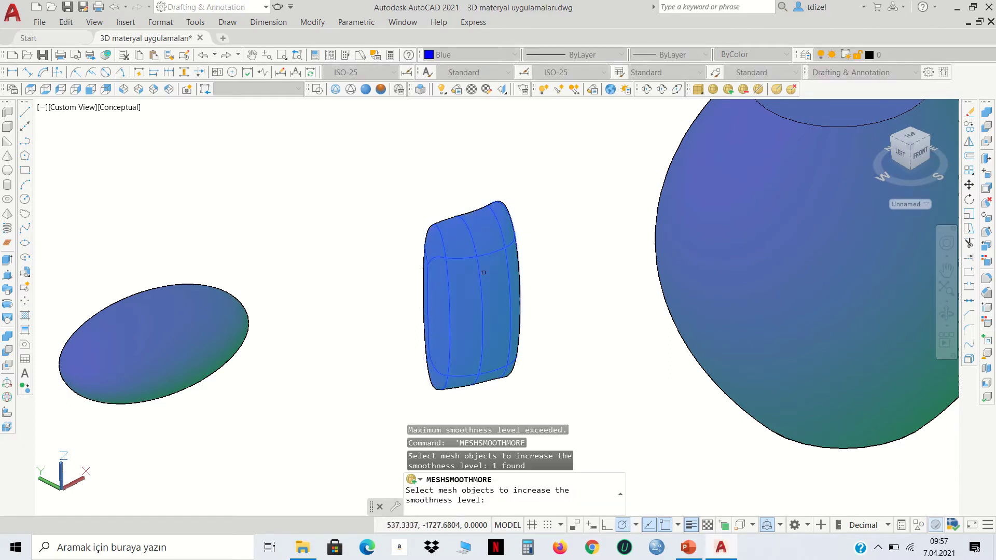
# Free-orbit around the smoothed shapes and pan to centre the large sphere
pyautogui.click(662, 90)
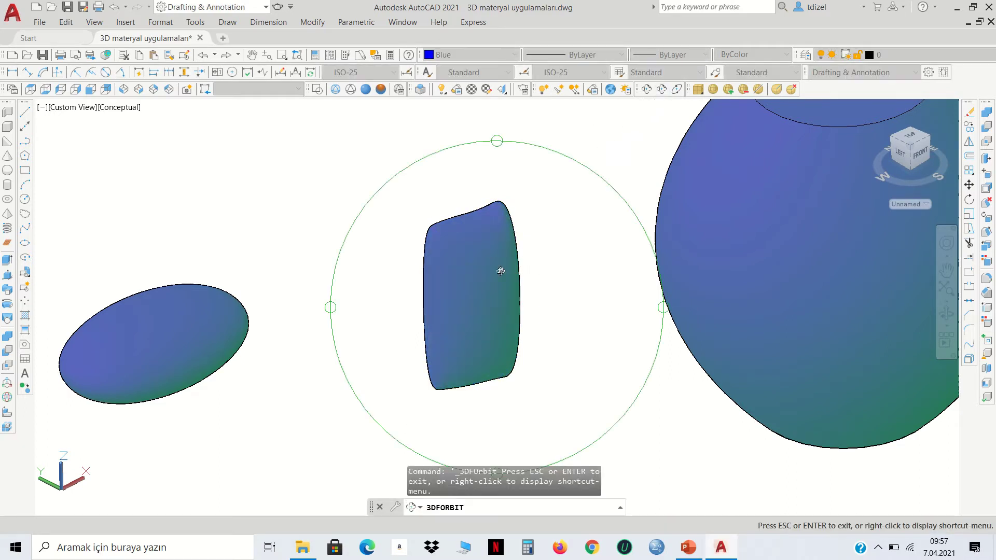
pyautogui.moveTo(501, 271)
pyautogui.mouseDown()
pyautogui.moveTo(507, 445)
pyautogui.moveTo(494, 367)
pyautogui.moveTo(467, 421)
pyautogui.moveTo(489, 403)
pyautogui.moveTo(486, 316)
pyautogui.moveTo(410, 297)
pyautogui.mouseUp()
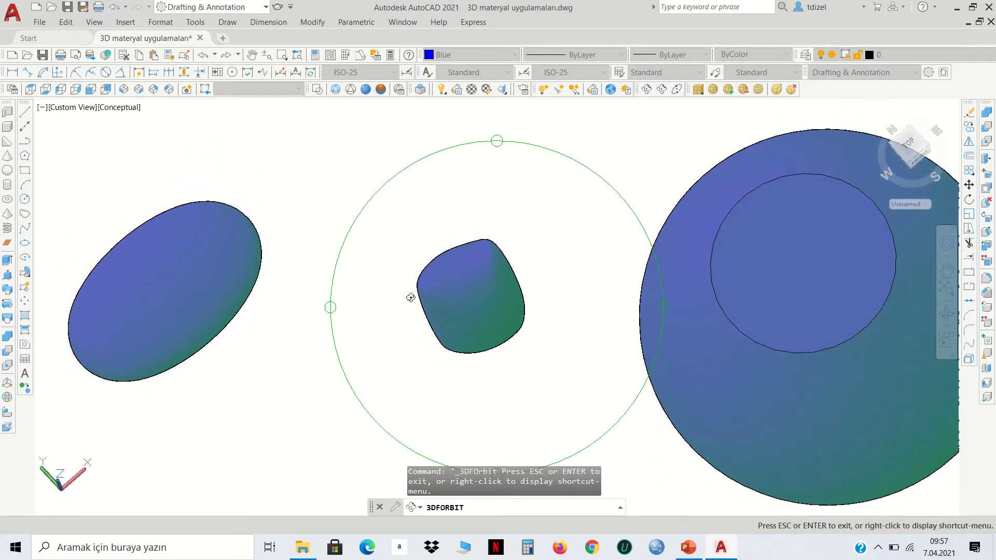
pyautogui.moveTo(300, 317)
pyautogui.mouseDown()
pyautogui.moveTo(475, 282)
pyautogui.moveTo(469, 295)
pyautogui.moveTo(504, 343)
pyautogui.moveTo(498, 332)
pyautogui.moveTo(512, 327)
pyautogui.moveTo(524, 267)
pyautogui.moveTo(484, 352)
pyautogui.moveTo(538, 345)
pyautogui.moveTo(536, 326)
pyautogui.mouseUp()
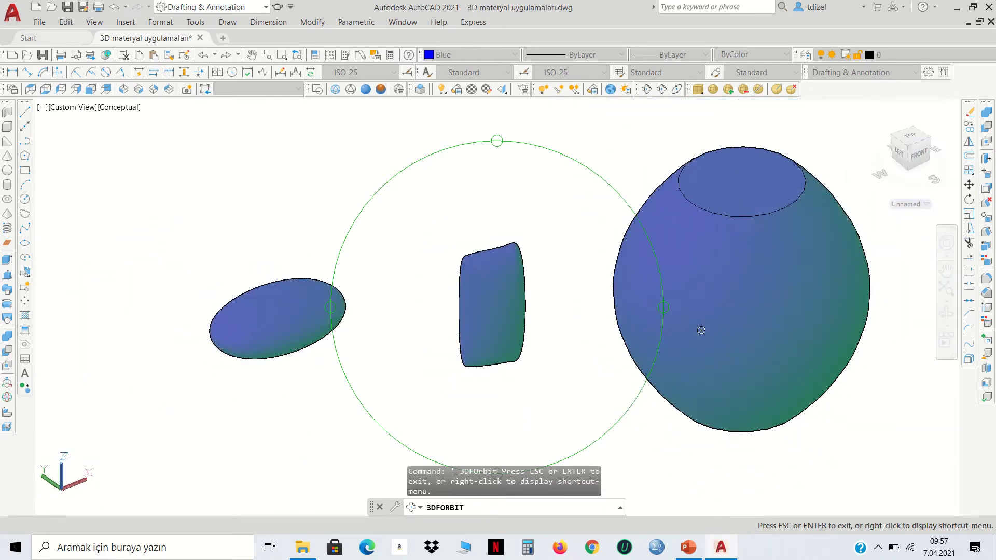
pyautogui.moveTo(805, 321); pyautogui.dragTo(676, 320, button='middle')
pyautogui.press('Escape')
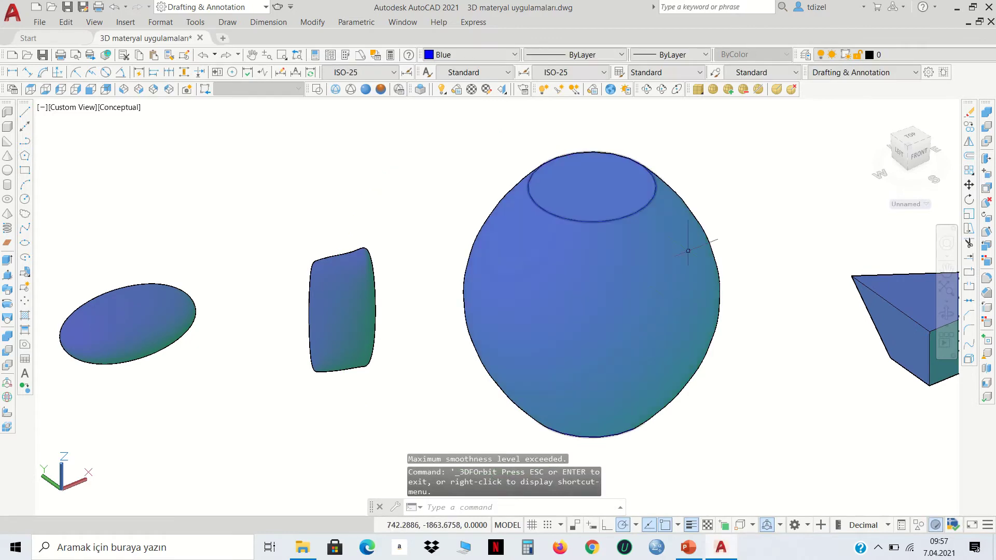
# Convert the large sphere solid to a mesh, choosing Create mesh
pyautogui.click(713, 89)
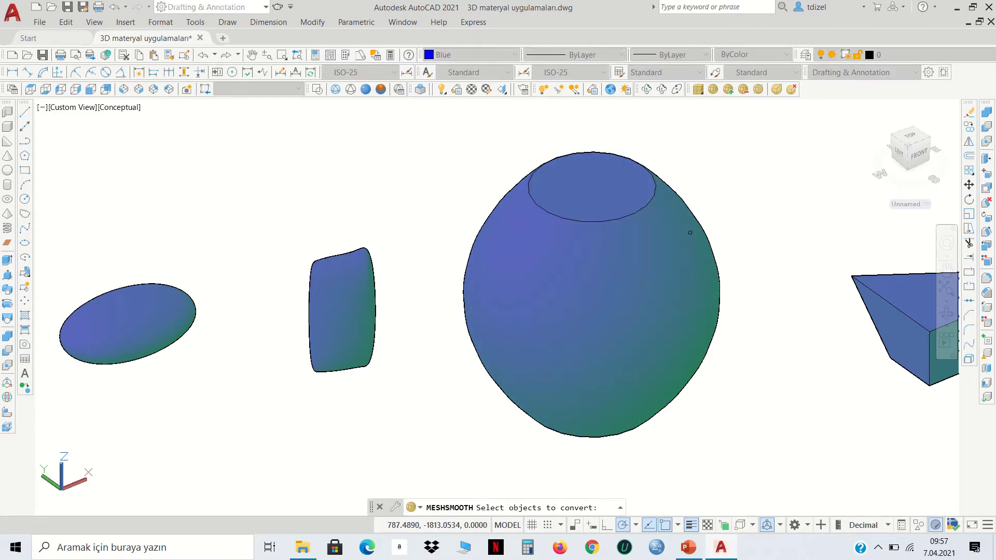
pyautogui.click(657, 283)
pyautogui.press('Return')
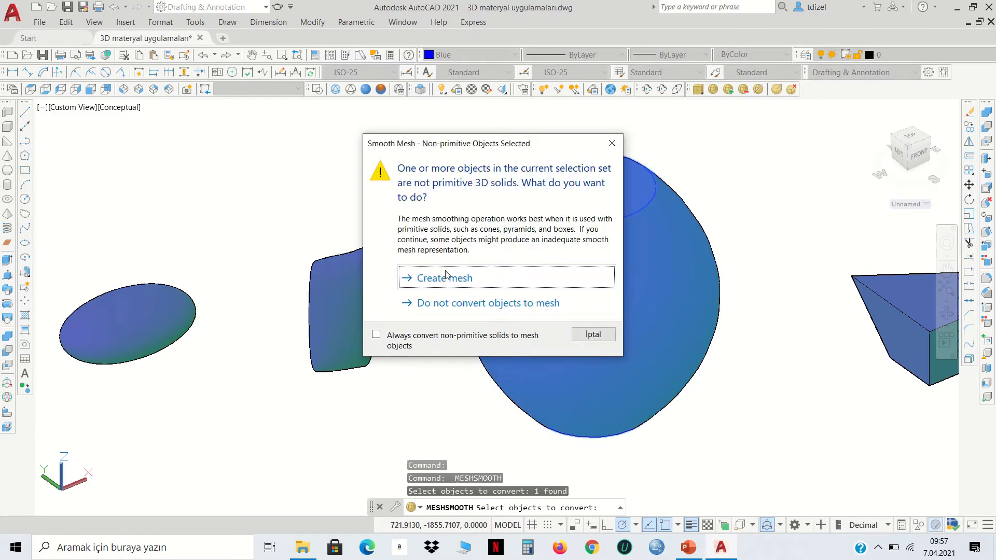
pyautogui.click(450, 278)
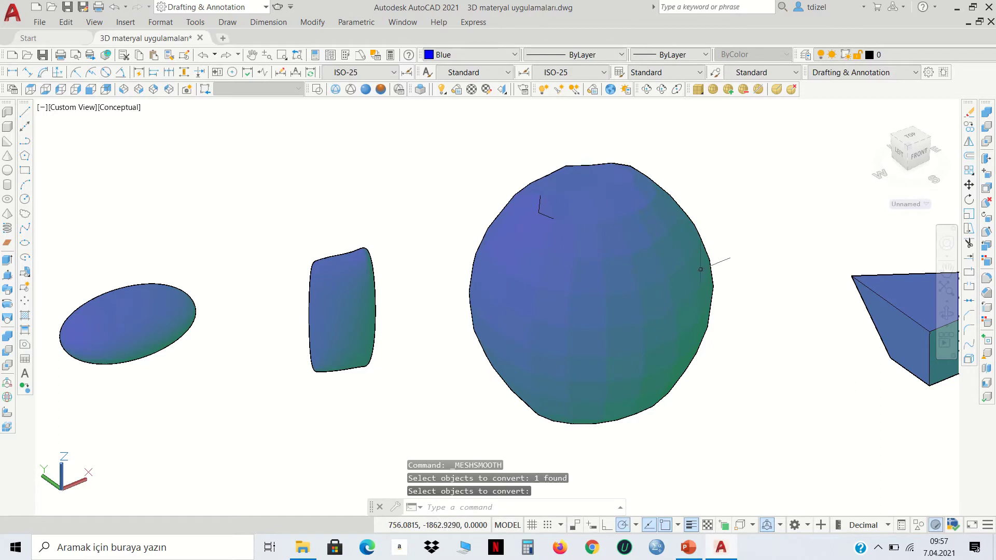
# Apply Smooth More to the sphere mesh until maximum smoothness is exceeded
pyautogui.click(729, 89)
pyautogui.click(638, 197)
pyautogui.press('Return')
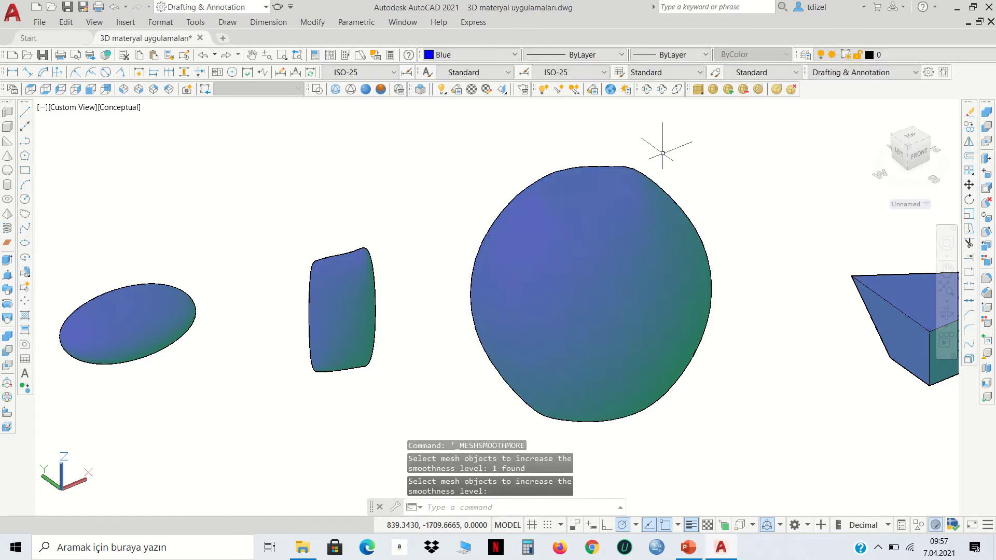
pyautogui.click(728, 89)
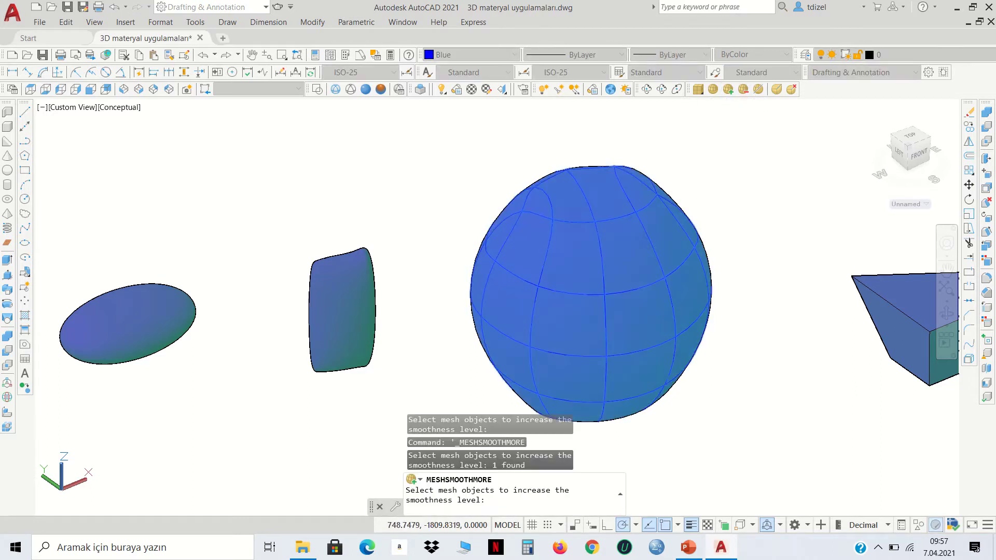
pyautogui.press('Return')
pyautogui.click(729, 89)
pyautogui.click(633, 244)
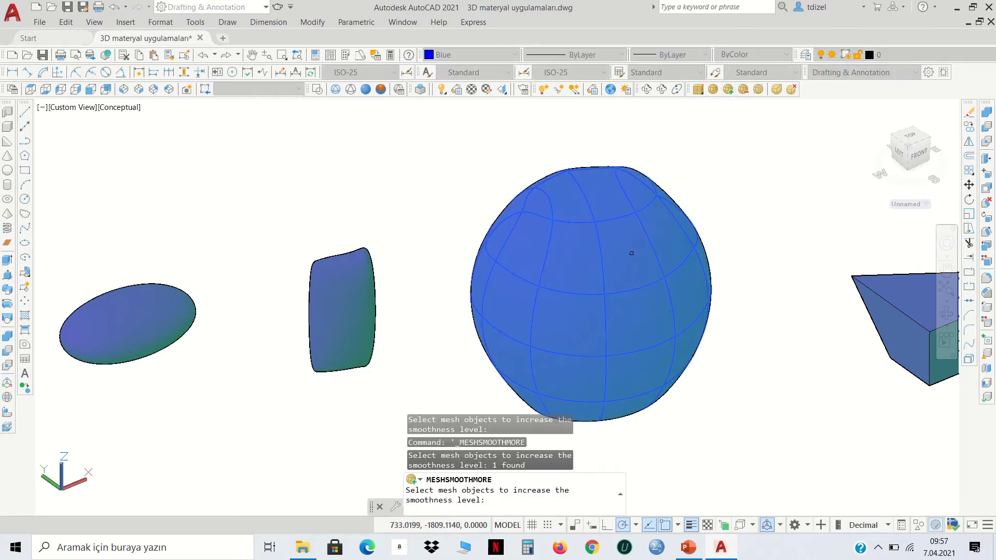
pyautogui.press('Return')
pyautogui.click(729, 89)
pyautogui.click(618, 279)
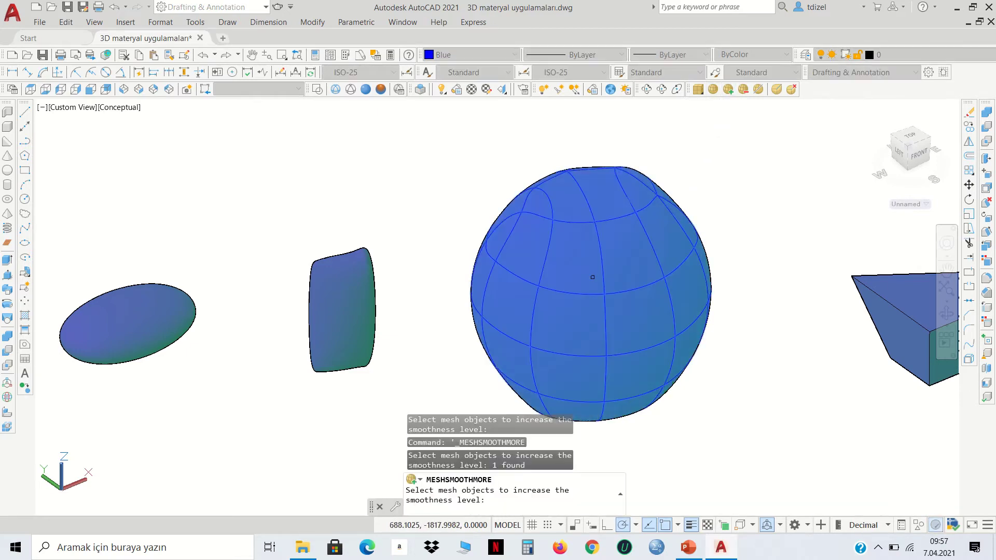
pyautogui.press('Return')
# Zoom and pan the view in close on the wedge
pyautogui.scroll(-3, 620, 284)
pyautogui.scroll(3, 648, 280)
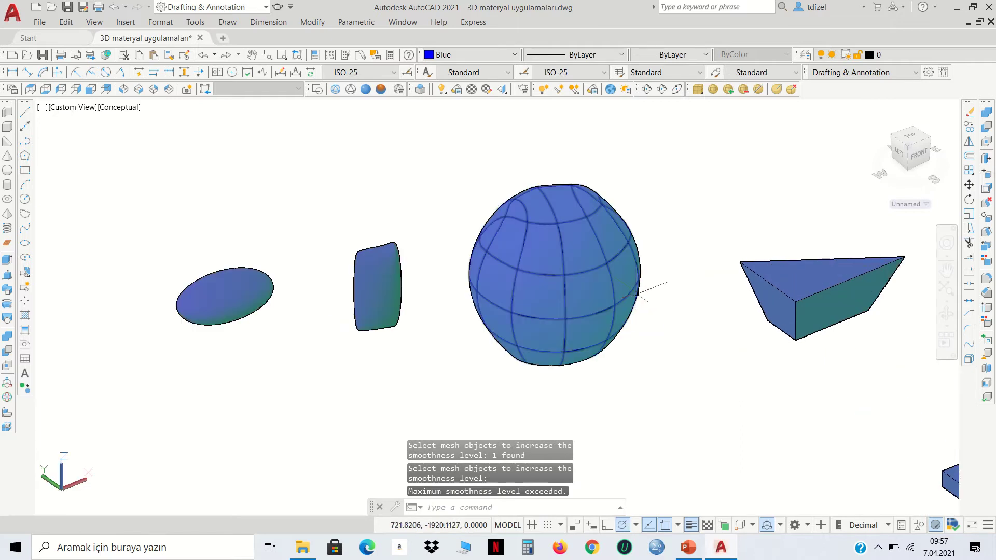
pyautogui.moveTo(648, 284); pyautogui.dragTo(449, 296, button='middle')
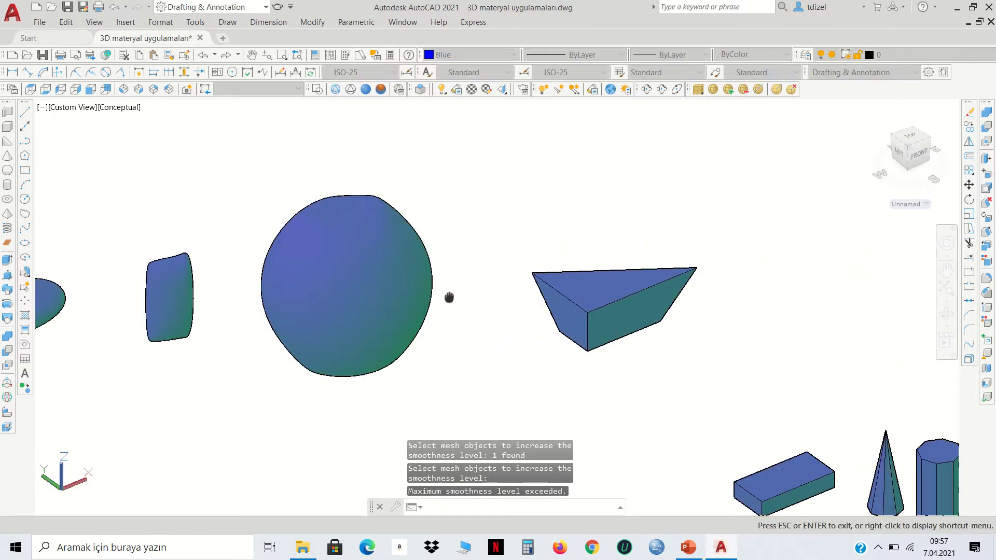
pyautogui.scroll(4, 634, 304)
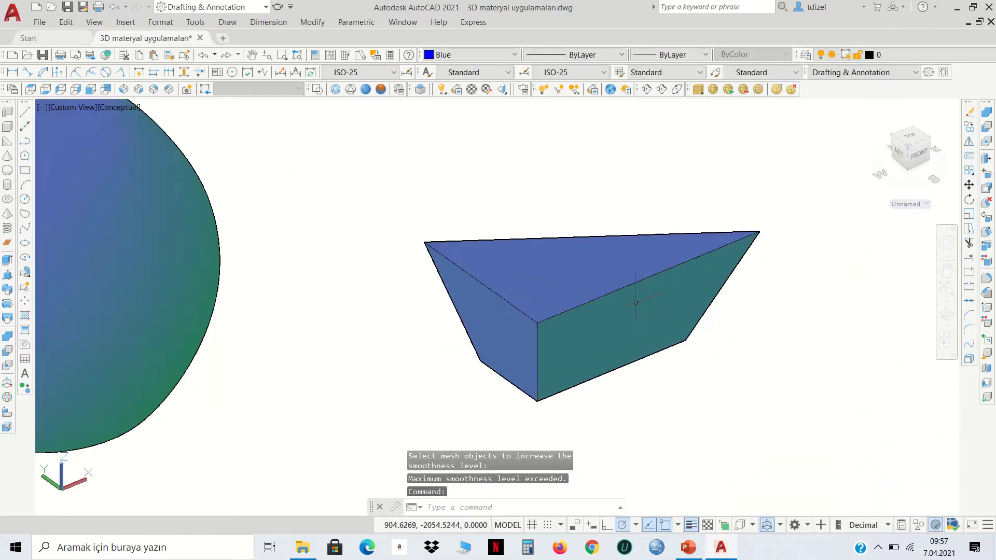
# Convert the wedge to a mesh and apply Smooth More repeatedly to round it
pyautogui.click(716, 91)
pyautogui.click(648, 282)
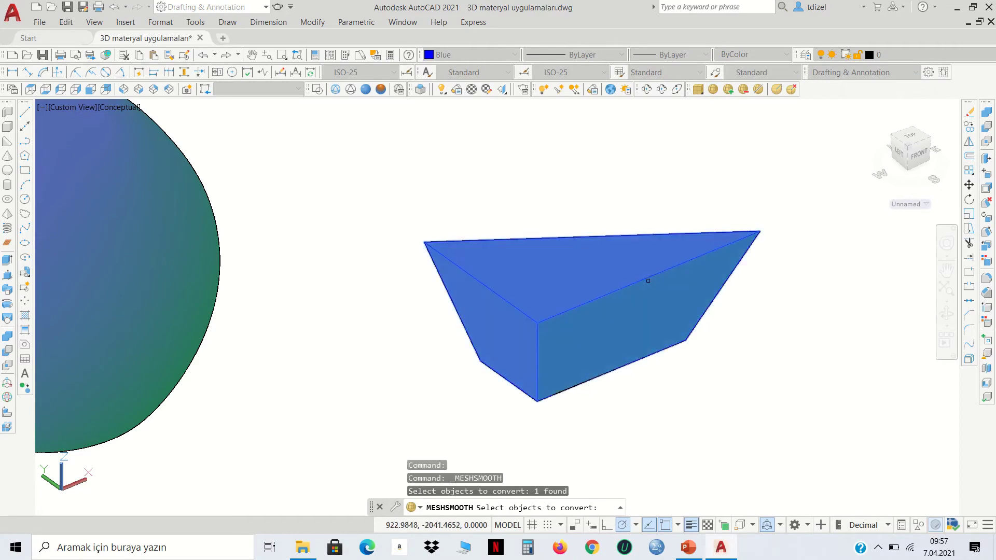
pyautogui.press('Return')
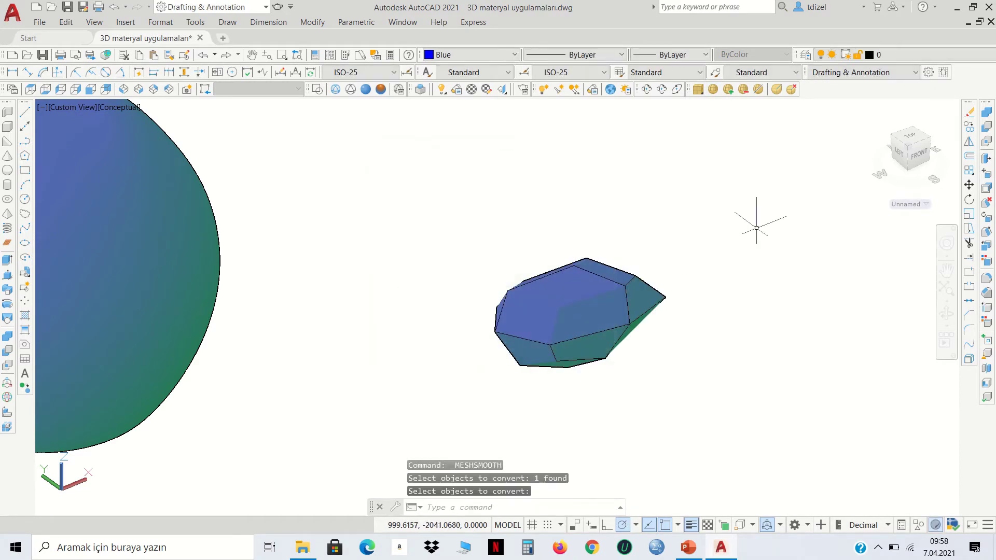
pyautogui.click(730, 90)
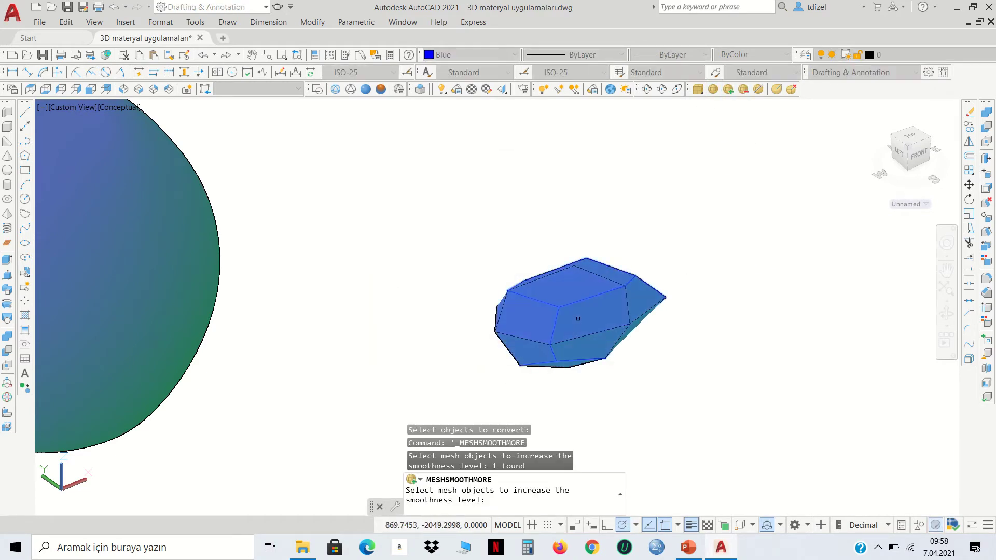
pyautogui.click(728, 89)
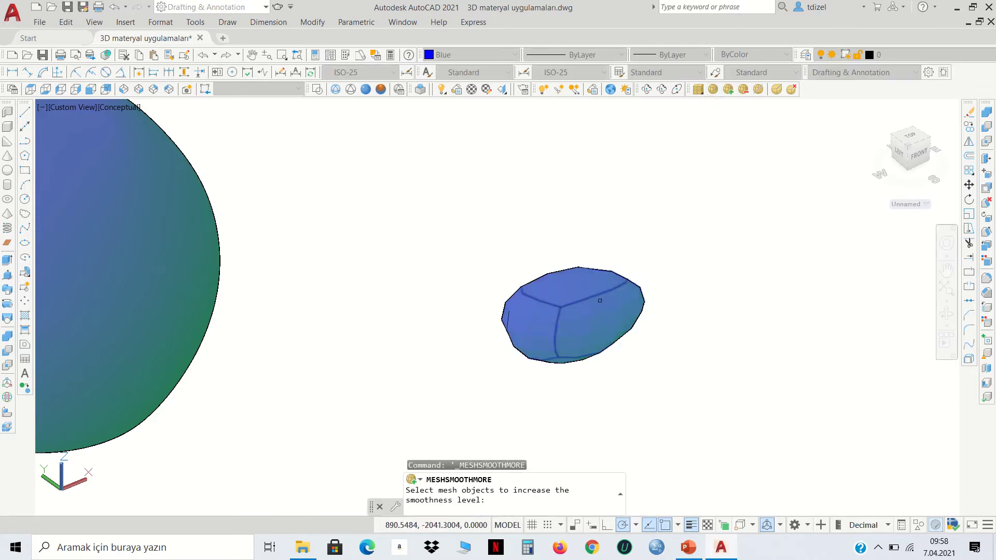
pyautogui.press('Return')
pyautogui.click(729, 90)
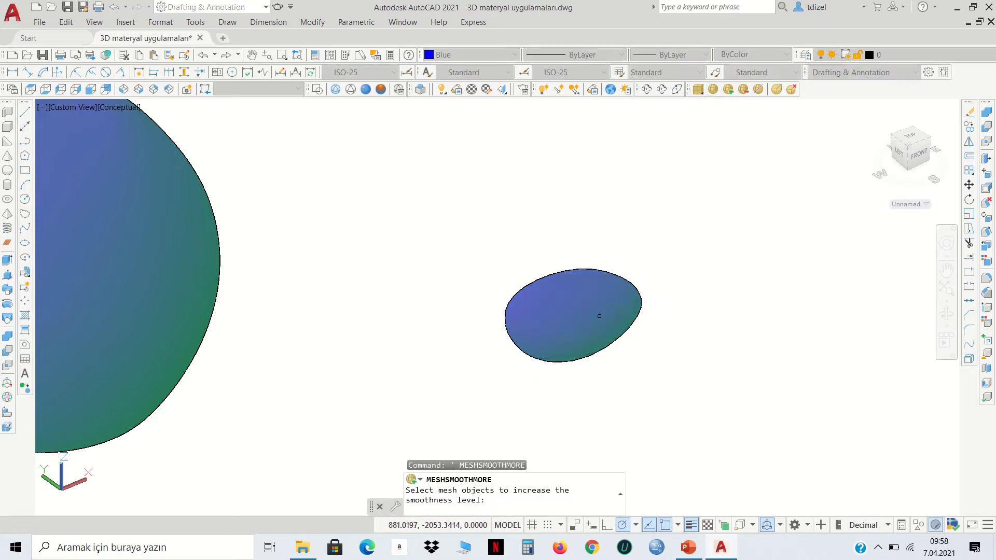
pyautogui.click(596, 316)
pyautogui.scroll(-5, 643, 283)
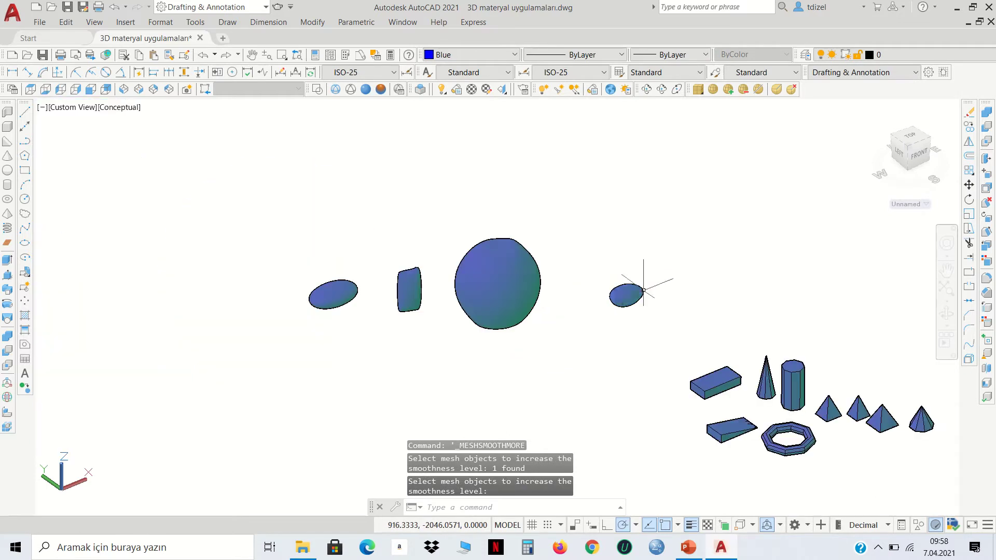
# Orbit, pan and zoom so the box, cone, prisms, pyramids and ring fill the view
pyautogui.click(662, 88)
pyautogui.moveTo(529, 327)
pyautogui.mouseDown()
pyautogui.moveTo(529, 411)
pyautogui.moveTo(560, 269)
pyautogui.moveTo(527, 363)
pyautogui.moveTo(538, 345)
pyautogui.moveTo(524, 234)
pyautogui.moveTo(597, 314)
pyautogui.moveTo(589, 264)
pyautogui.moveTo(617, 327)
pyautogui.mouseUp()
pyautogui.moveTo(617, 327); pyautogui.dragTo(413, 208, button='middle')
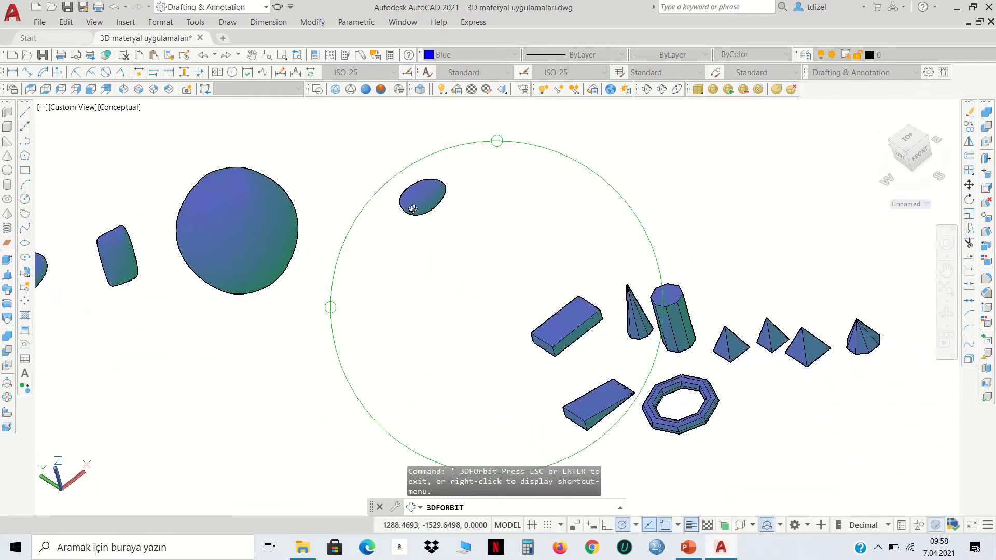
pyautogui.moveTo(659, 375); pyautogui.dragTo(676, 369)
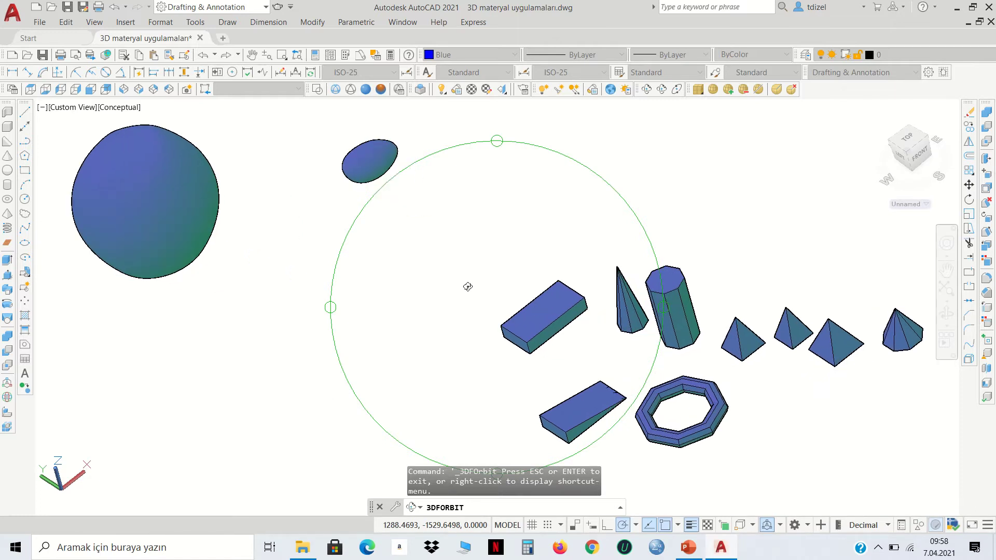
pyautogui.press('Escape')
pyautogui.moveTo(587, 338); pyautogui.dragTo(412, 263, button='middle')
pyautogui.scroll(2, 449, 221)
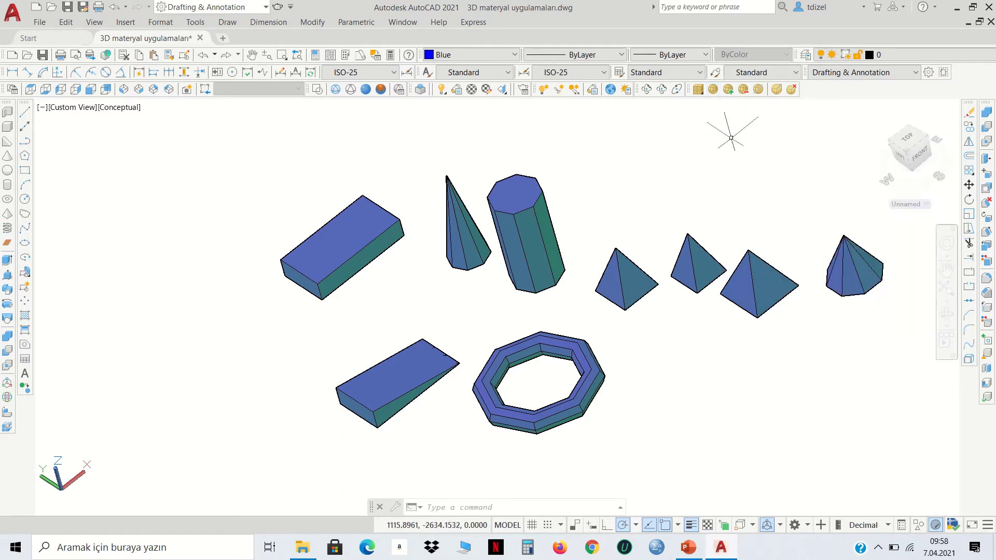
# Raise the box mesh's smoothness three levels with MESHSMOOTHMORE
pyautogui.click(729, 90)
pyautogui.click(351, 265)
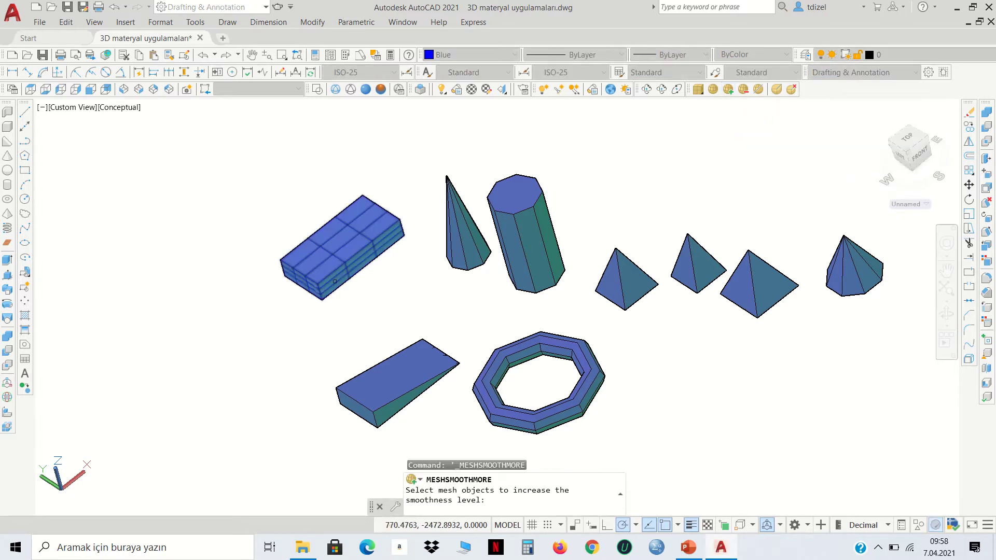
pyautogui.press('Return')
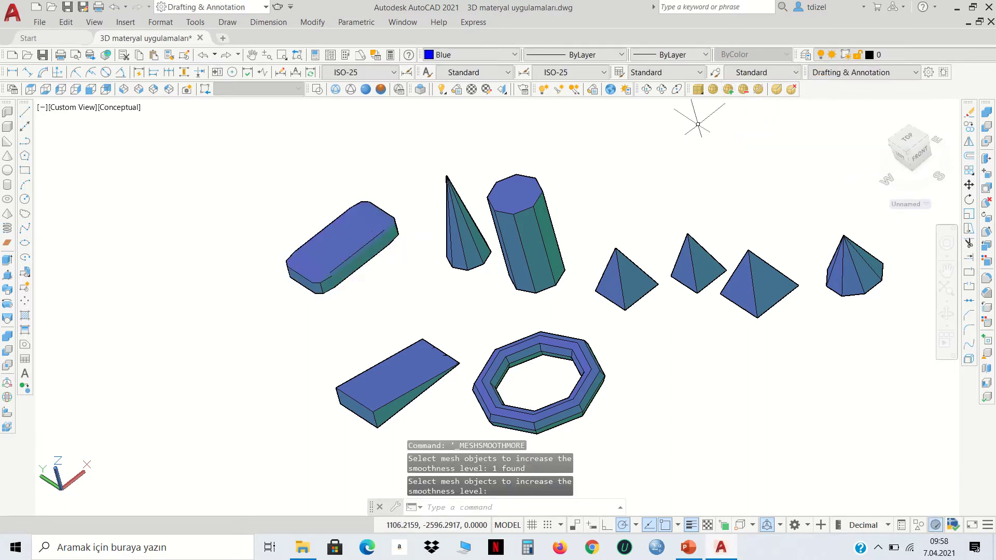
pyautogui.click(728, 92)
pyautogui.click(348, 250)
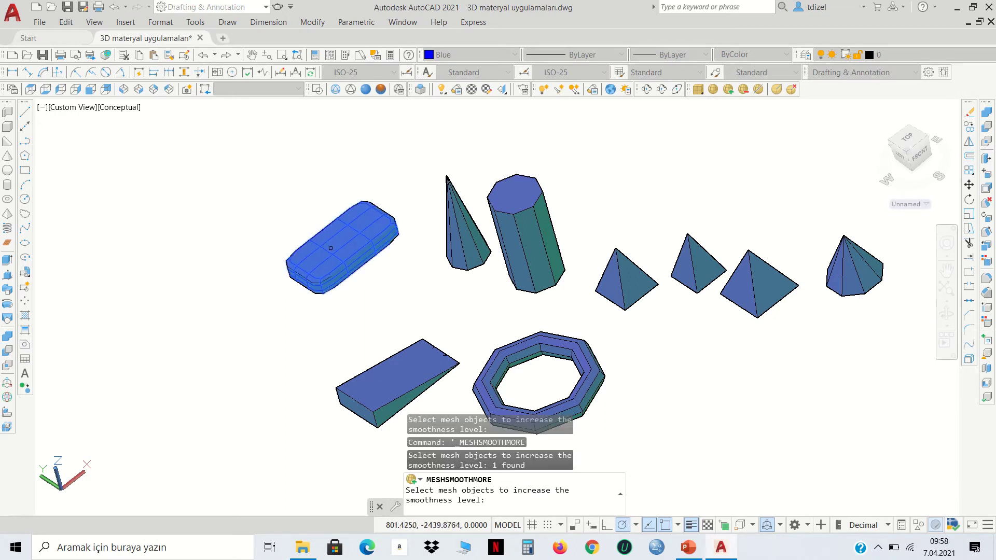
pyautogui.press('Return')
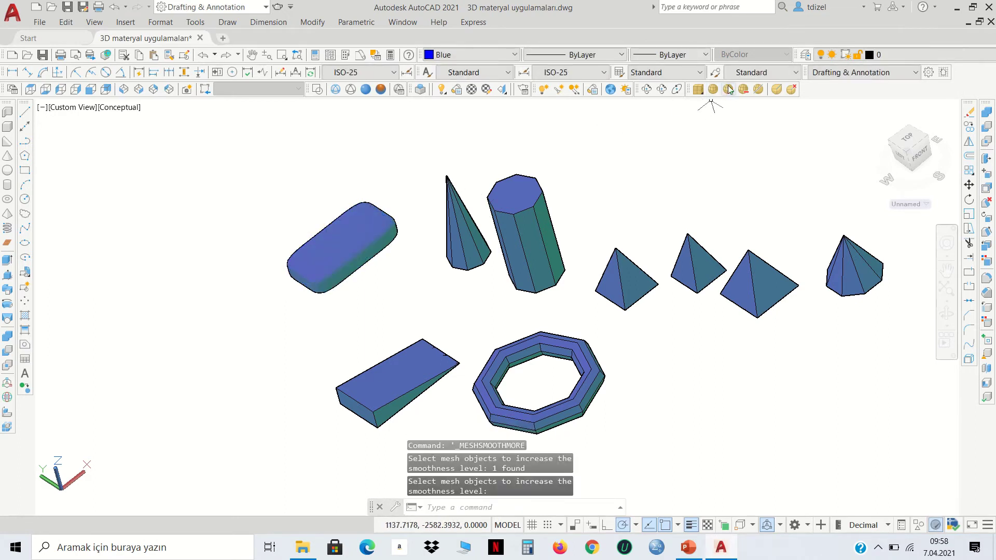
pyautogui.click(729, 91)
pyautogui.click(347, 249)
pyautogui.press('Return')
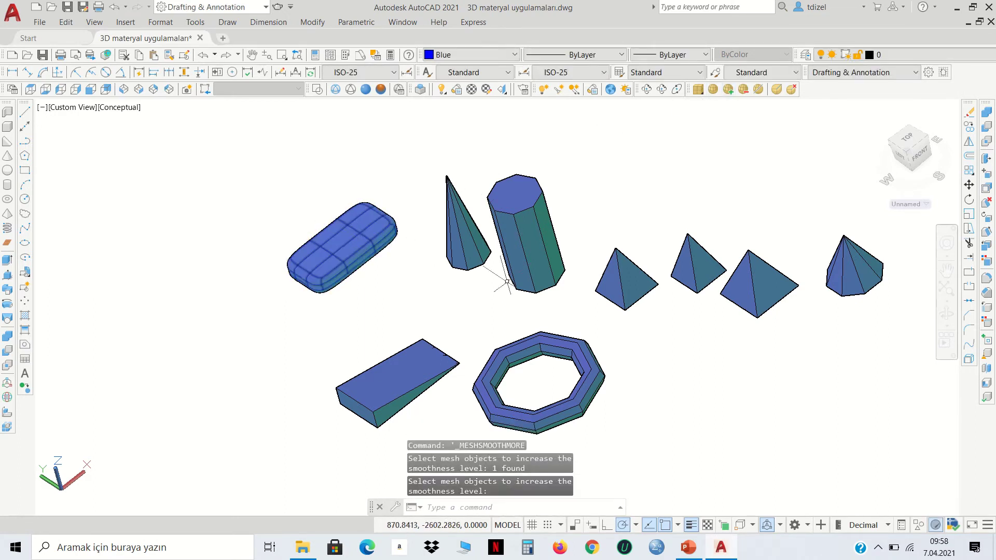
# Continue smoothing the box until it reaches maximum smoothness
pyautogui.press('Return')
pyautogui.press('Return')
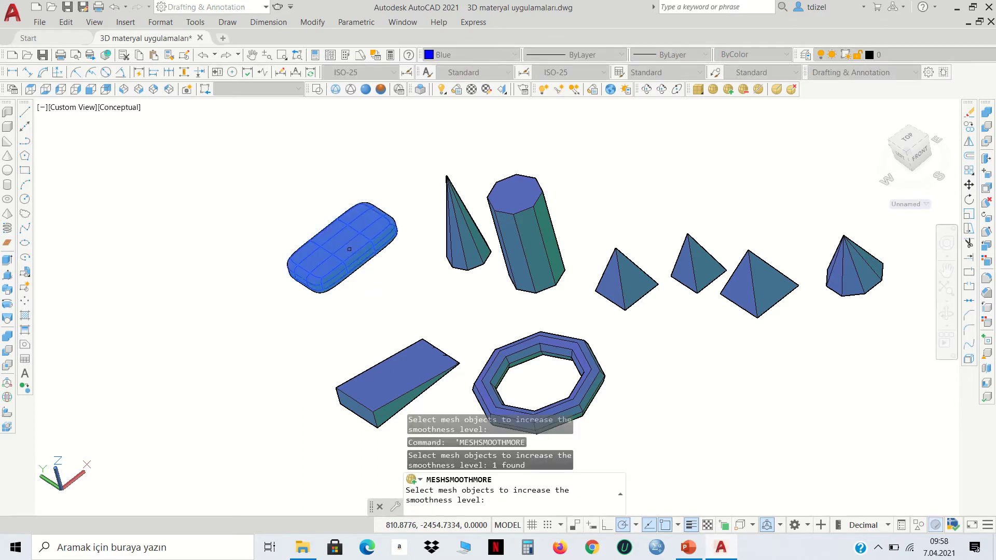
pyautogui.click(349, 249)
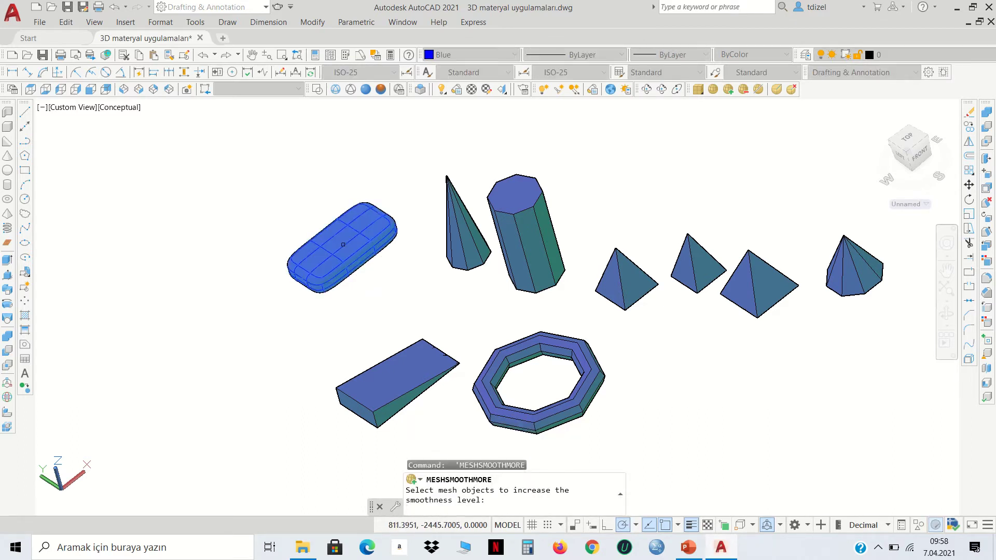
pyautogui.press('Return')
pyautogui.press('Return')
pyautogui.click(350, 247)
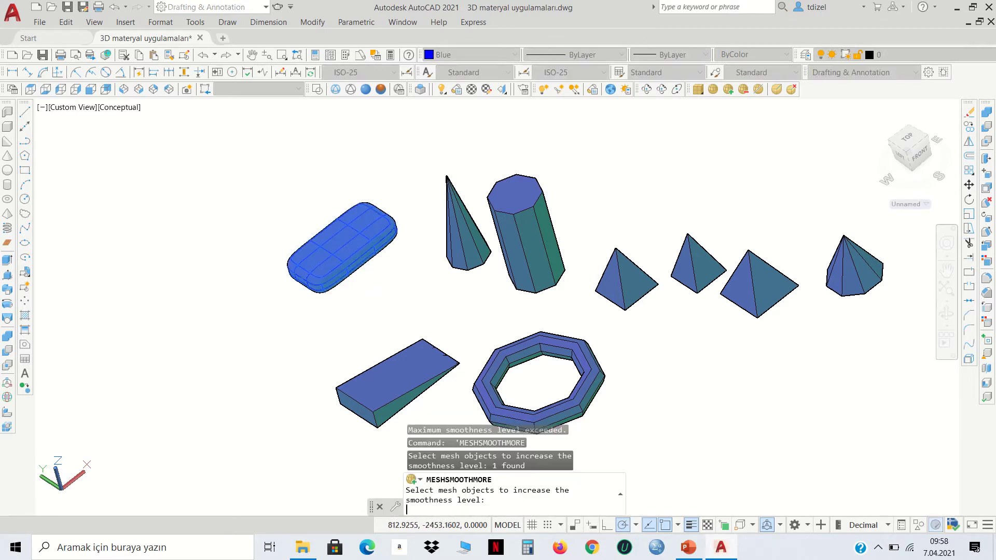
pyautogui.press('Return')
# Smooth the cone mesh one more level
pyautogui.press('Return')
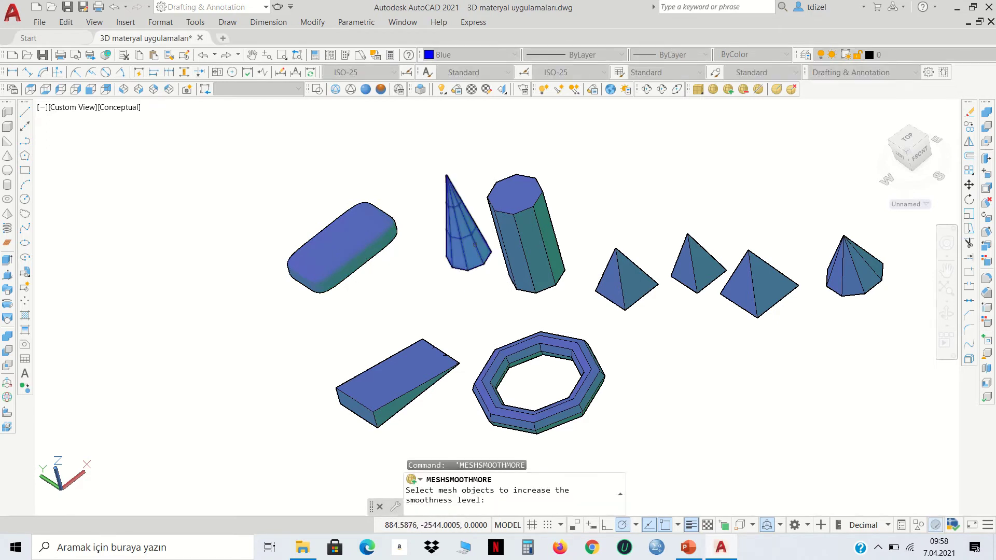
pyautogui.click(474, 243)
pyautogui.press('Return')
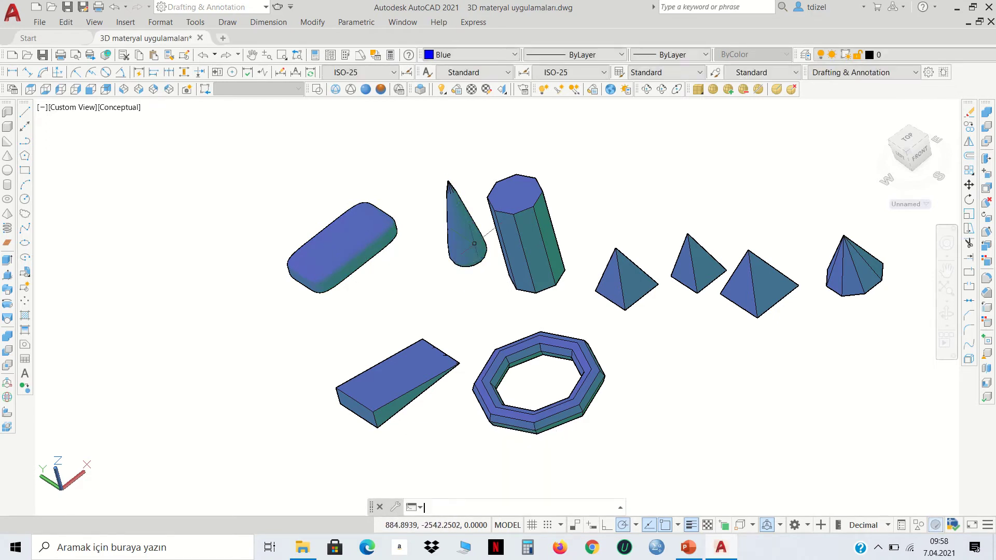
pyautogui.press('Return')
pyautogui.press('Return')
pyautogui.press('Return')
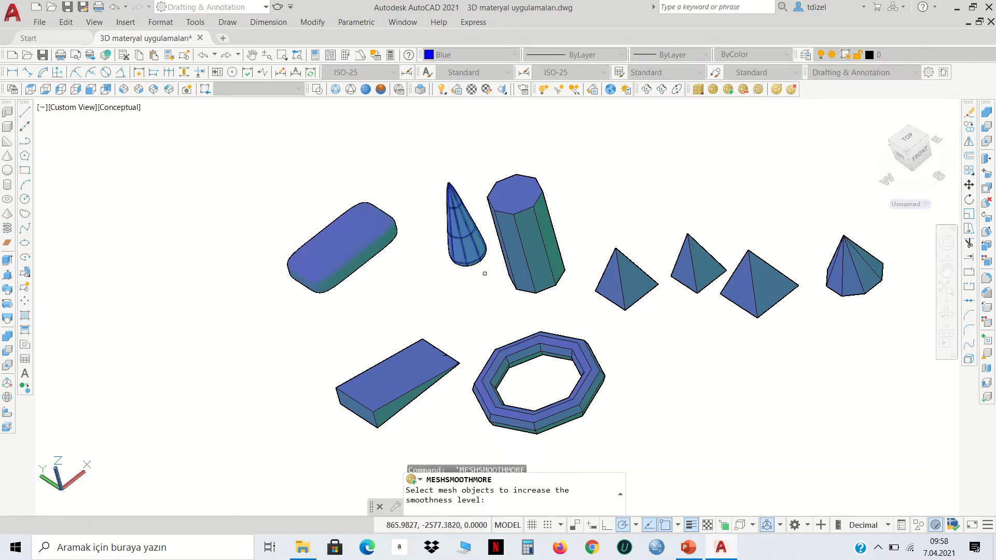
pyautogui.scroll(3, 474, 253)
pyautogui.scroll(2, 474, 254)
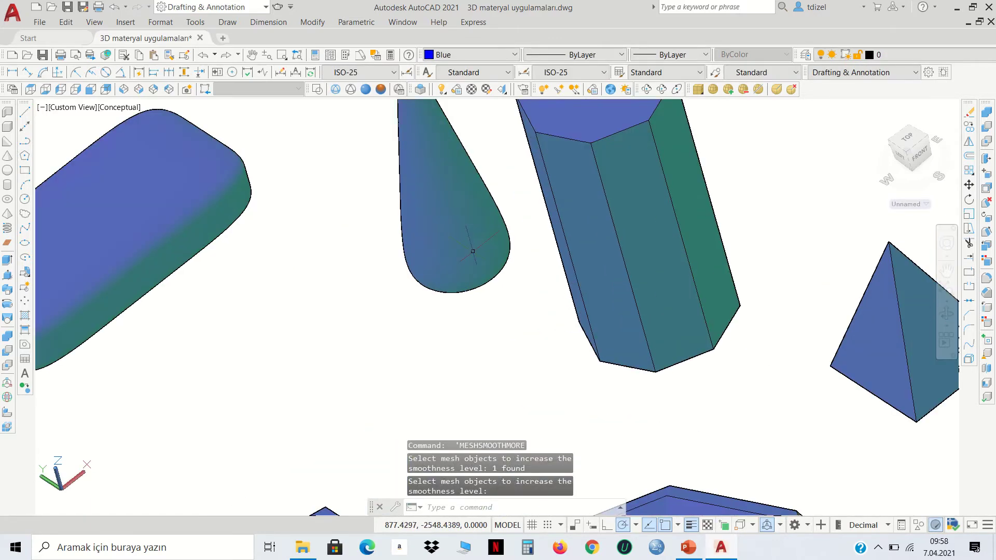
pyautogui.scroll(-4, 472, 254)
# Smooth the octagonal prism mesh over two passes
pyautogui.click(527, 254)
pyautogui.press('Return')
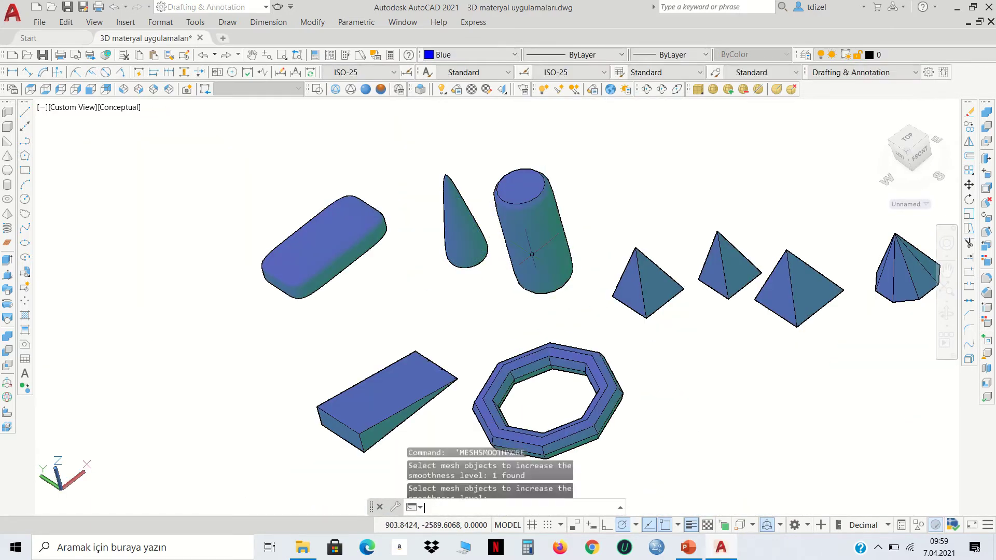
pyautogui.press('Return')
pyautogui.click(530, 250)
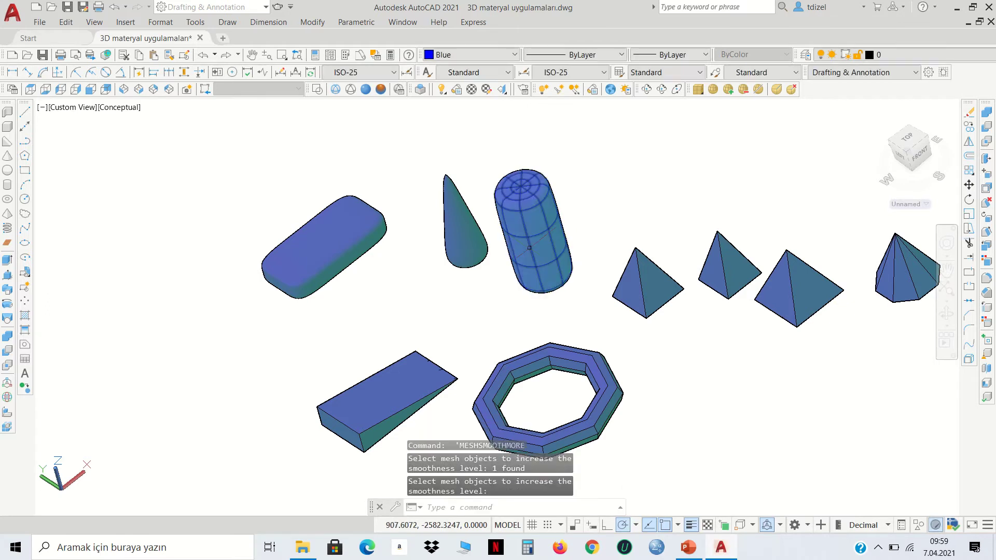
pyautogui.click(532, 247)
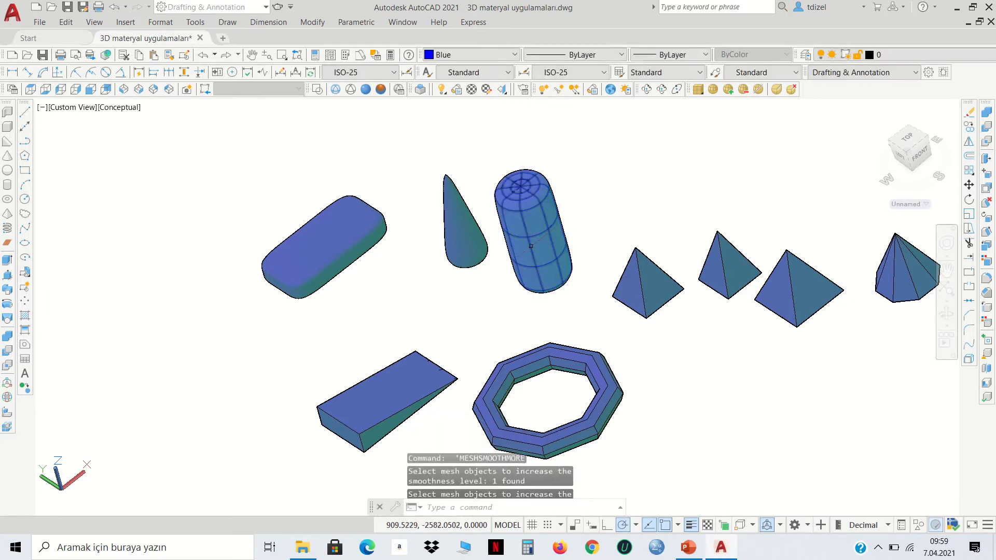
pyautogui.press('Return')
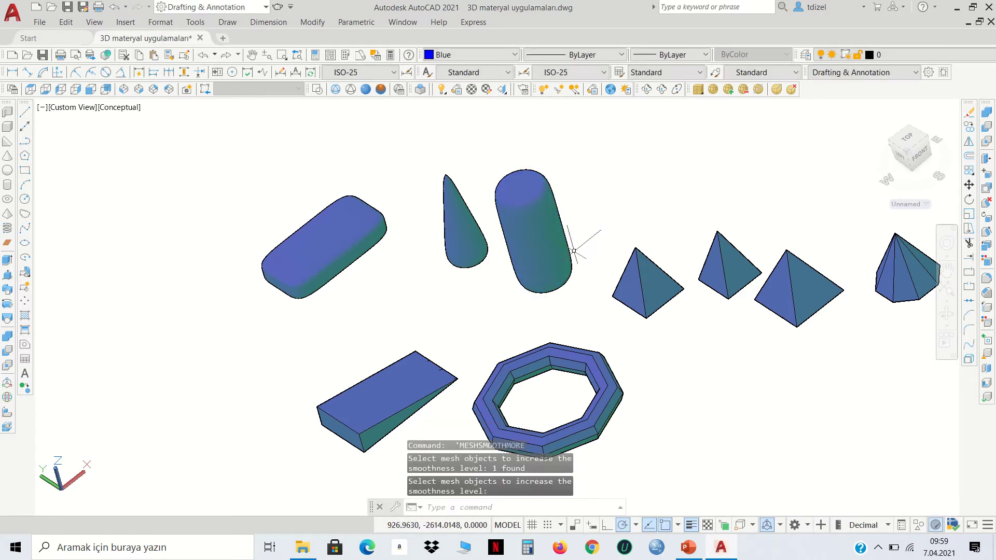
# Smooth the octagonal ring repeatedly until it becomes a rounded torus
pyautogui.click(607, 358)
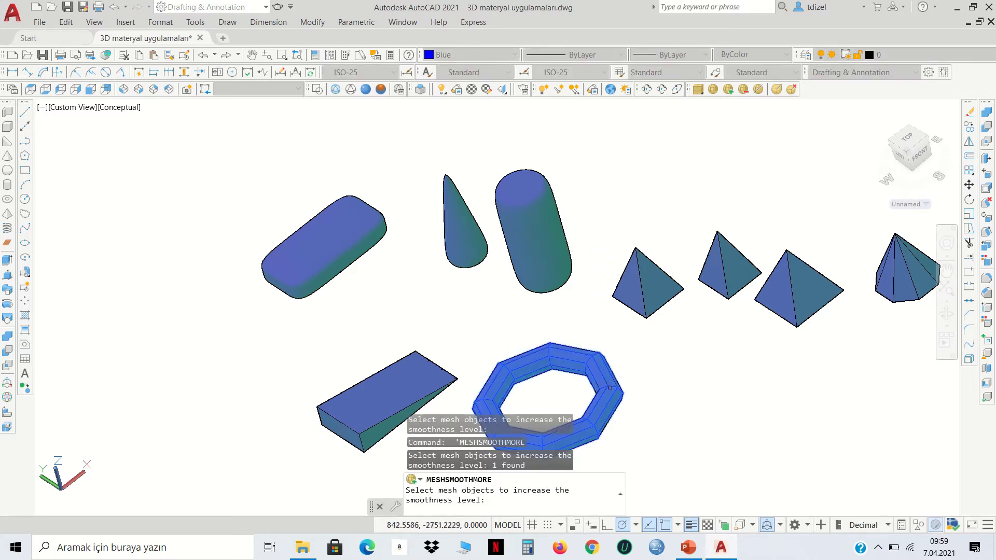
pyautogui.press('Return')
pyautogui.press('Return')
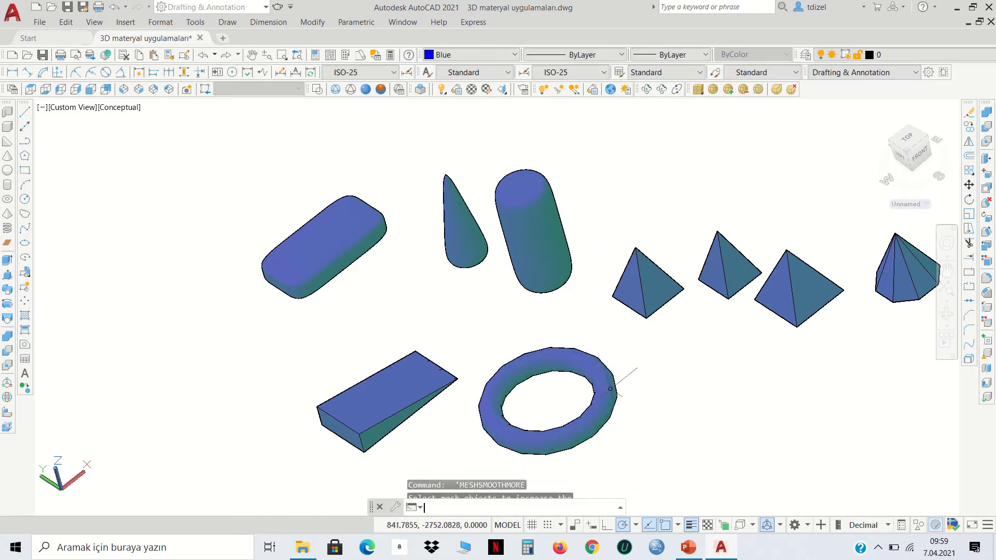
pyautogui.click(608, 389)
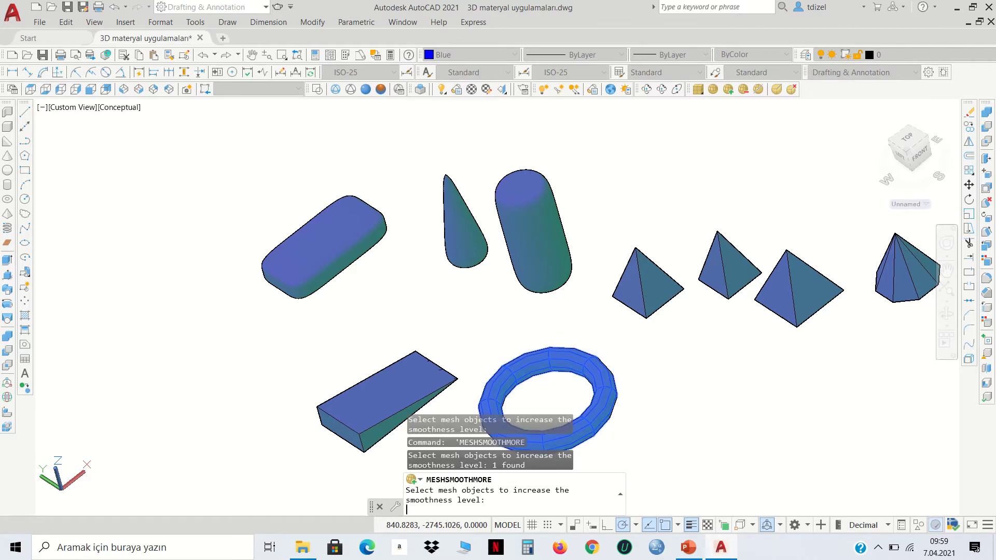
pyautogui.press('Return')
pyautogui.press('Return')
pyautogui.click(605, 390)
pyautogui.press('Return')
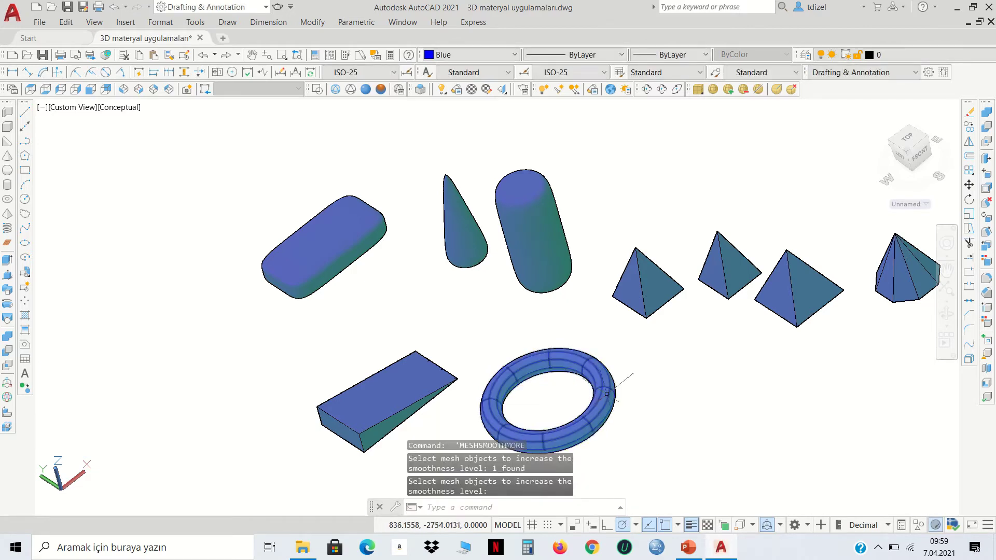
pyautogui.scroll(1, 602, 405)
pyautogui.scroll(2, 597, 424)
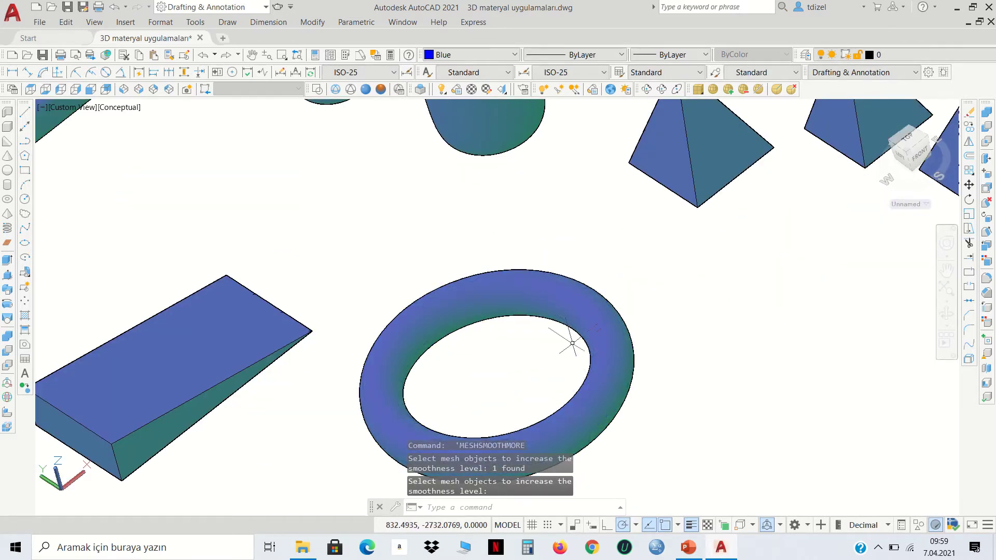
pyautogui.scroll(-2, 570, 373)
pyautogui.scroll(-1, 571, 375)
pyautogui.scroll(4, 570, 373)
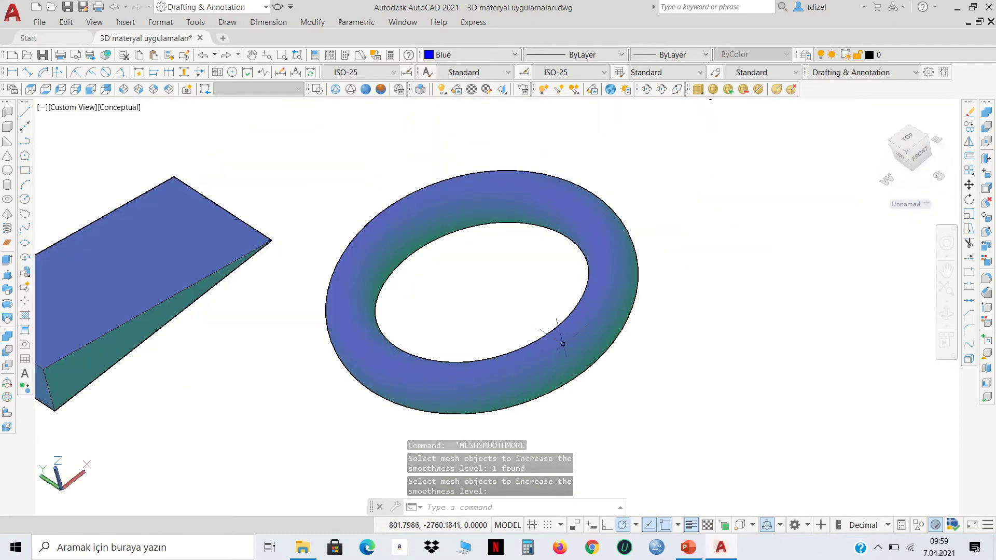
pyautogui.scroll(-1, 595, 356)
pyautogui.scroll(-3, 589, 366)
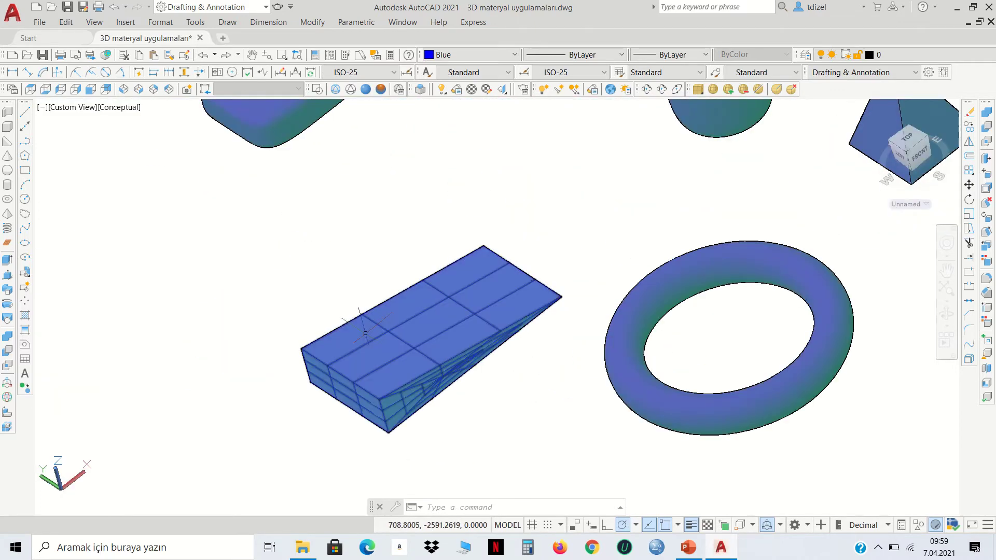
# Raise the wedge mesh's smoothness repeatedly with MESHSMOOTHMORE until it becomes a rounded block
pyautogui.scroll(3, 382, 337)
pyautogui.click(395, 343)
pyautogui.press('Return')
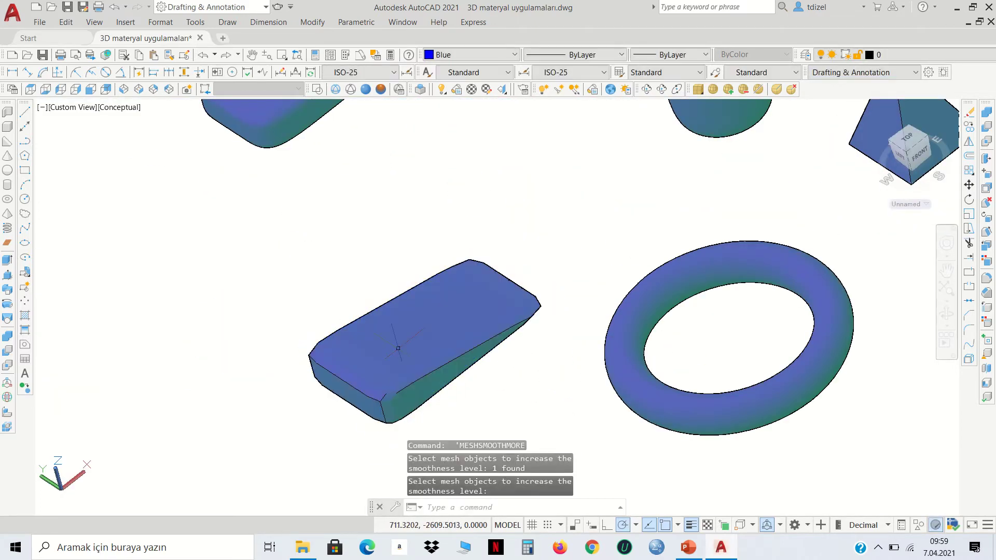
pyautogui.press('Return')
pyautogui.click(402, 350)
pyautogui.press('Return')
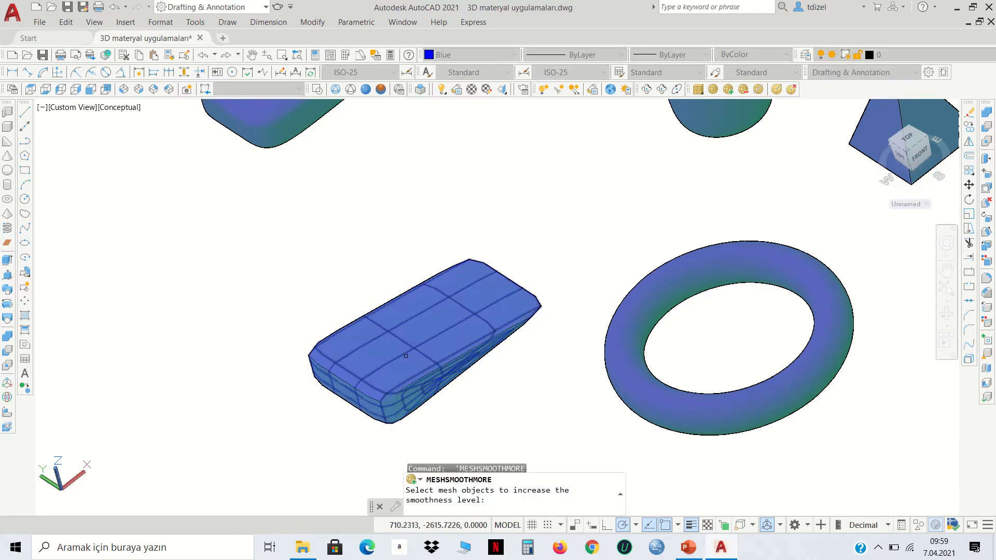
pyautogui.press('Return')
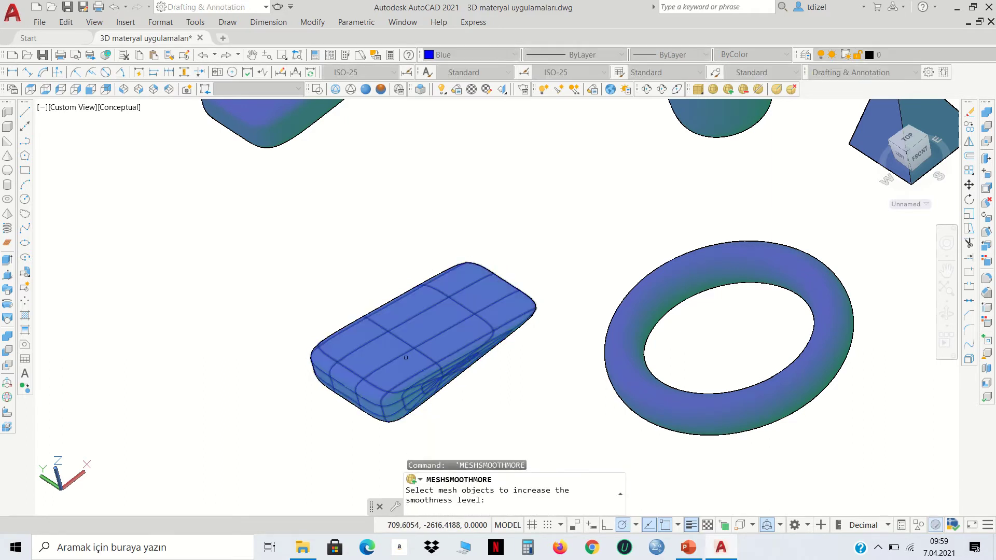
pyautogui.click(402, 353)
pyautogui.press('Return')
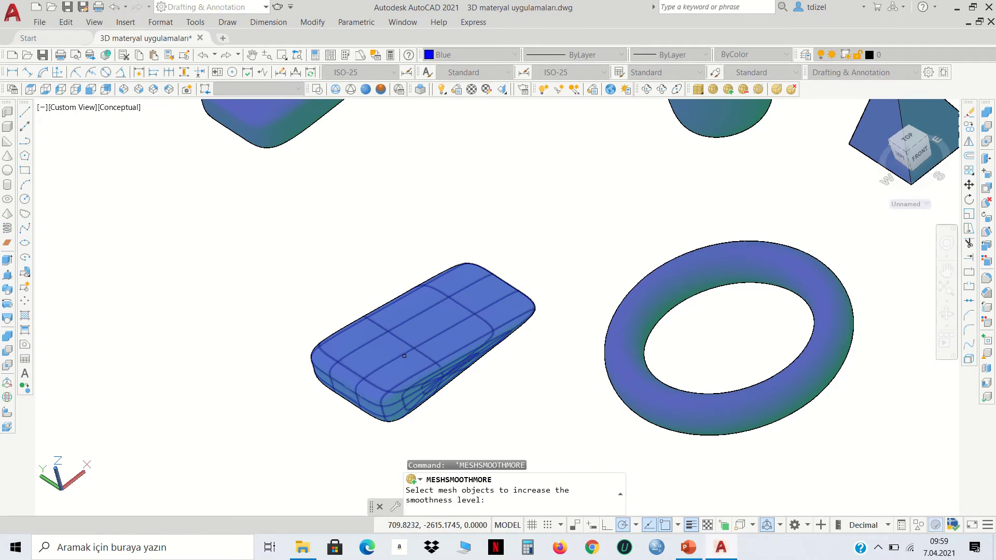
pyautogui.press('Return')
# Apply MESHSMOOTHMORE to the first pyramid mesh several times to round it off
pyautogui.scroll(-2, 539, 382)
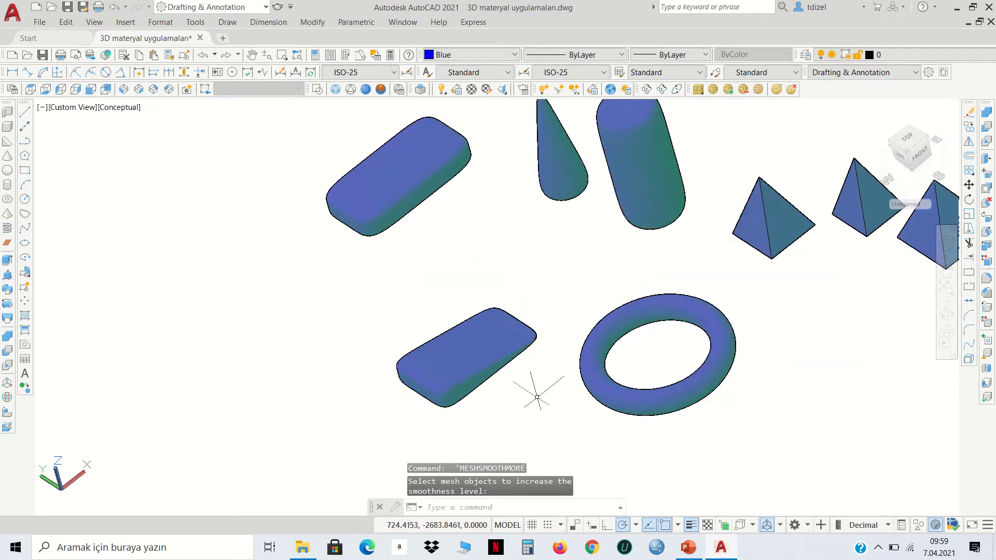
pyautogui.scroll(-4, 538, 397)
pyautogui.scroll(1, 703, 372)
pyautogui.scroll(3, 696, 356)
pyautogui.press('Return')
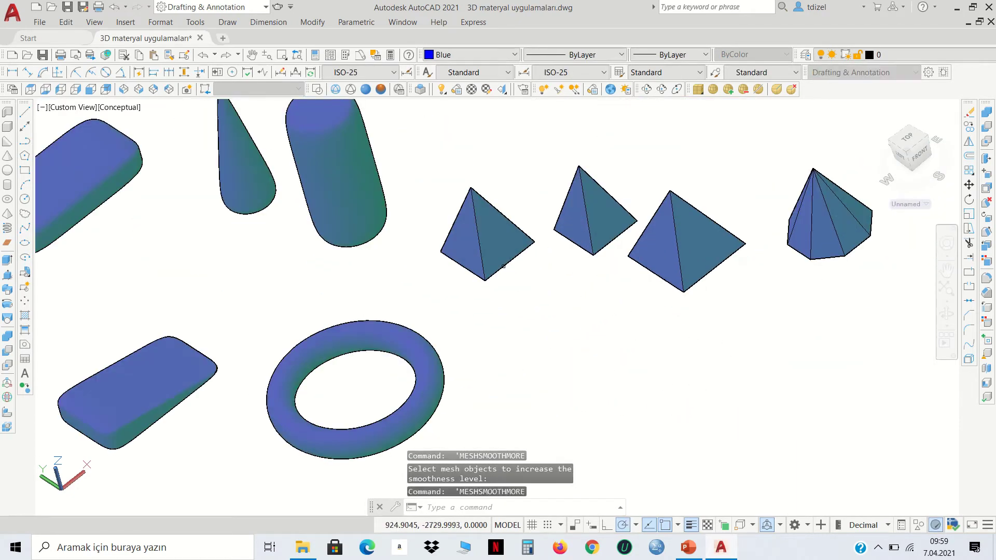
pyautogui.click(484, 251)
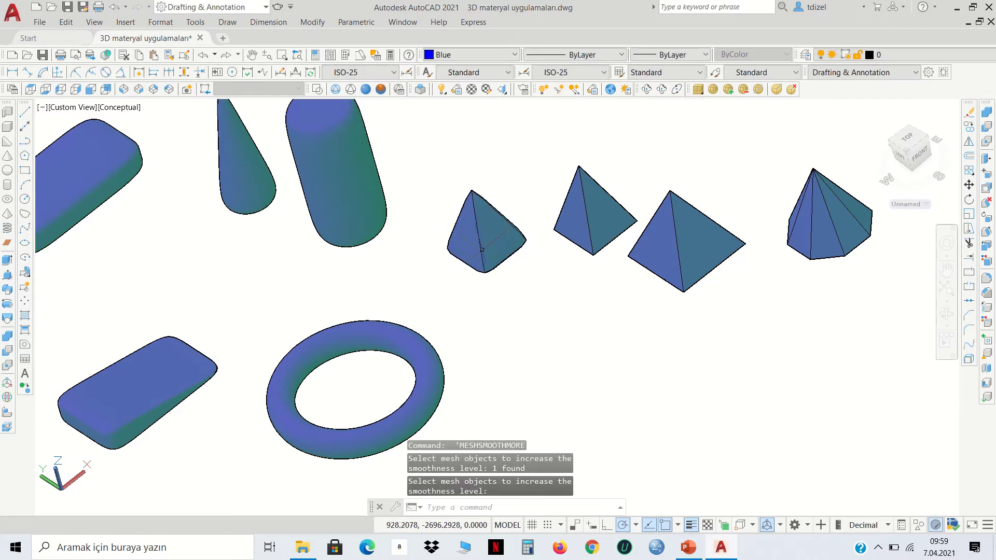
pyautogui.press('Return')
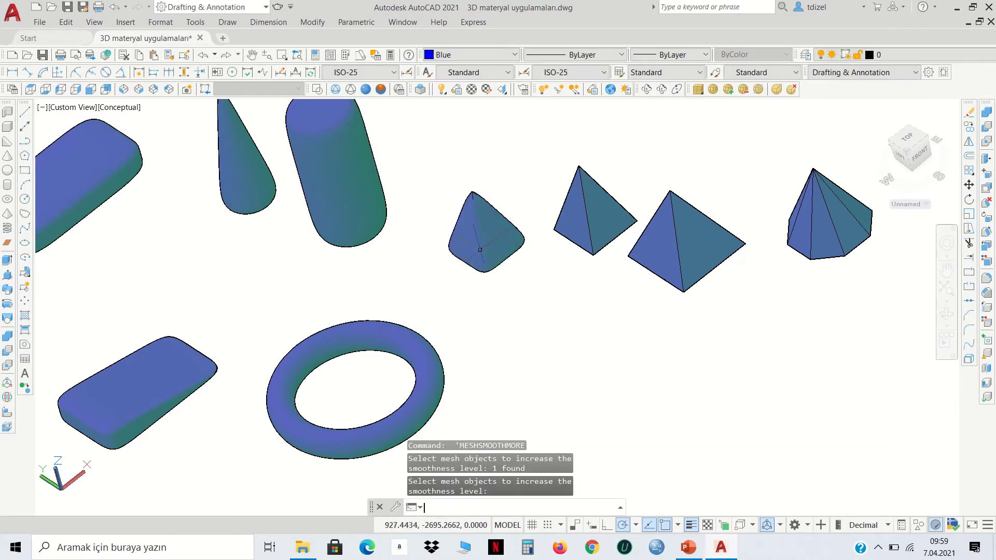
pyautogui.press('Return')
pyautogui.click(485, 253)
pyautogui.press('Return')
pyautogui.press('Return')
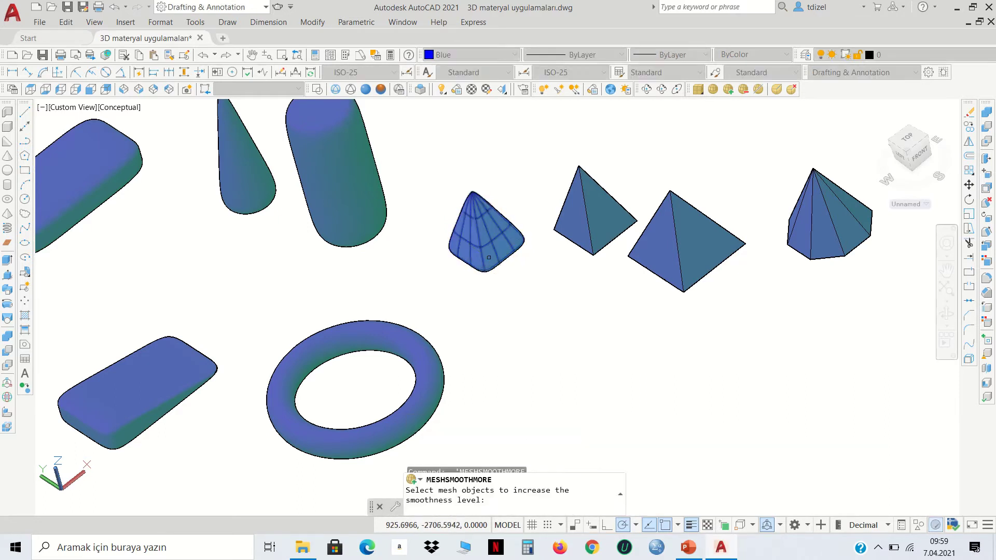
pyautogui.click(488, 257)
pyautogui.press('Return')
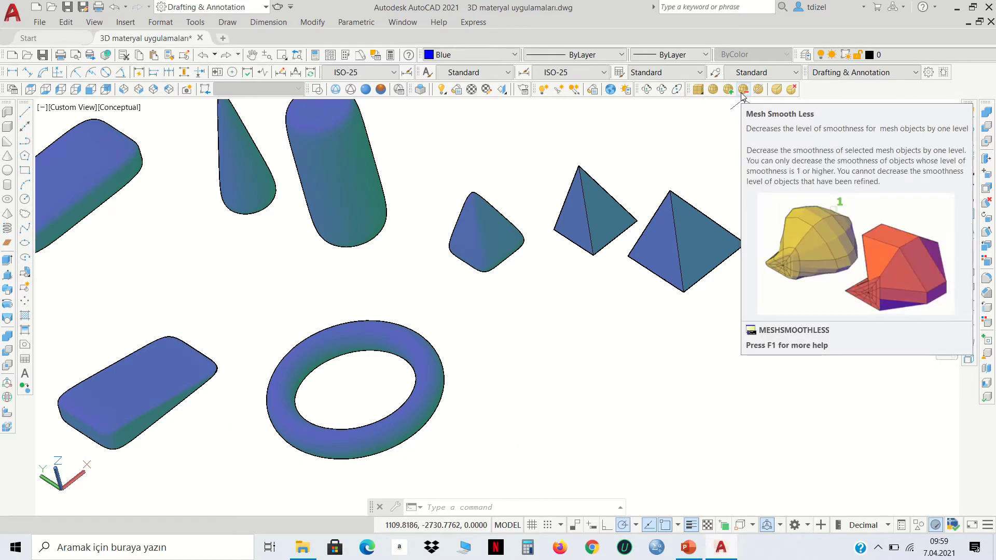
# Lower the rounded pyramid's smoothness with MESHSMOOTHLESS until its edges are sharp again
pyautogui.click(743, 92)
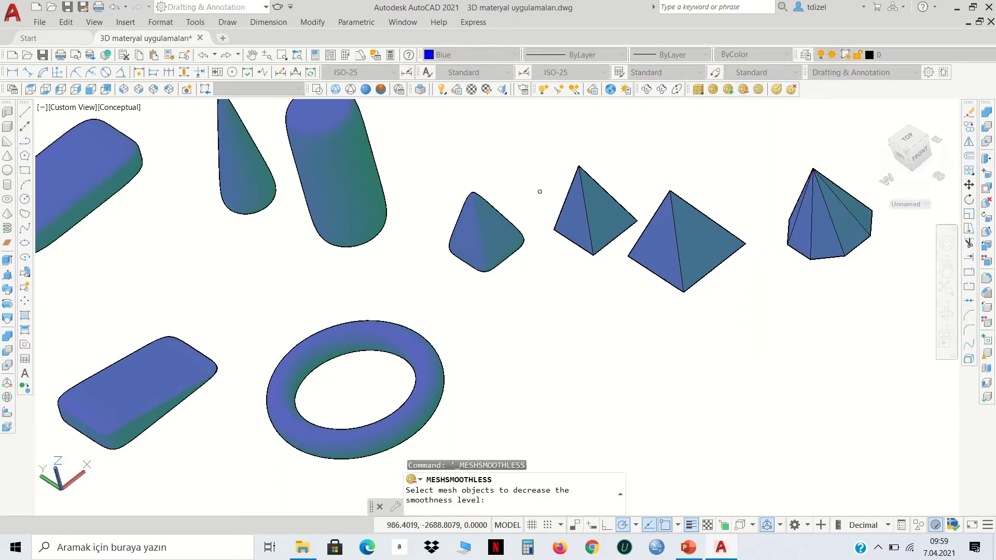
pyautogui.click(487, 228)
pyautogui.press('Return')
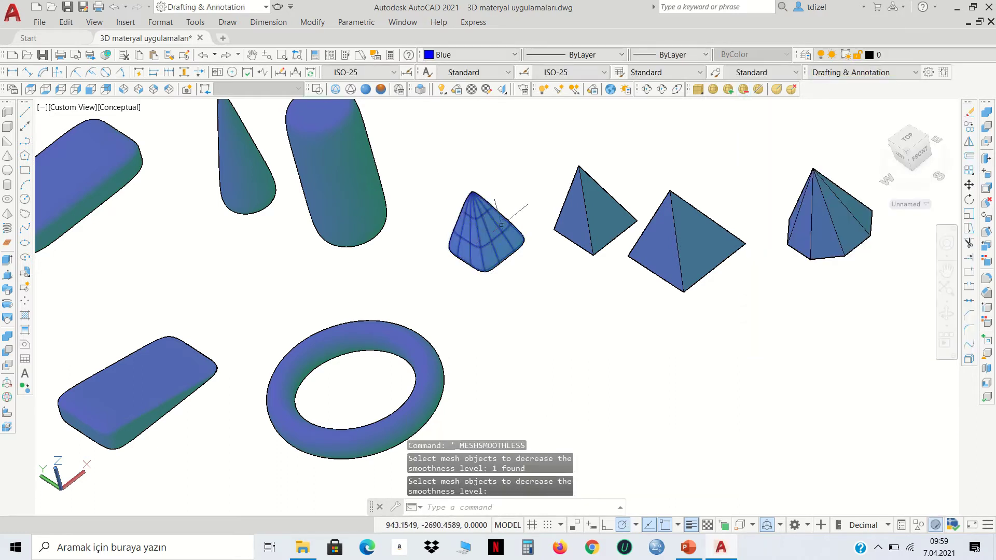
pyautogui.click(743, 89)
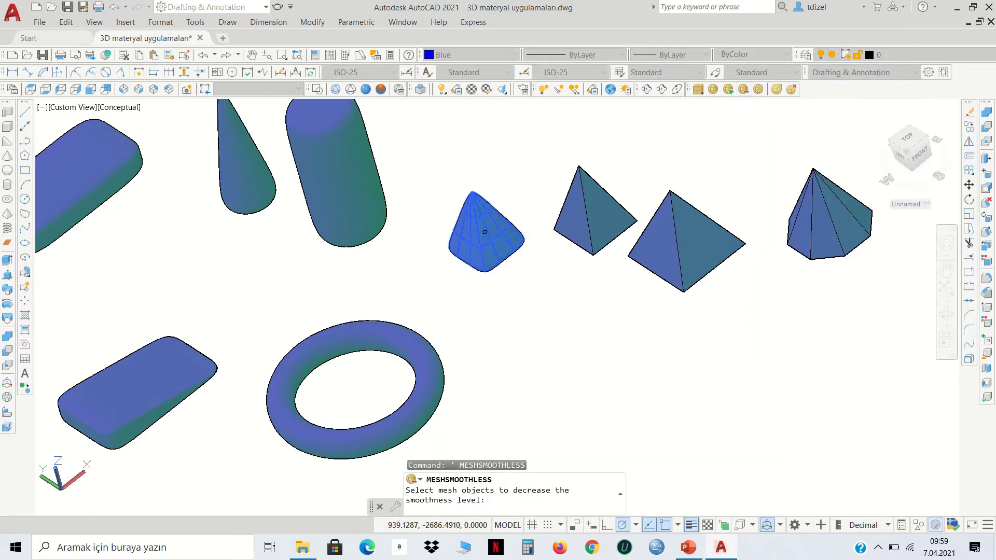
pyautogui.press('Return')
pyautogui.press('Return')
pyautogui.click(479, 232)
pyautogui.press('Return')
pyautogui.press('Return')
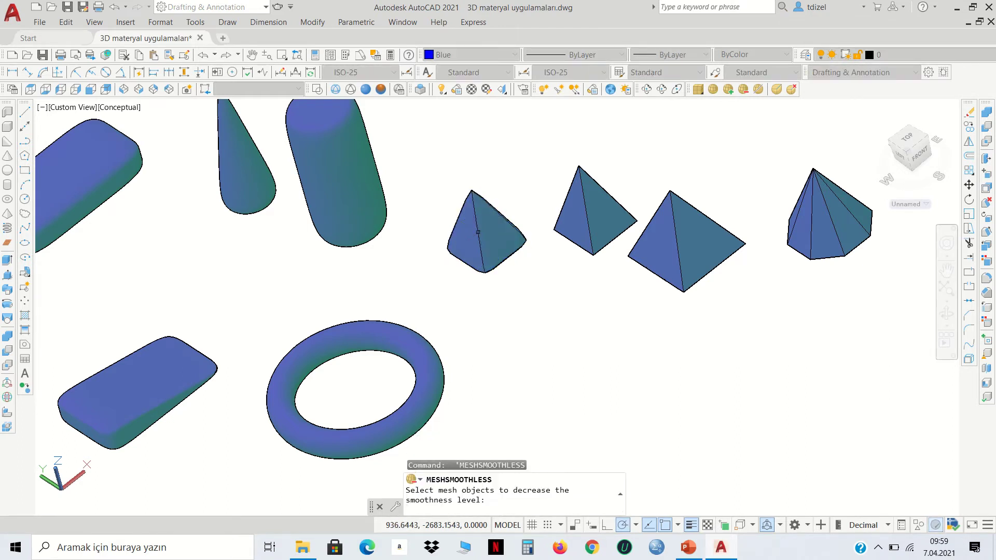
pyautogui.click(489, 264)
# Reduce the torus mesh's smoothness repeatedly until it becomes a faceted ring
pyautogui.press('Return')
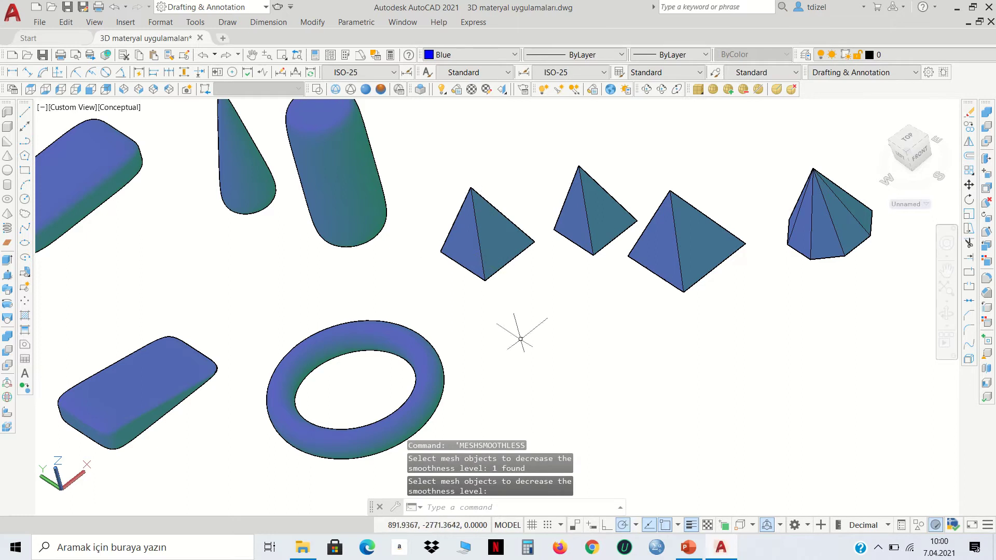
pyautogui.click(437, 385)
pyautogui.press('Return')
pyautogui.press('Return')
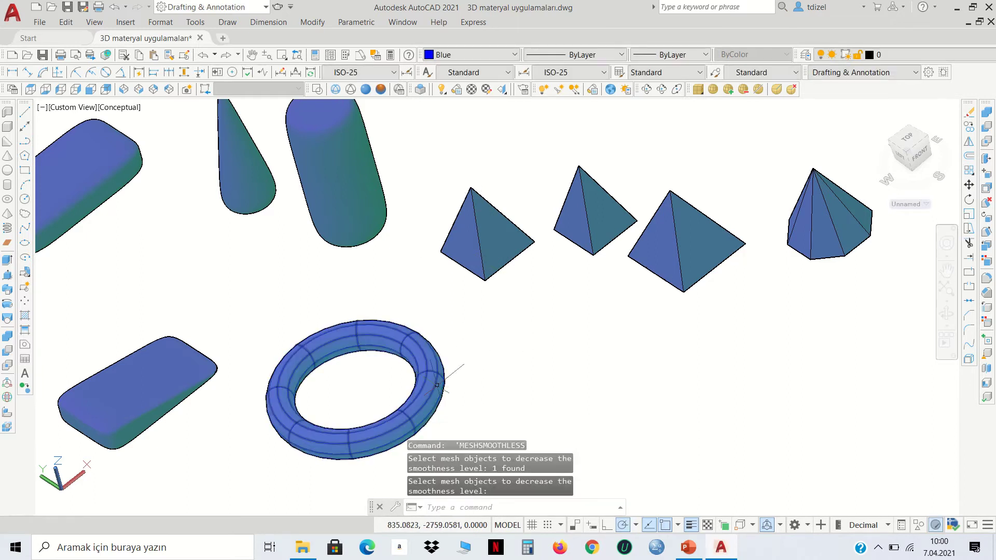
pyautogui.click(434, 385)
pyautogui.press('Return')
pyautogui.press('Return')
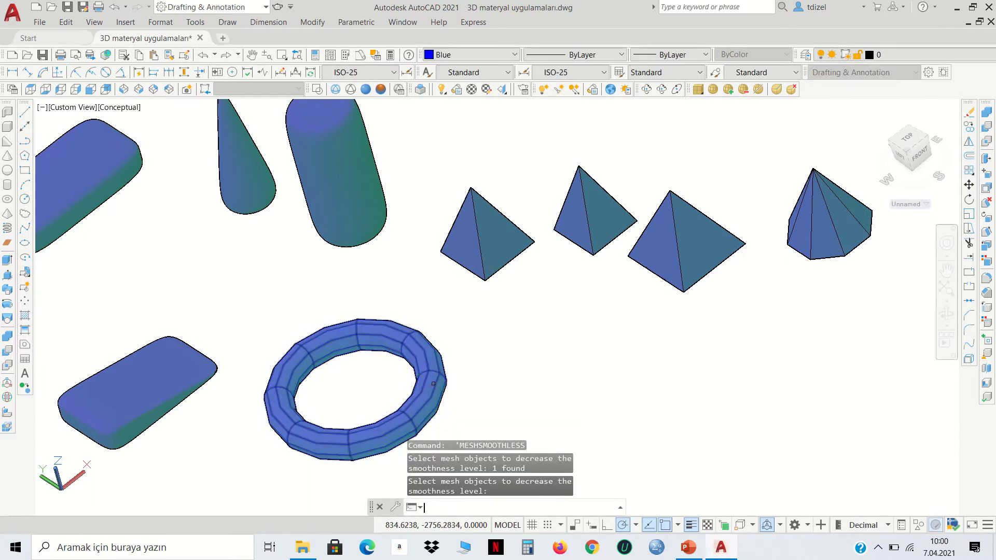
pyautogui.click(434, 387)
pyautogui.press('Return')
pyautogui.press('Return')
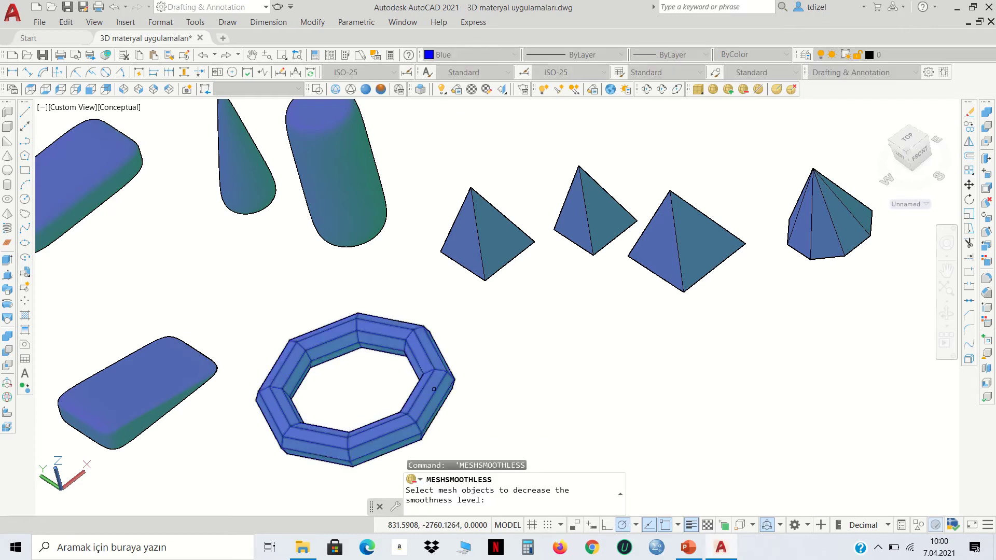
pyautogui.click(433, 389)
pyautogui.press('Return')
# Reduce the capsule mesh's smoothness with MESHSMOOTHLESS until it is faceted
pyautogui.scroll(-2, 445, 383)
pyautogui.scroll(-2, 446, 383)
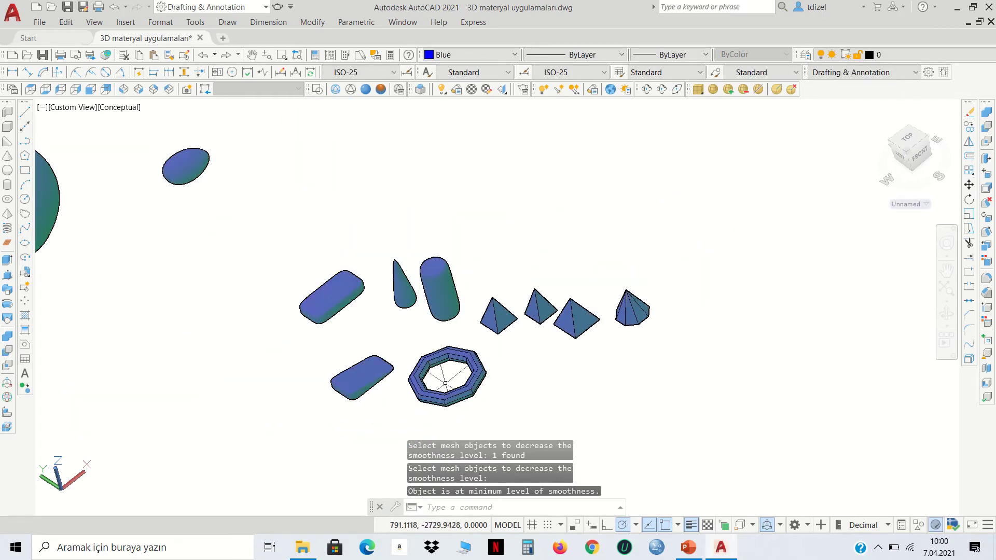
pyautogui.scroll(1, 446, 383)
pyautogui.scroll(3, 445, 383)
pyautogui.scroll(-3, 445, 383)
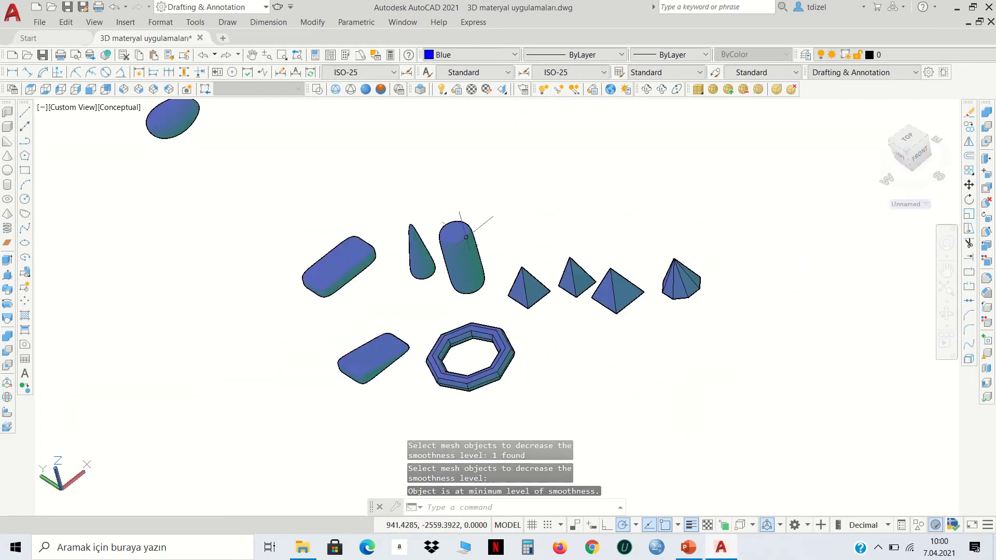
pyautogui.scroll(4, 466, 238)
pyautogui.press('Return')
pyautogui.click(455, 287)
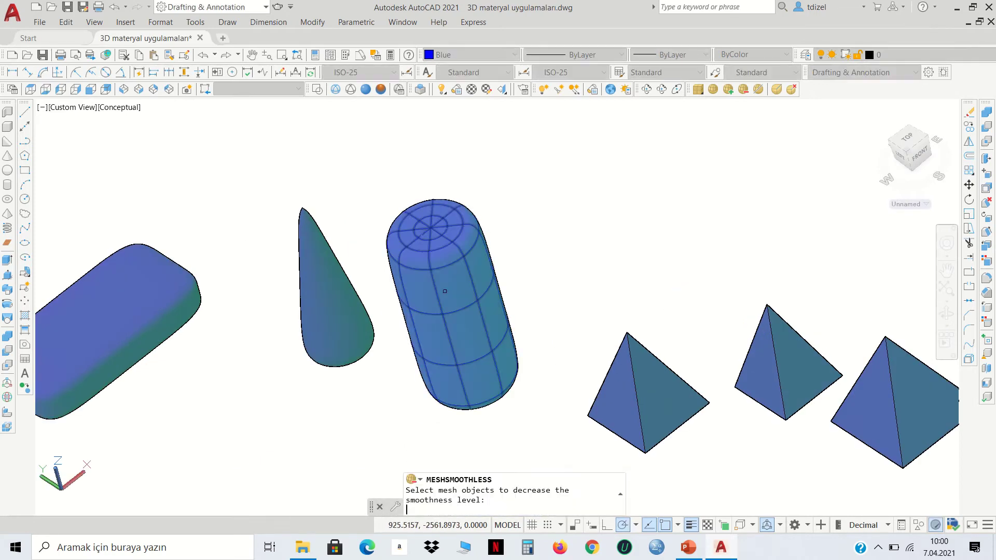
pyautogui.click(444, 292)
pyautogui.press('Return')
pyautogui.press('Return')
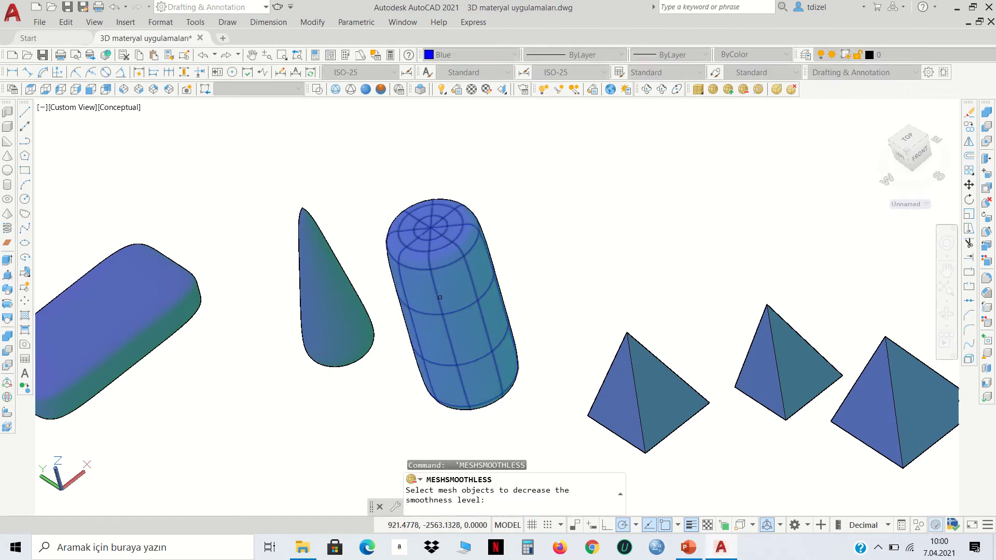
pyautogui.click(440, 297)
pyautogui.press('Return')
pyautogui.press('Return')
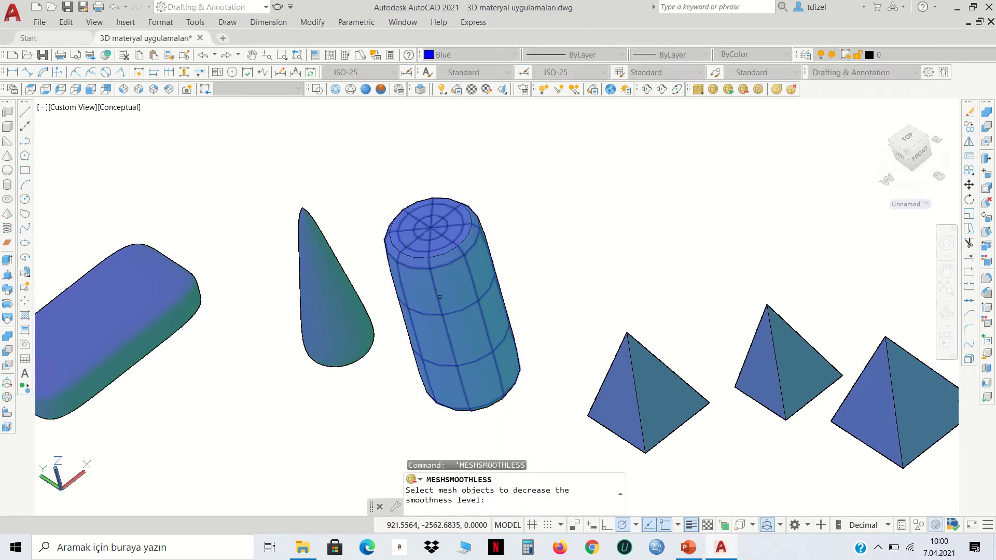
pyautogui.click(440, 297)
pyautogui.press('Return')
pyautogui.scroll(-5, 576, 224)
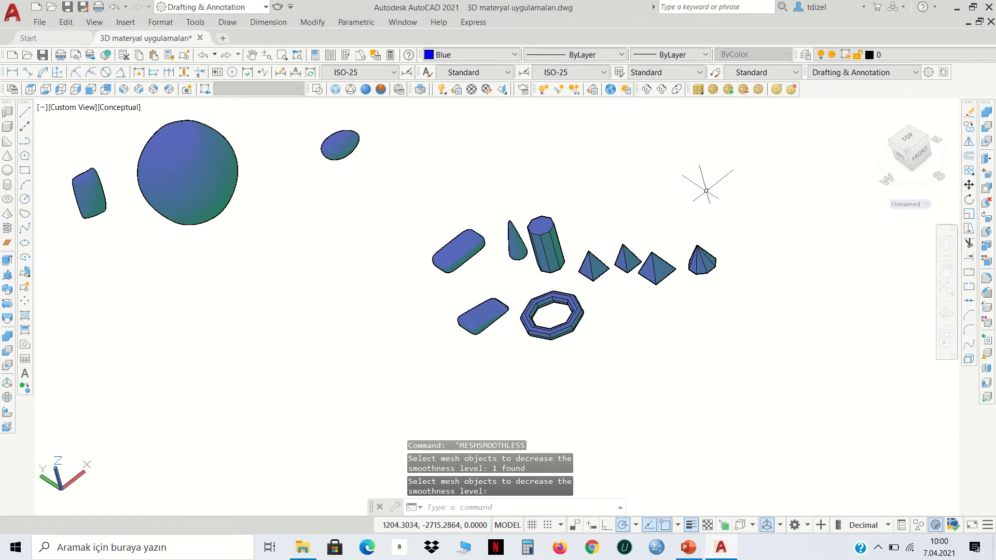
pyautogui.scroll(2, 697, 199)
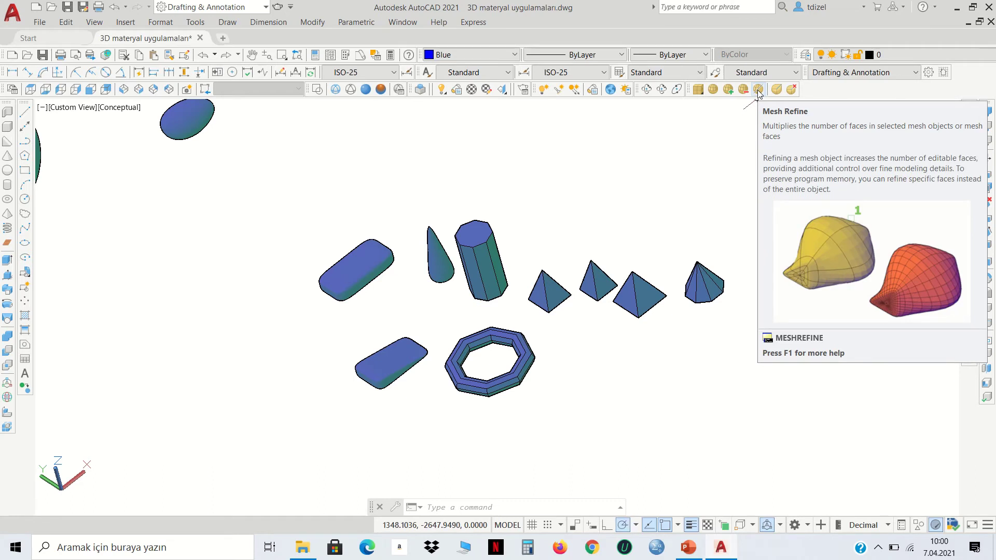
# Refine the rounded box with MESHREFINE into a dense grid of faces and inspect it
pyautogui.click(758, 91)
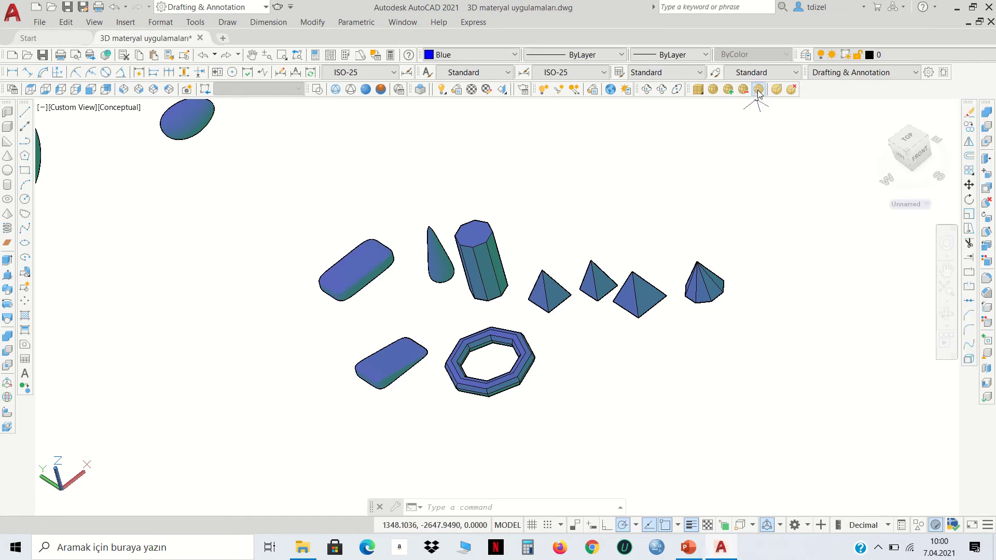
pyautogui.scroll(3, 360, 271)
pyautogui.scroll(2, 360, 270)
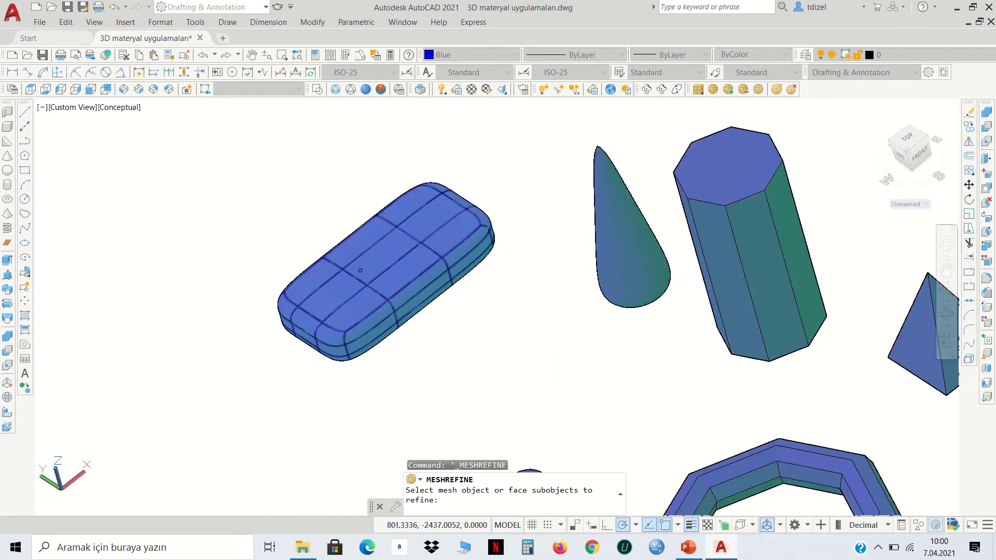
pyautogui.click(366, 271)
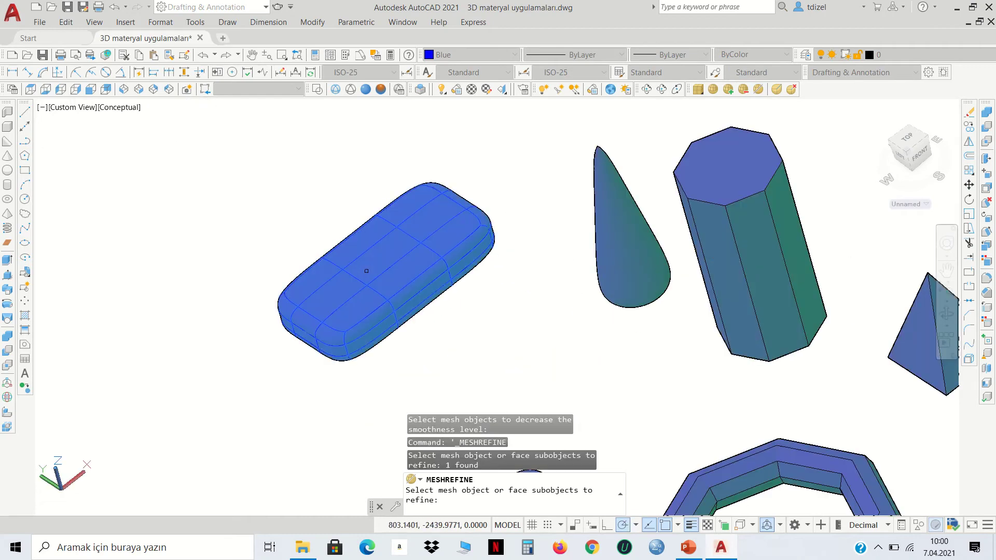
pyautogui.press('Return')
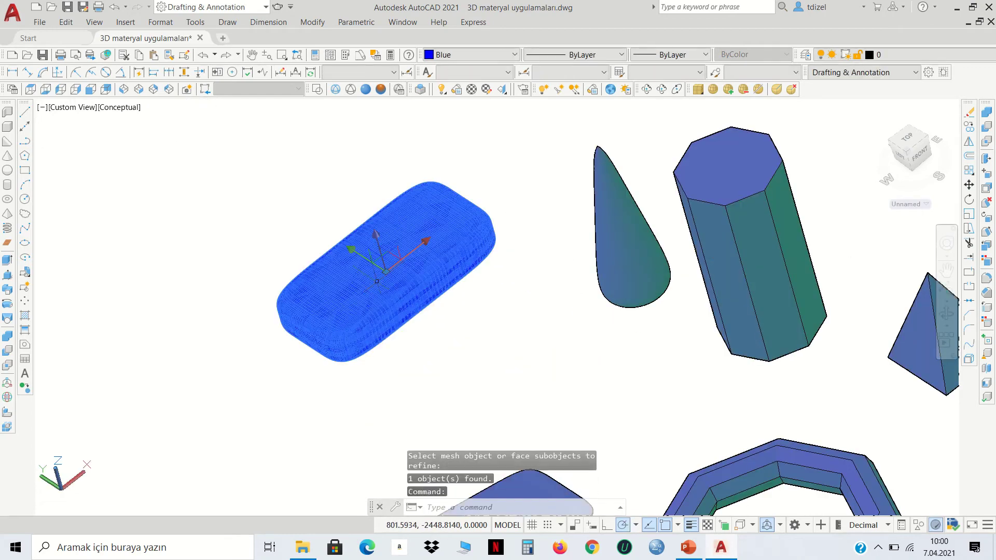
pyautogui.scroll(2, 366, 271)
pyautogui.scroll(2, 359, 275)
pyautogui.scroll(3, 418, 307)
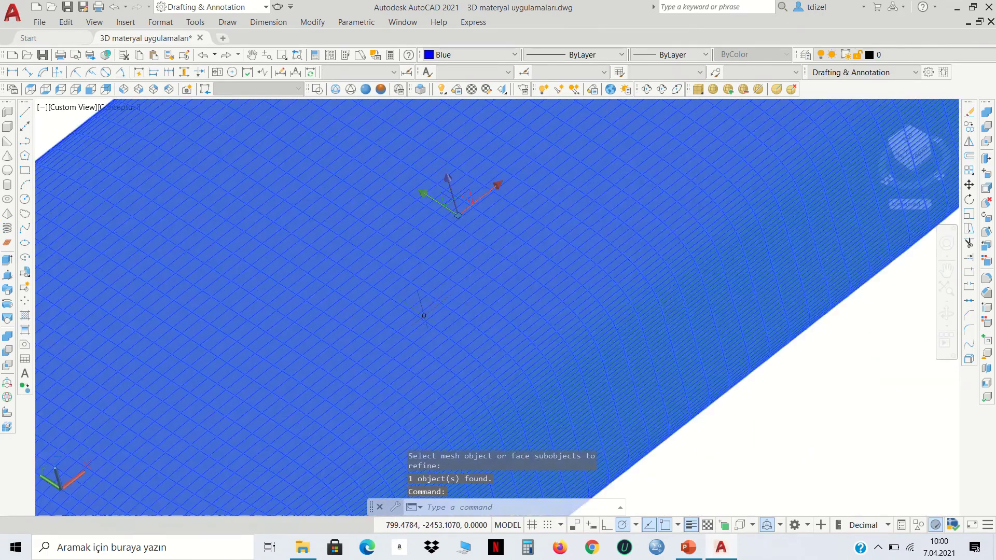
pyautogui.scroll(1, 441, 316)
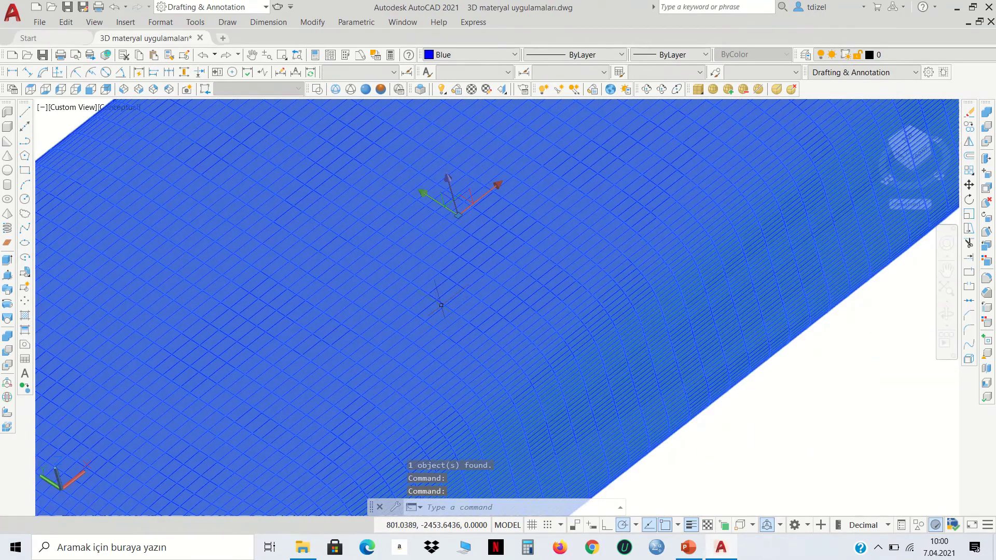
pyautogui.scroll(-8, 457, 281)
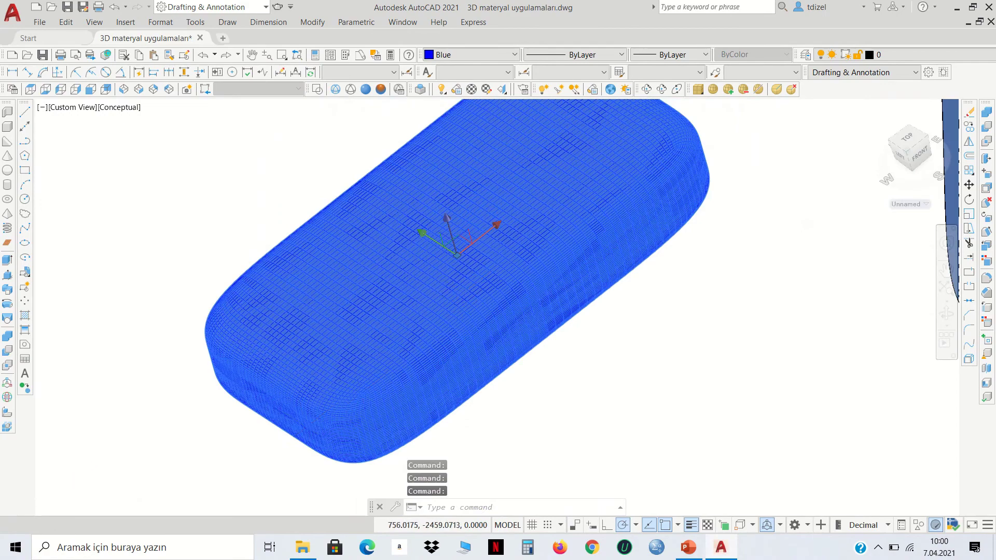
pyautogui.scroll(4, 430, 364)
pyautogui.scroll(3, 430, 363)
pyautogui.scroll(-4, 430, 363)
pyautogui.scroll(-2, 439, 360)
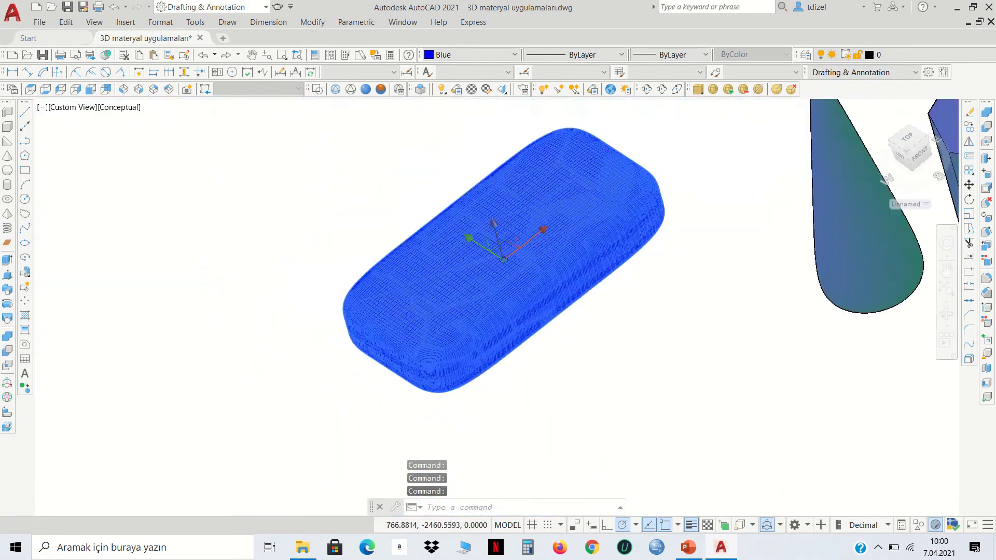
pyautogui.scroll(-1, 446, 357)
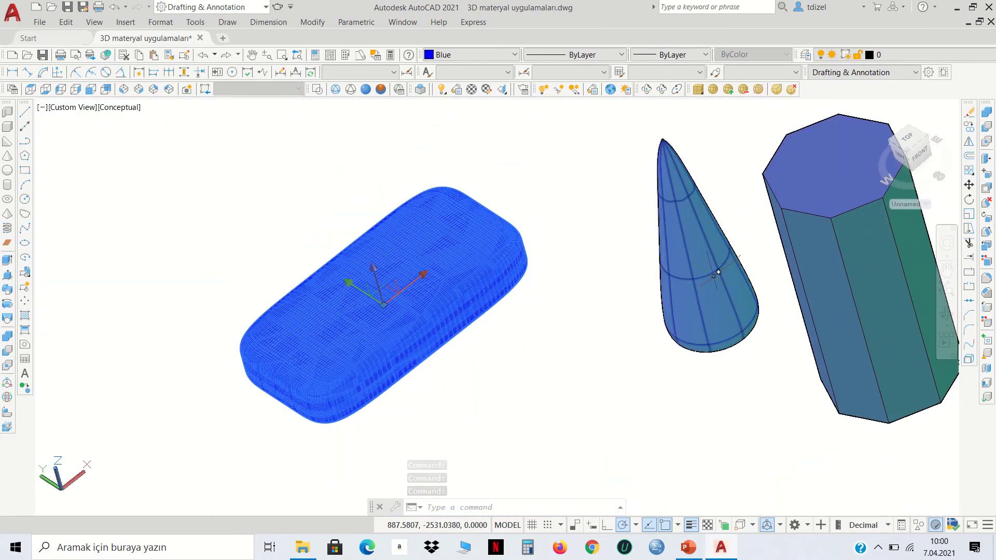
# Clear the box selection, then select the cone mesh to inspect its faces
pyautogui.press('Escape')
pyautogui.scroll(5, 719, 286)
pyautogui.click(695, 290)
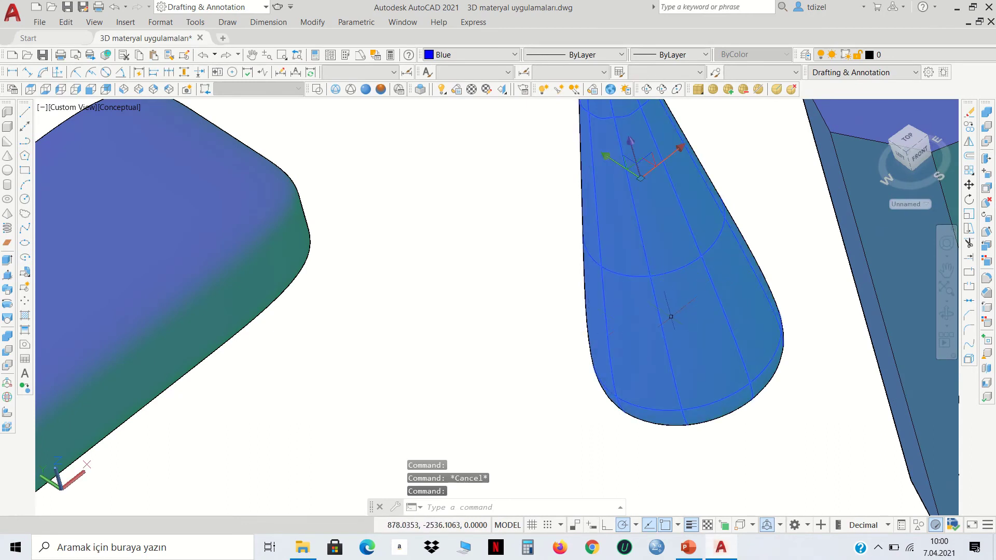
pyautogui.press('Escape')
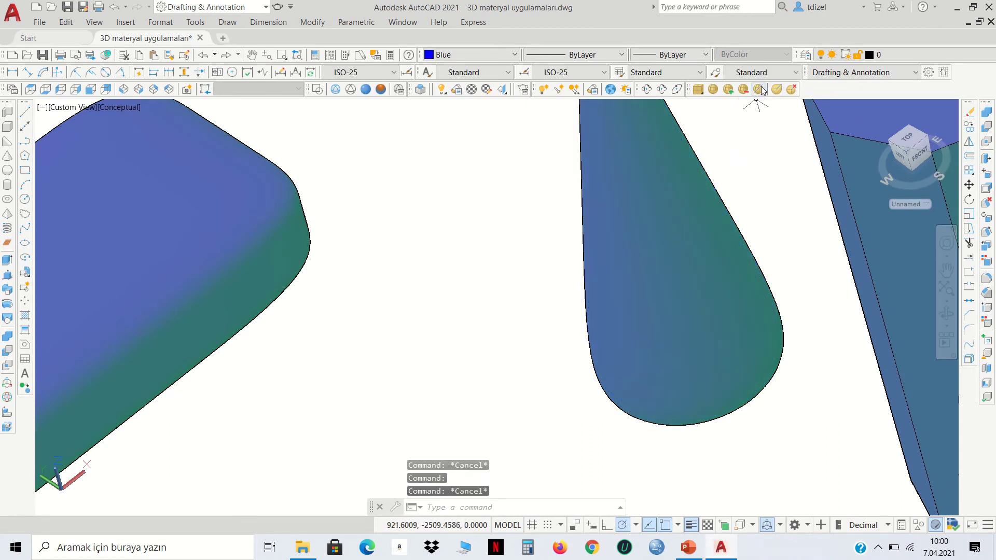
# Subdivide the rounded cone mesh with MESHREFINE and inspect its dense face grid
pyautogui.click(759, 89)
pyautogui.click(681, 257)
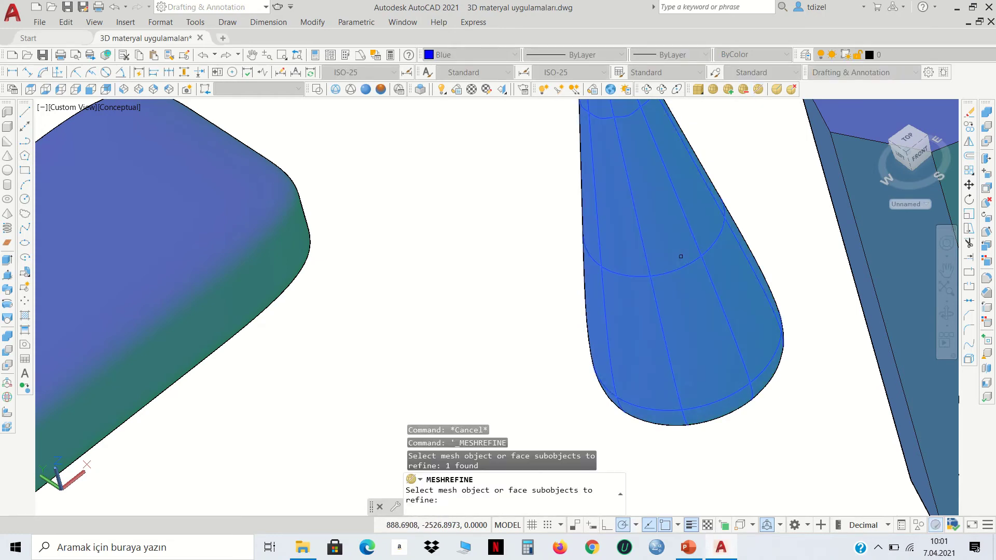
pyautogui.press('Return')
pyautogui.click(681, 258)
pyautogui.scroll(3, 690, 262)
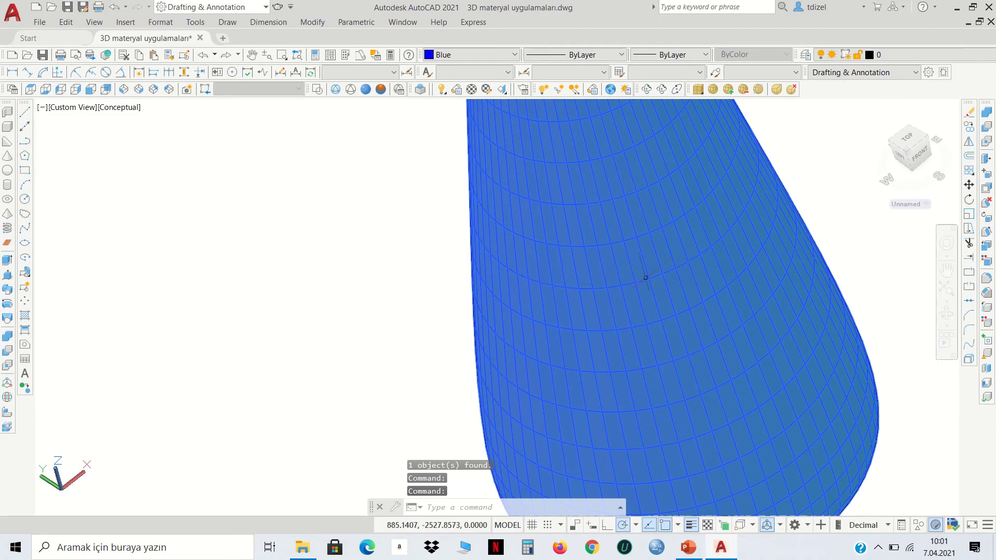
pyautogui.scroll(-2, 645, 278)
pyautogui.scroll(-1, 651, 280)
pyautogui.scroll(3, 684, 337)
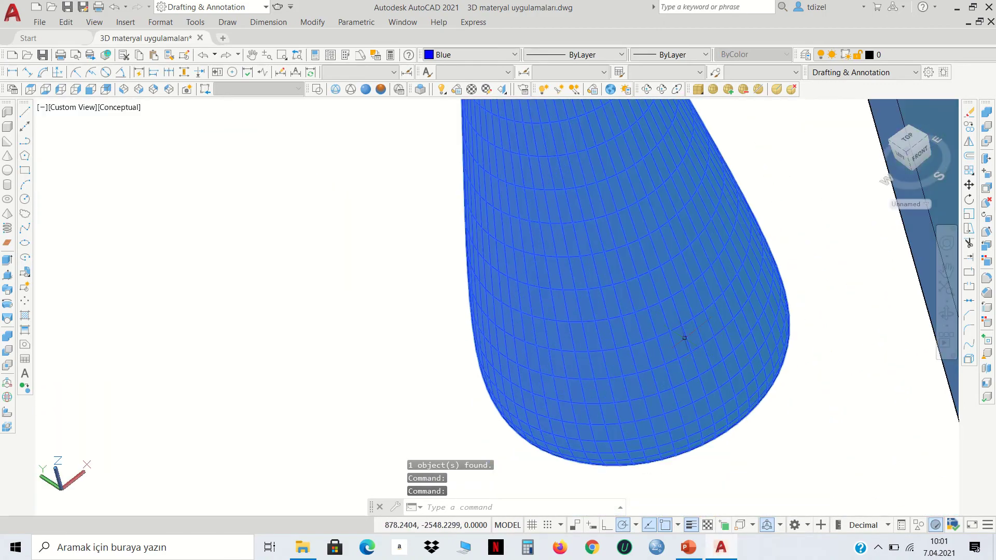
pyautogui.scroll(-4, 671, 375)
pyautogui.scroll(1, 710, 347)
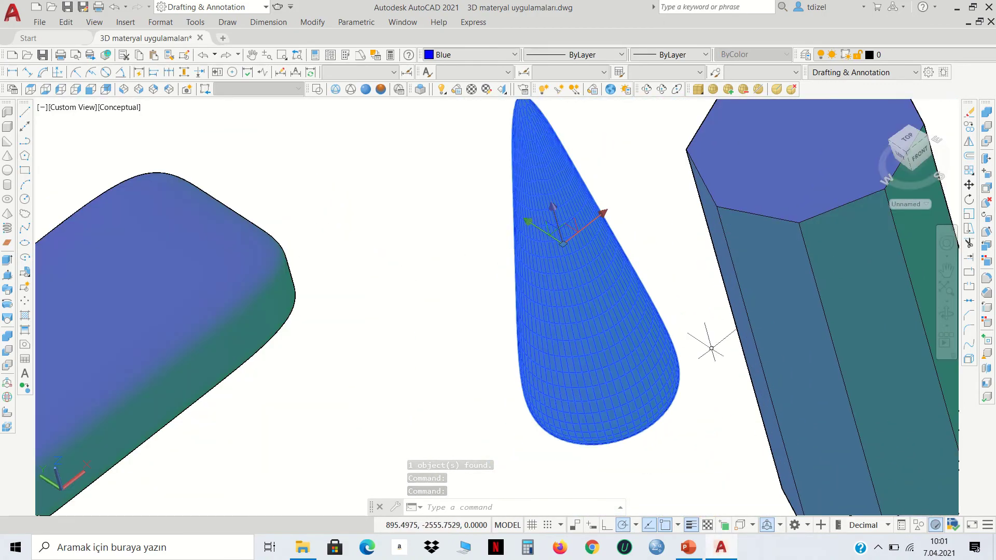
pyautogui.press('Escape')
pyautogui.moveTo(712, 348); pyautogui.dragTo(484, 333, button='middle')
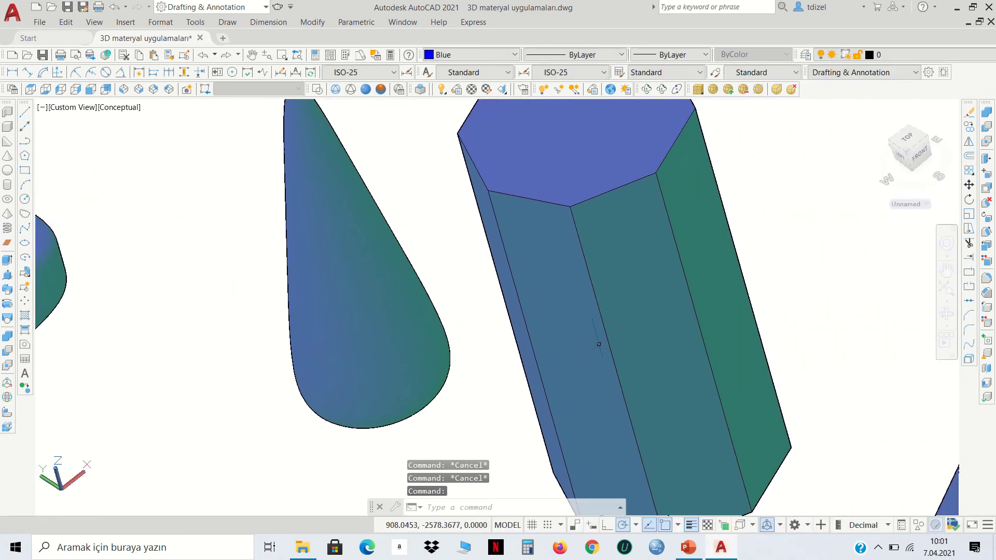
# Try refining the hexagonal prism mesh and dismiss the cannot-refine warning
pyautogui.click(595, 342)
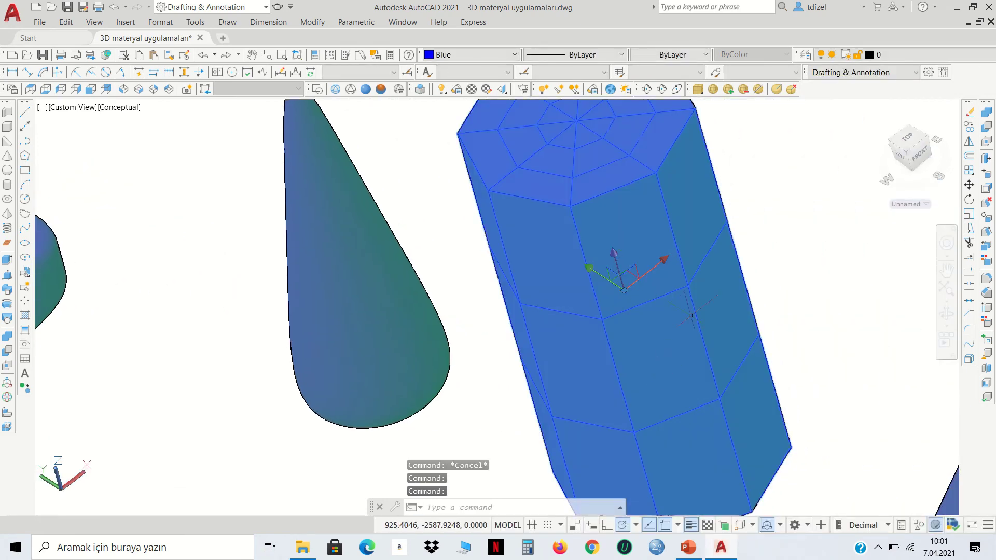
pyautogui.click(759, 91)
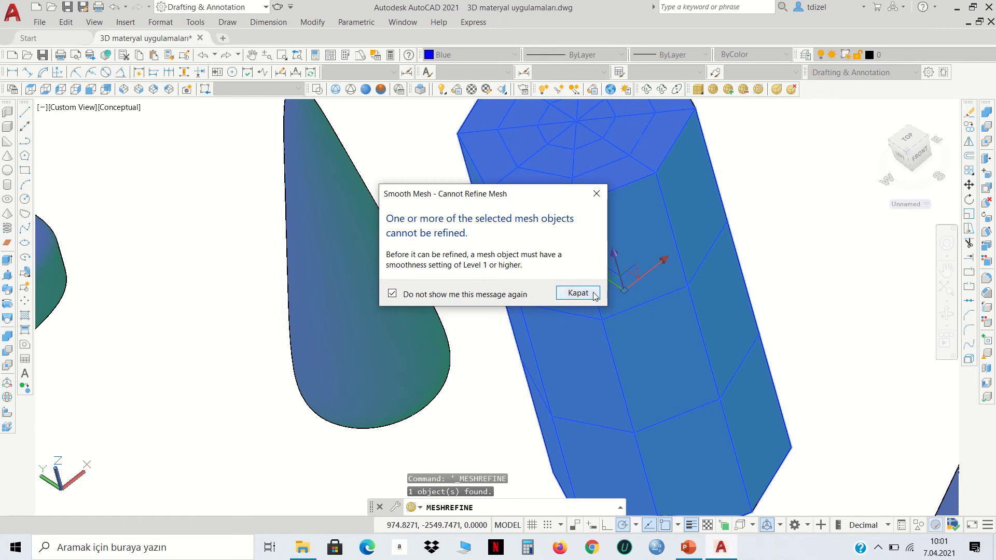
pyautogui.click(578, 293)
pyautogui.click(657, 287)
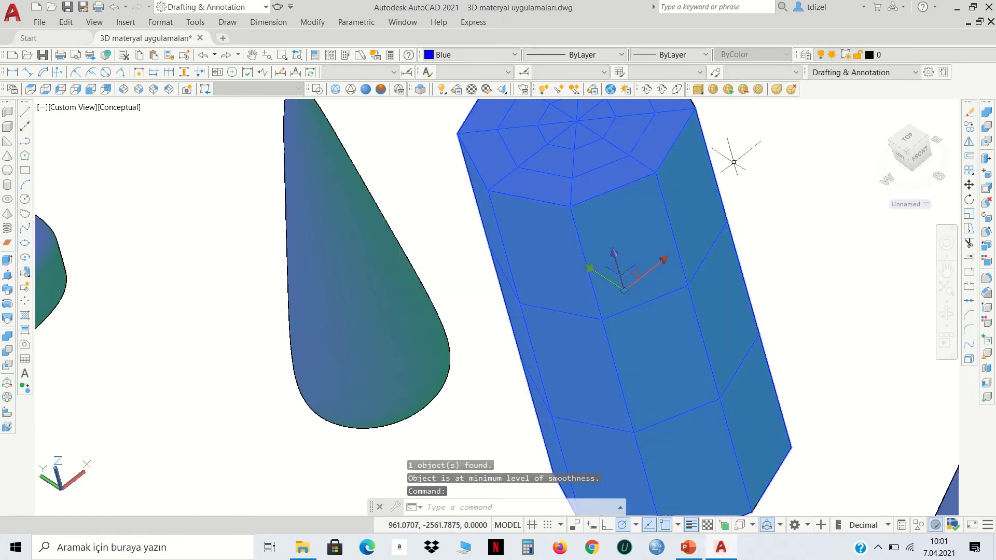
pyautogui.press('Escape')
pyautogui.press('Escape')
# Raise the hexagonal prism's smoothness one level with MESHSMOOTHMORE
pyautogui.click(730, 90)
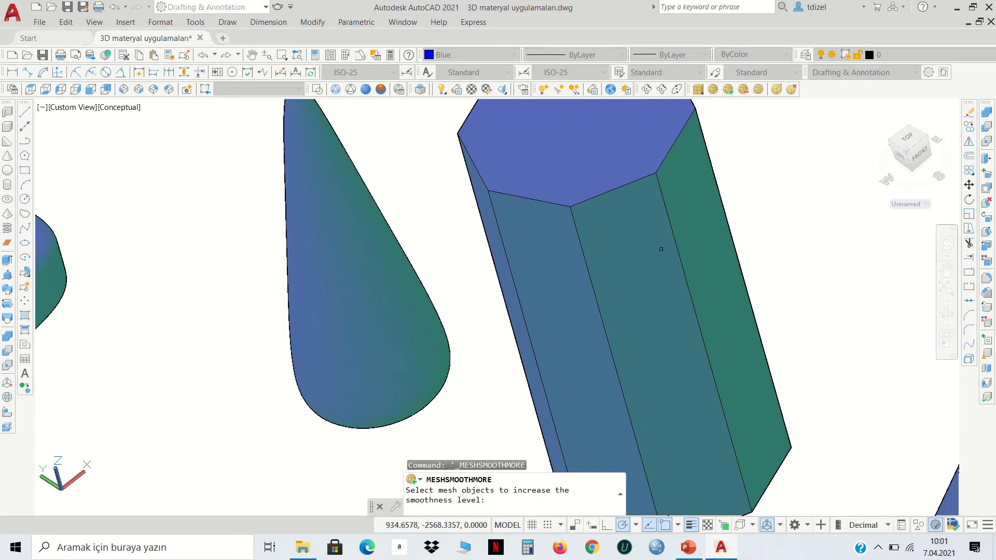
pyautogui.click(685, 259)
pyautogui.press('Return')
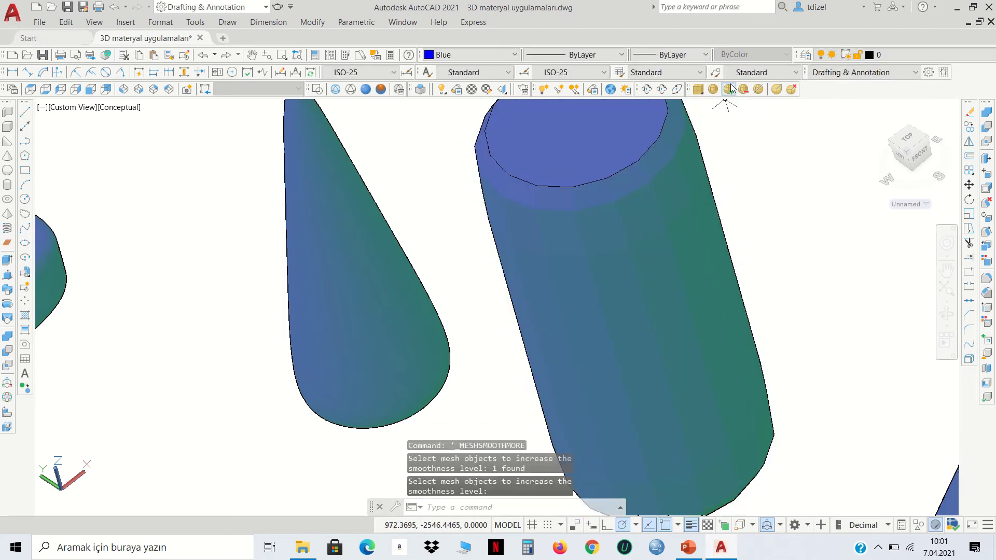
pyautogui.press('Return')
pyautogui.click(667, 244)
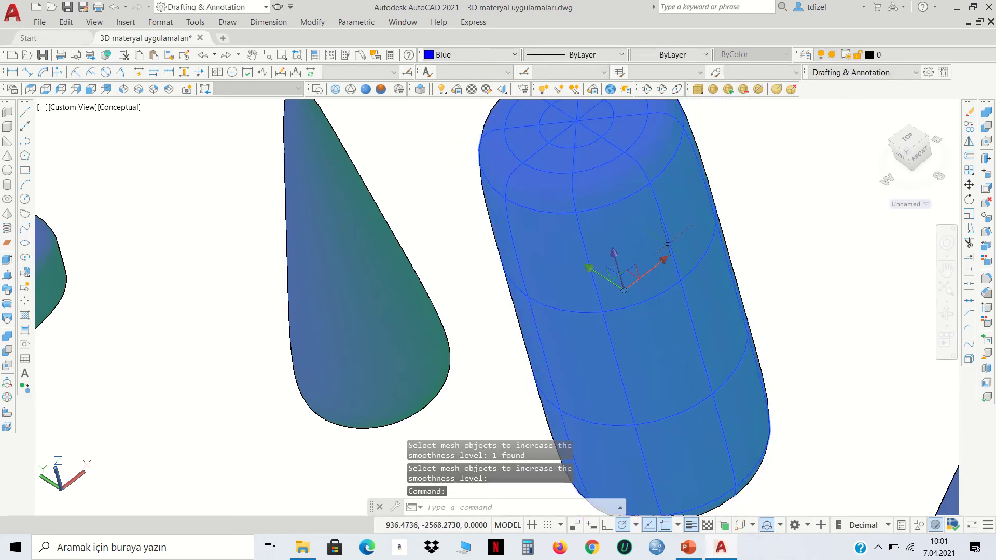
pyautogui.scroll(3, 668, 244)
pyautogui.scroll(-4, 622, 231)
pyautogui.press('Escape')
pyautogui.press('Escape')
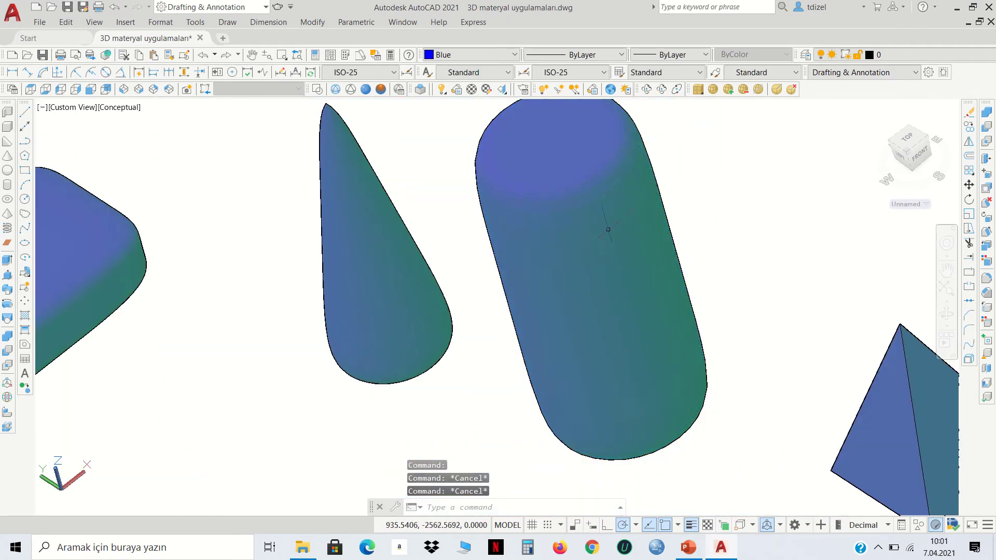
pyautogui.scroll(3, 595, 232)
# Refine the smoothed cylinder mesh with MESHREFINE into a dense face grid
pyautogui.click(759, 89)
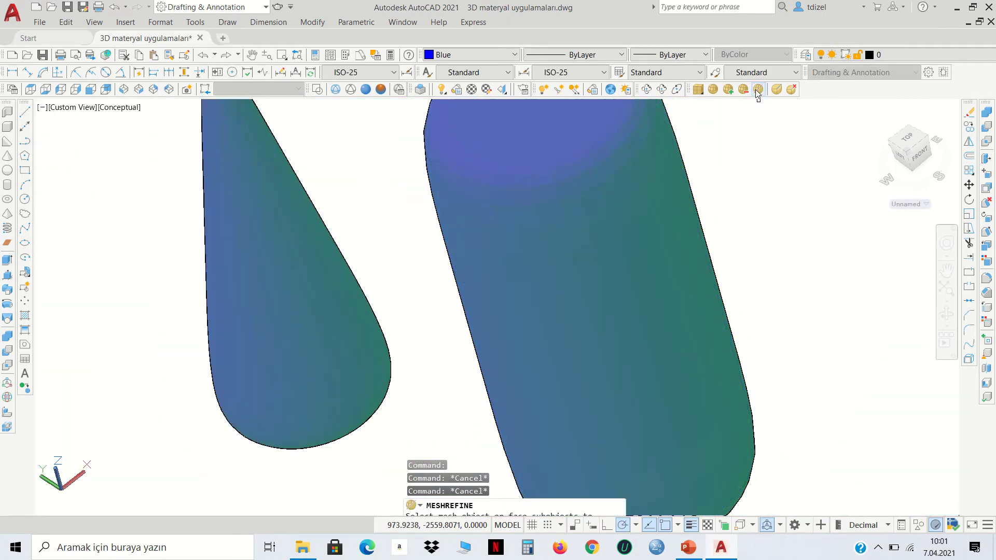
pyautogui.click(641, 229)
pyautogui.press('Return')
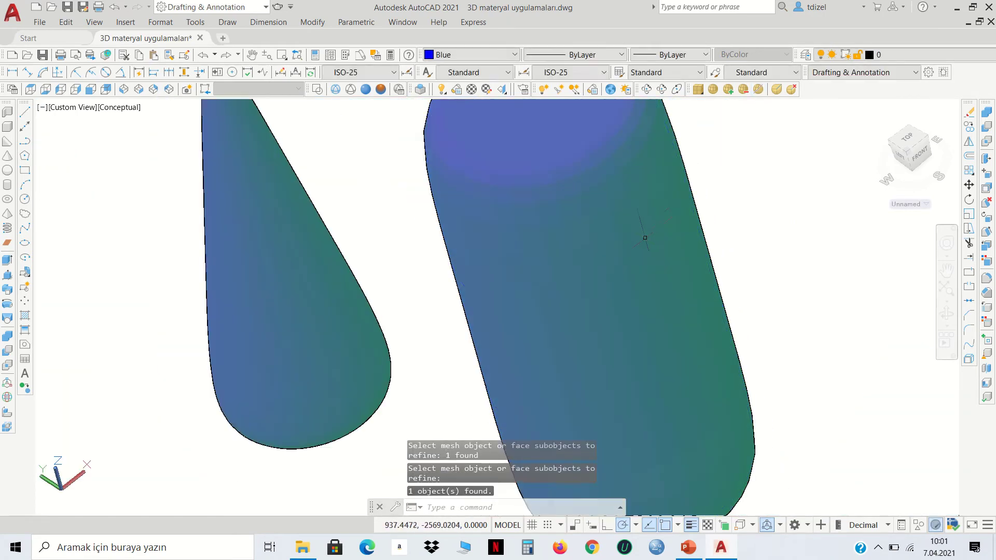
pyautogui.click(642, 231)
pyautogui.scroll(3, 628, 236)
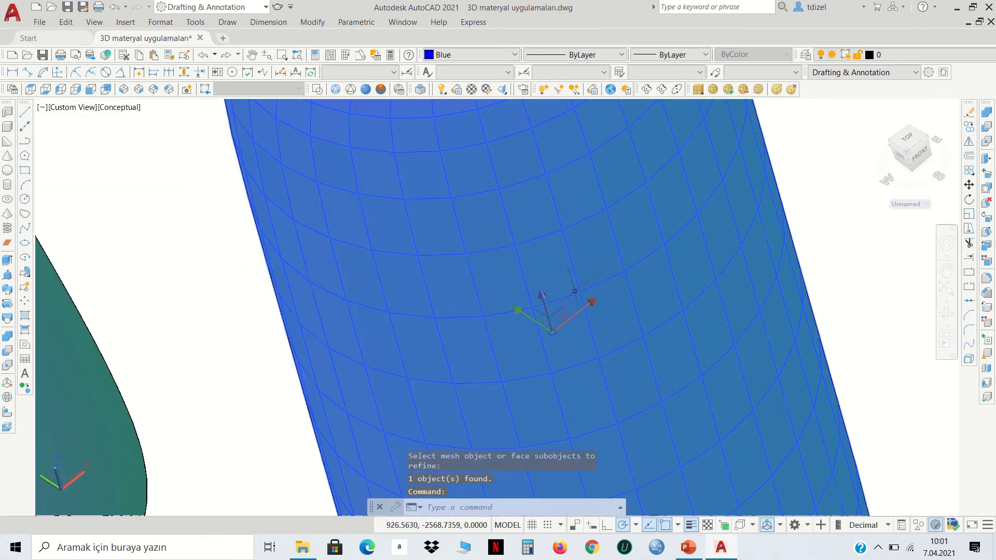
pyautogui.scroll(-3, 601, 247)
pyautogui.scroll(-2, 601, 247)
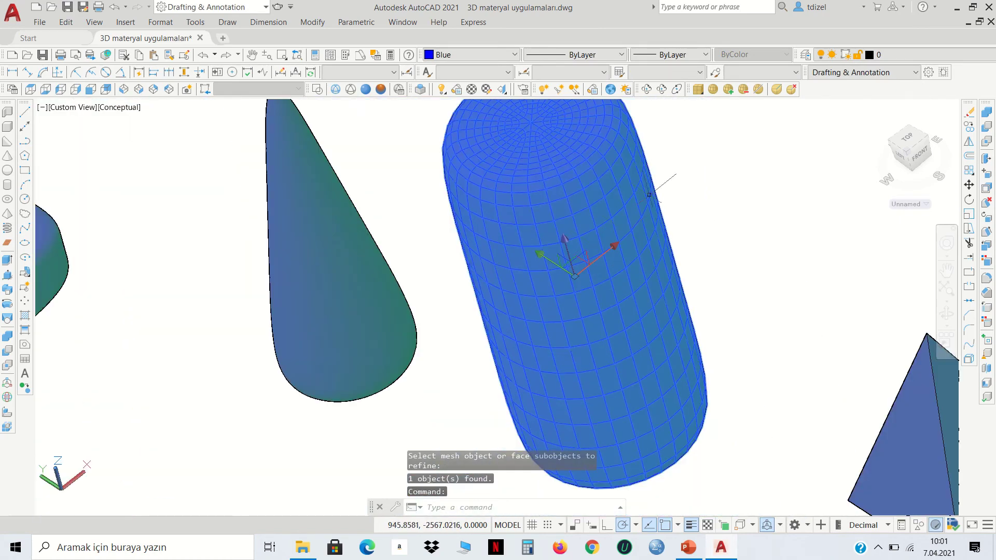
pyautogui.click(728, 89)
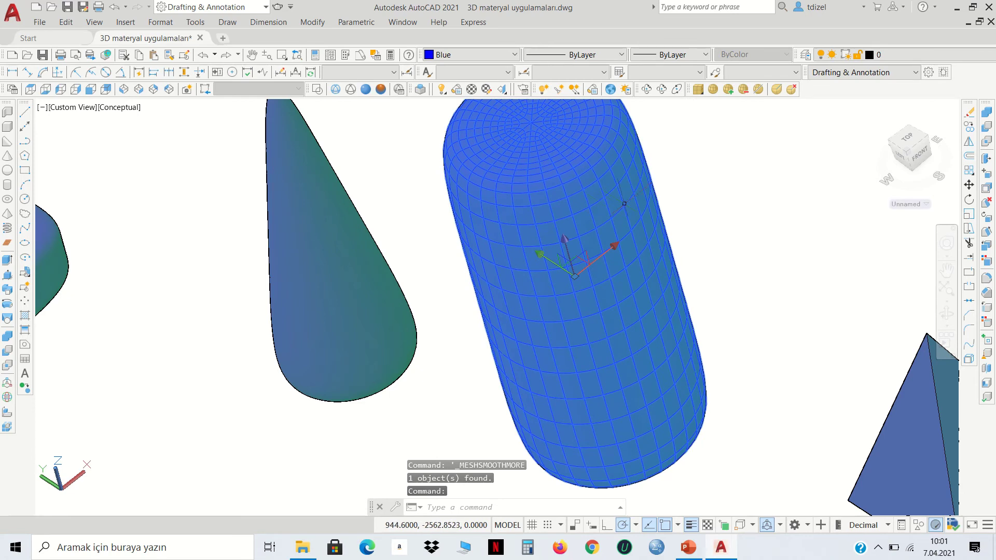
pyautogui.press('Escape')
pyautogui.press('Escape')
# Raise the refined cylinder's smoothness one more level with MESHSMOOTHMORE
pyautogui.click(728, 88)
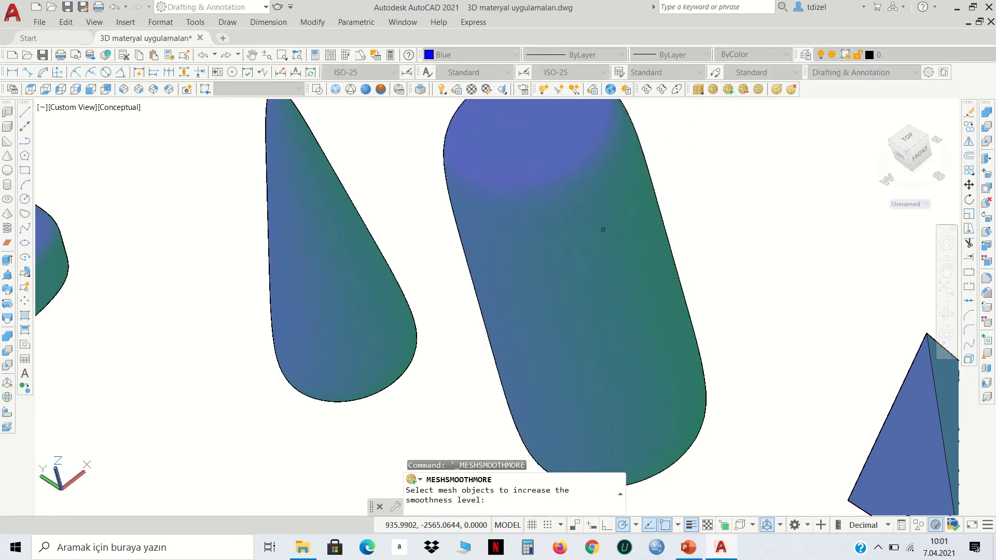
pyautogui.click(601, 229)
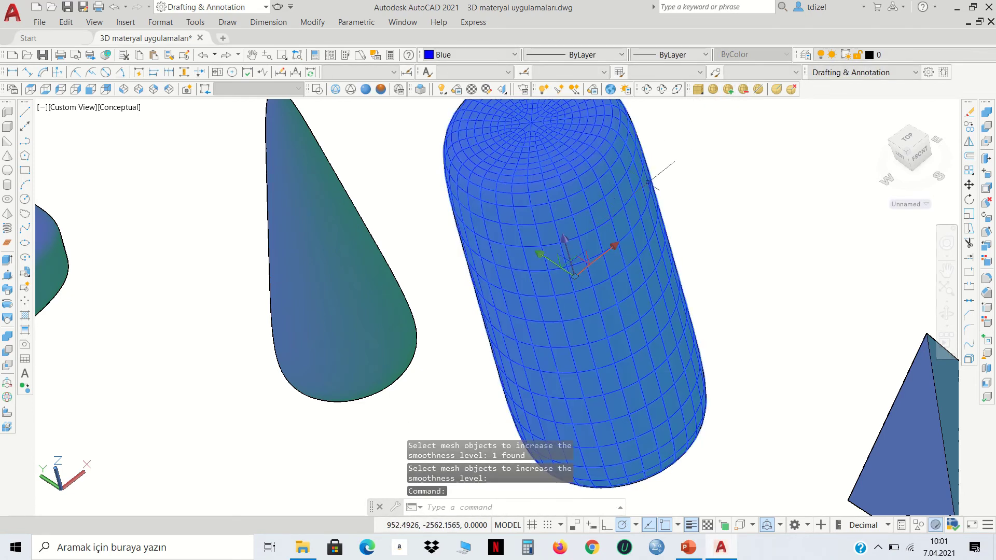
pyautogui.press('Return')
pyautogui.click(606, 224)
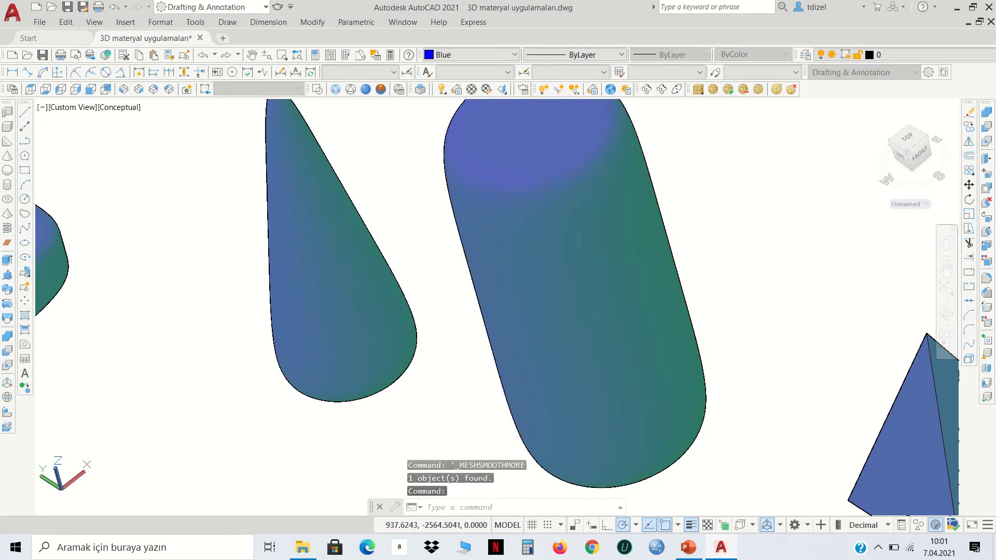
pyautogui.scroll(-2, 622, 264)
pyautogui.press('Escape')
pyautogui.press('Escape')
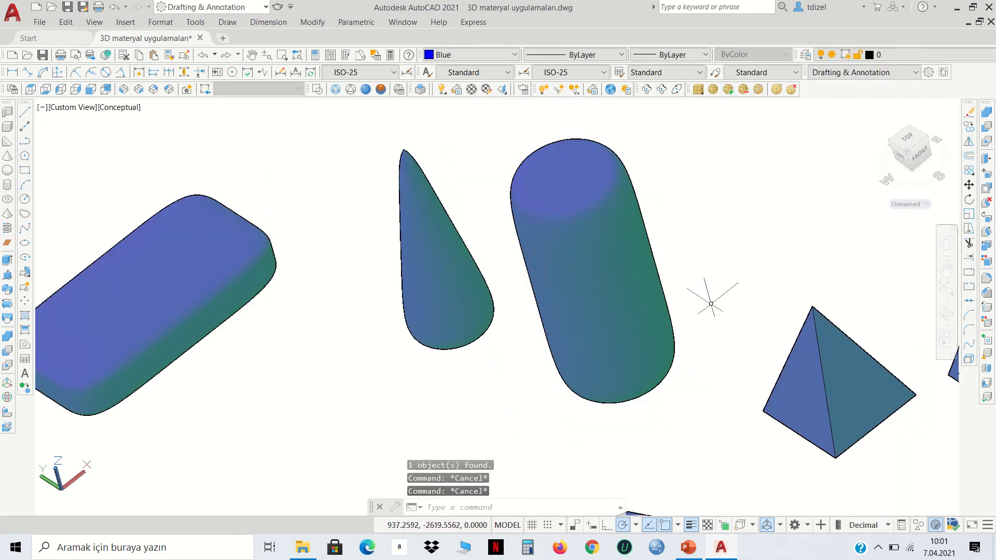
# Crease two faces on the rounded box with the Always crease value
pyautogui.scroll(-2, 603, 260)
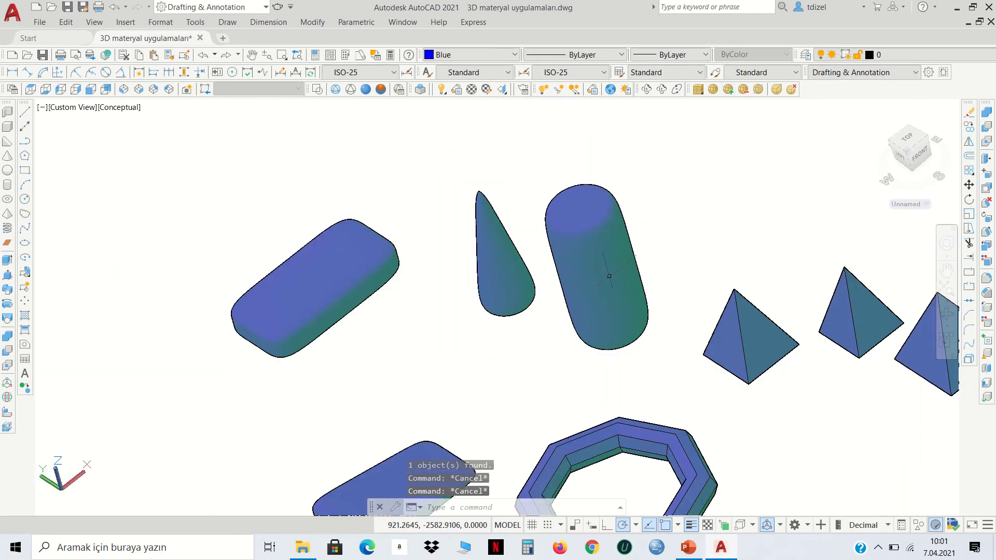
pyautogui.click(776, 91)
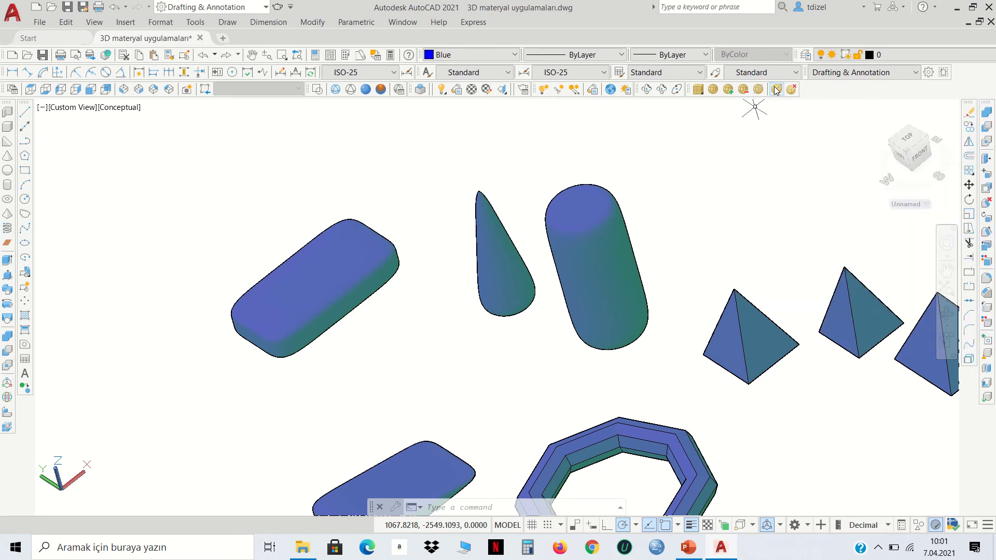
pyautogui.scroll(5, 174, 335)
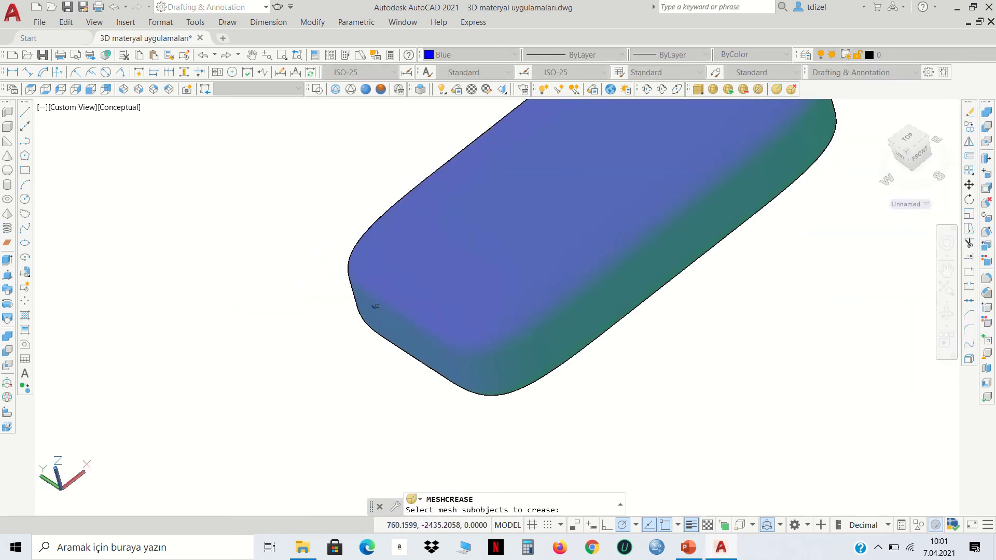
pyautogui.click(409, 301)
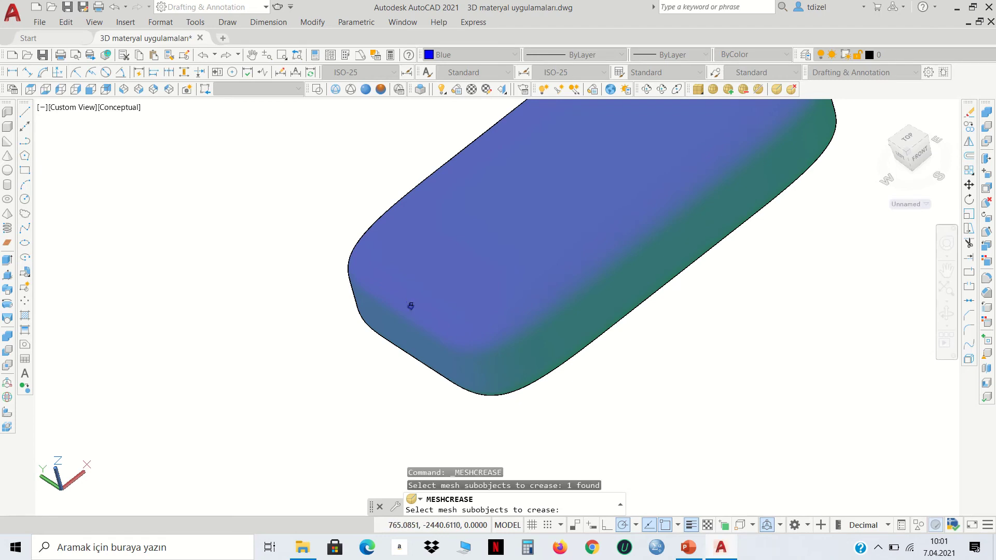
pyautogui.scroll(4, 410, 303)
pyautogui.click(411, 316)
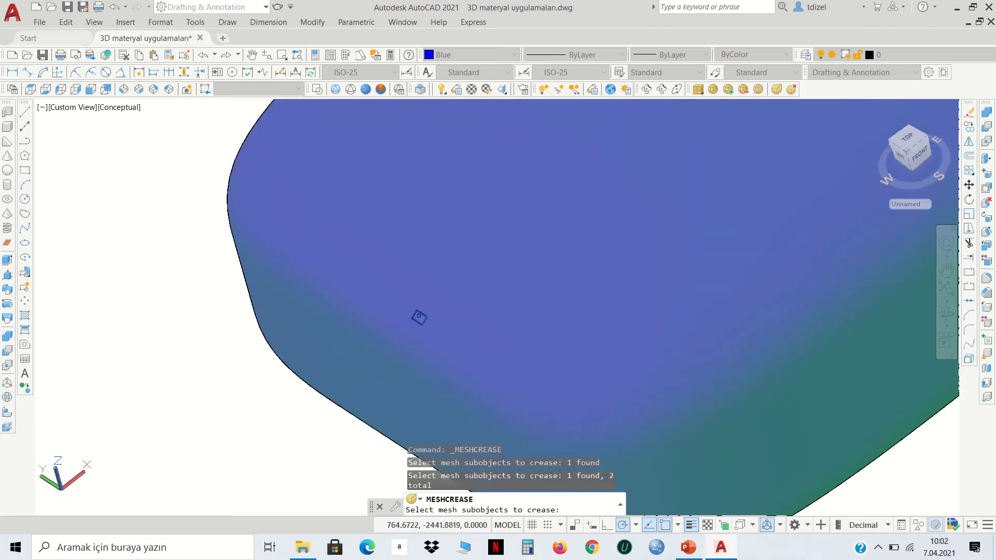
pyautogui.press('Return')
pyautogui.press('Return')
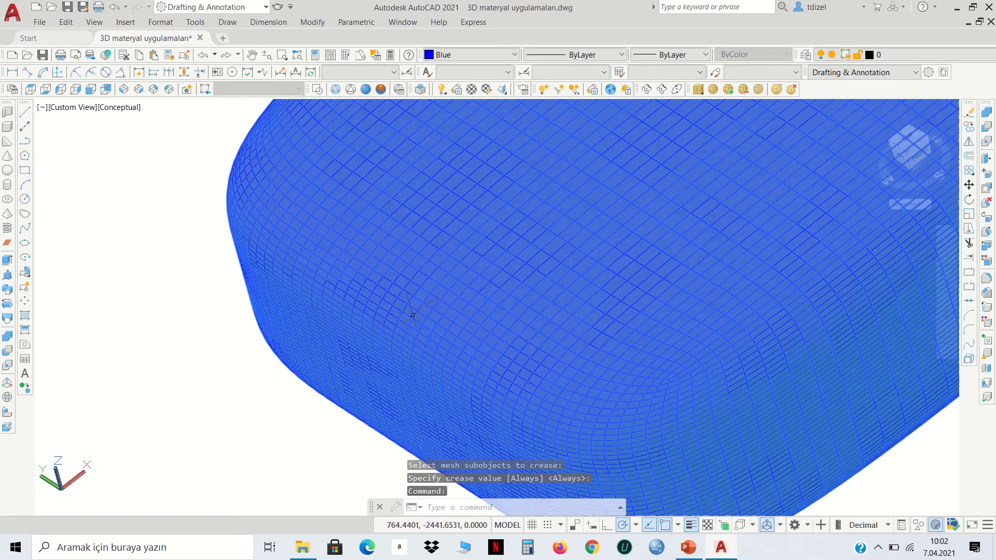
pyautogui.scroll(-5, 412, 315)
pyautogui.scroll(-3, 443, 330)
pyautogui.press('Escape')
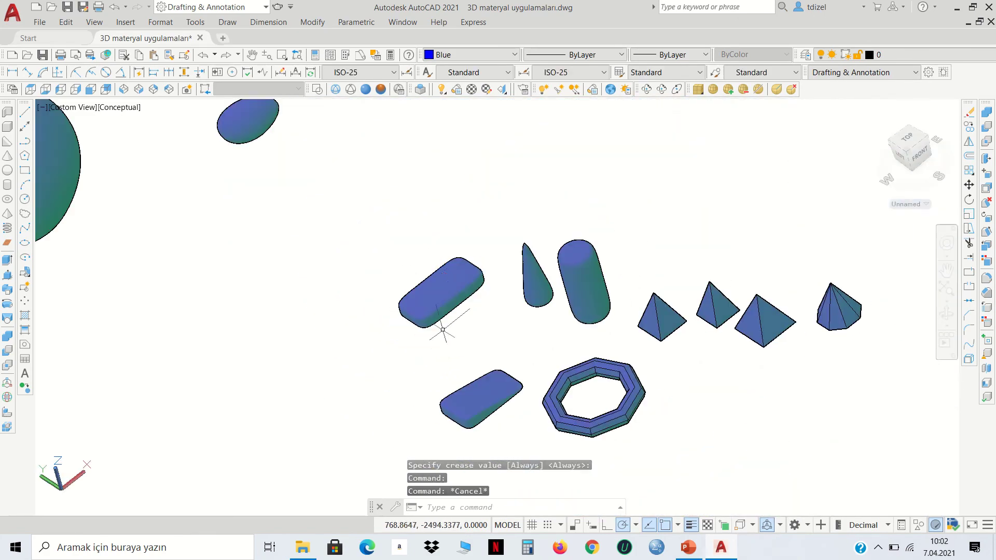
# Crease two faces on the ellipsoid, accepting the Always crease value
pyautogui.scroll(-4, 442, 330)
pyautogui.scroll(6, 107, 285)
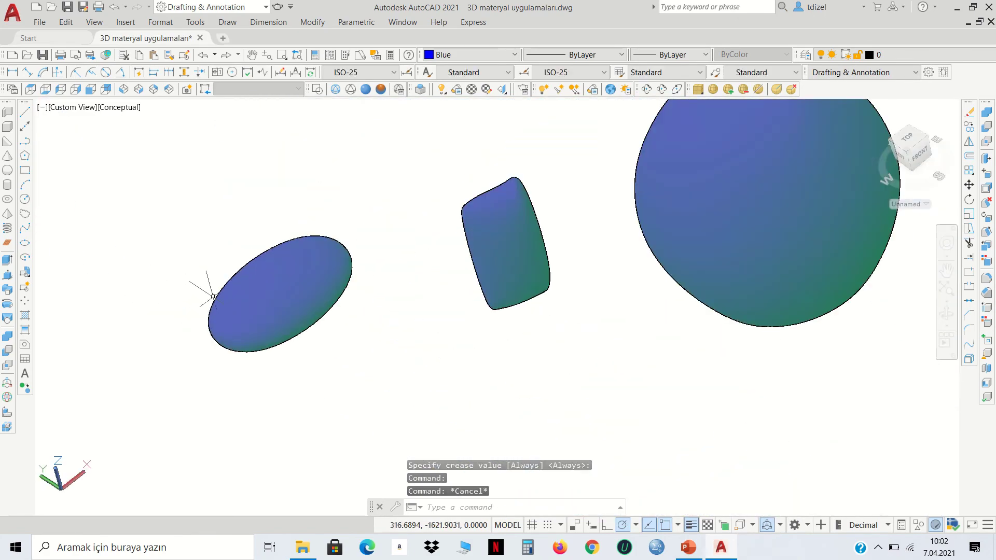
pyautogui.scroll(2, 210, 296)
pyautogui.scroll(1, 171, 323)
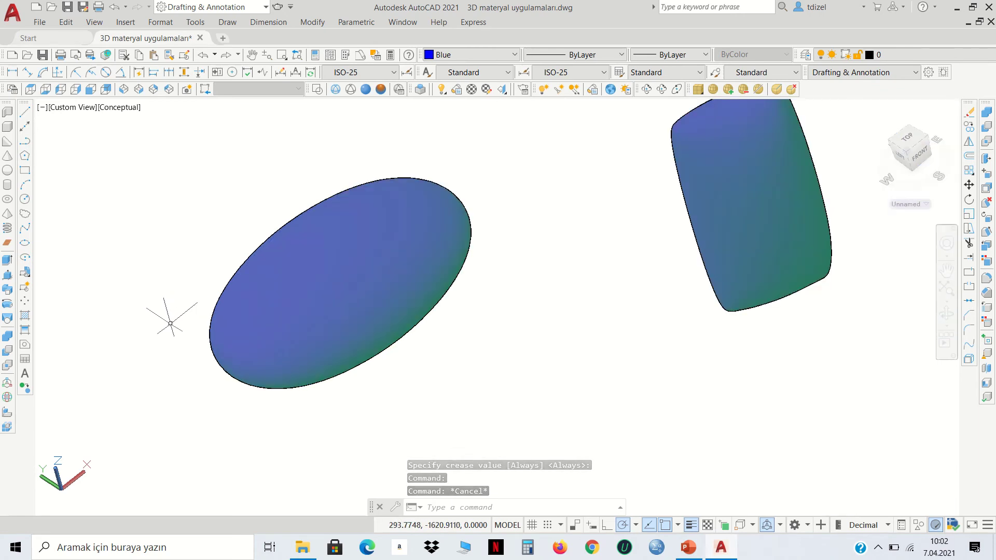
pyautogui.click(711, 149)
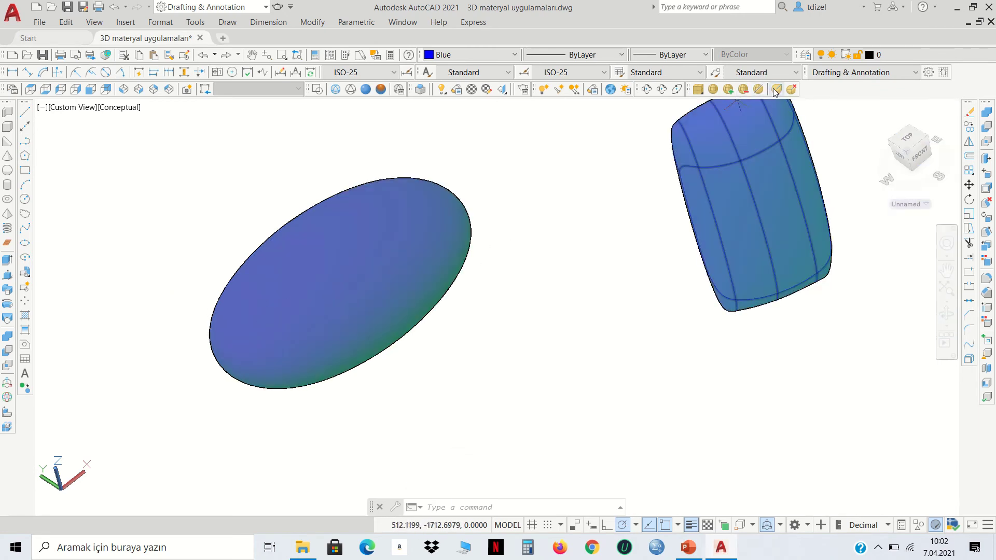
pyautogui.click(774, 91)
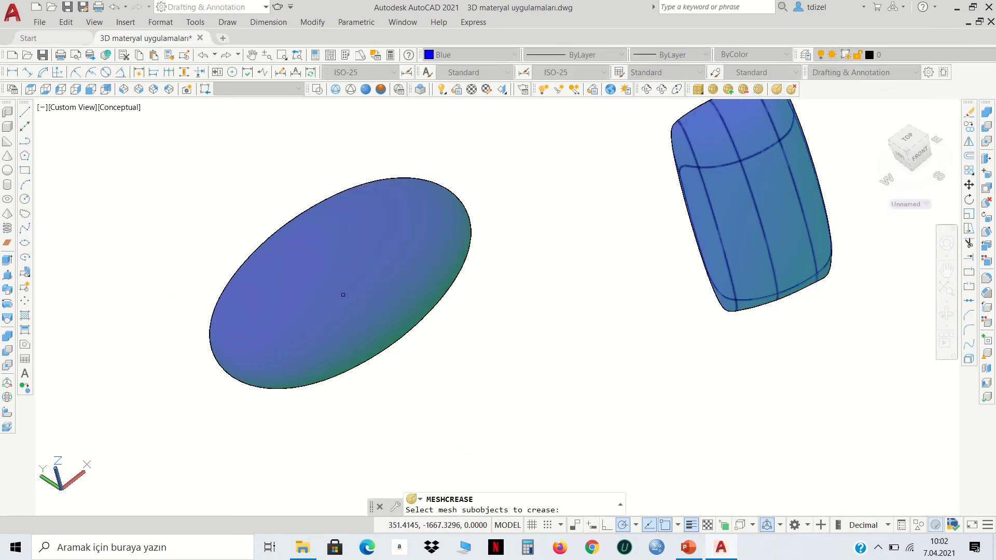
pyautogui.click(243, 334)
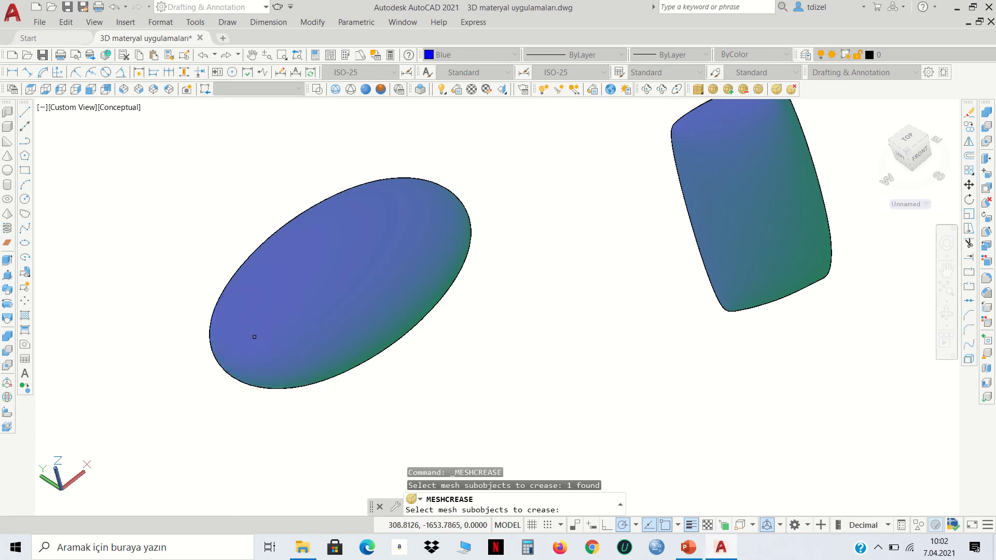
pyautogui.click(255, 338)
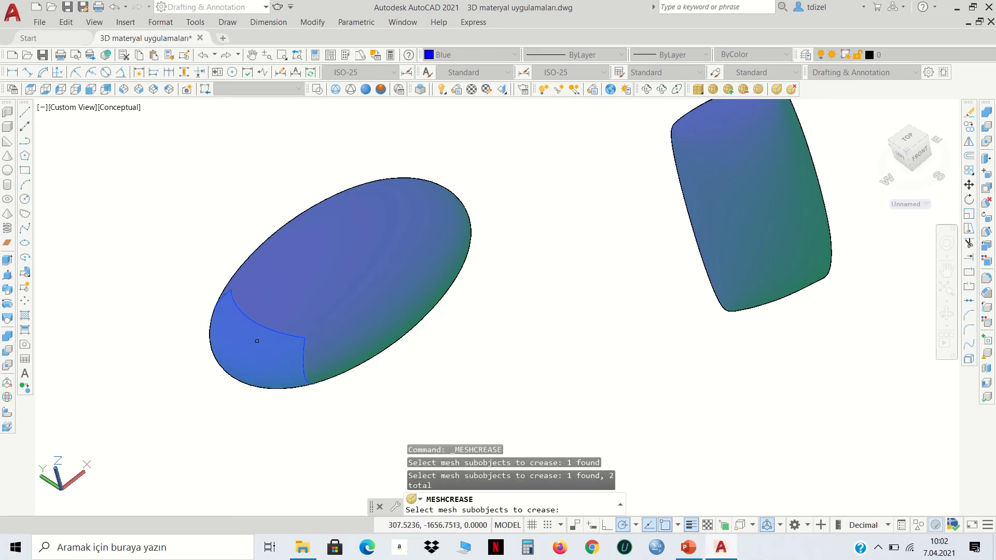
pyautogui.press('Return')
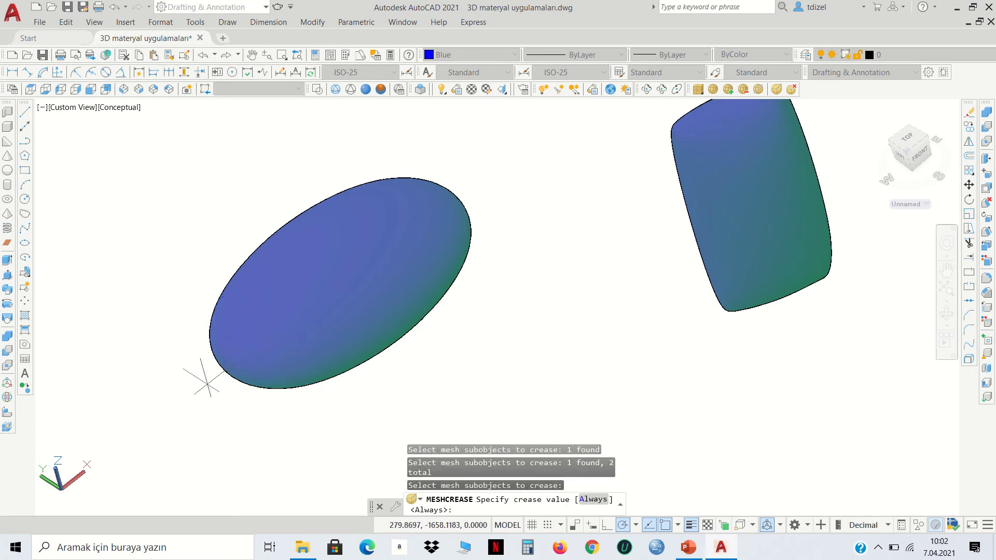
pyautogui.press('Return')
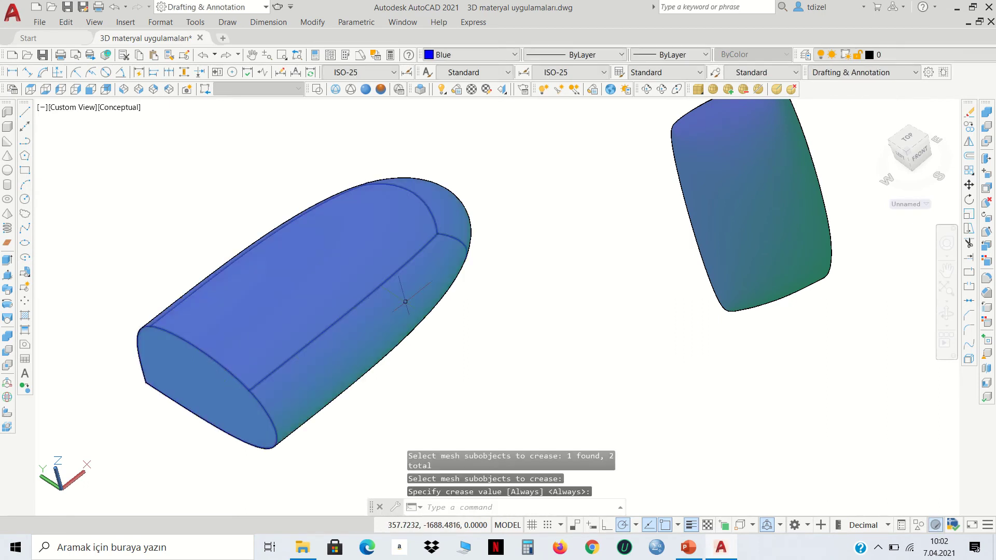
# Crease two faces near the top of the small box mesh with Always
pyautogui.scroll(-2, 405, 302)
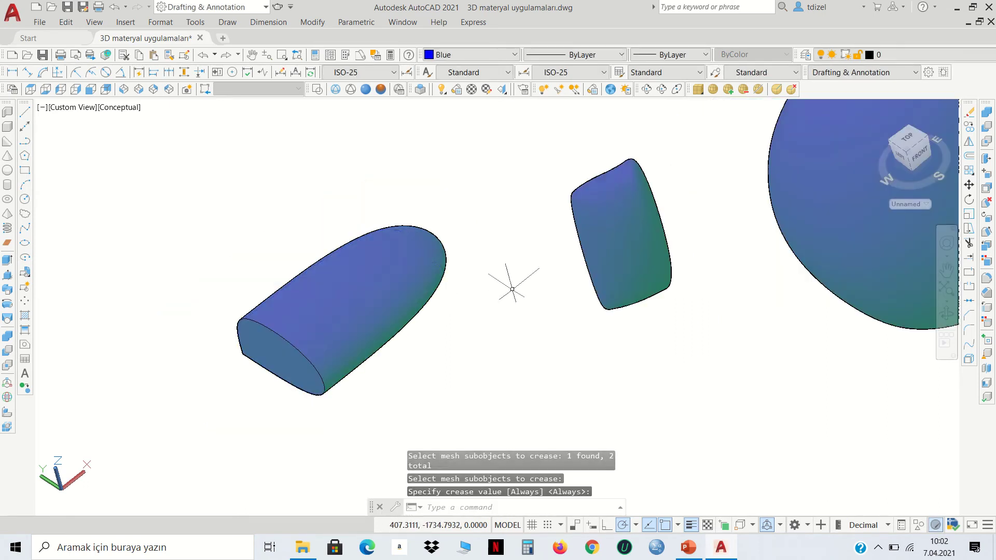
pyautogui.scroll(2, 573, 222)
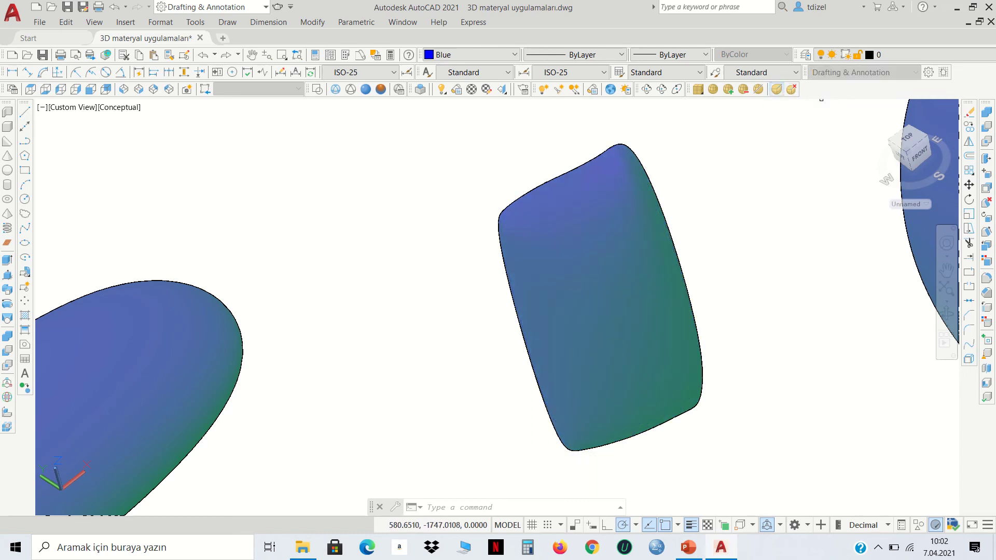
pyautogui.click(777, 89)
pyautogui.click(549, 221)
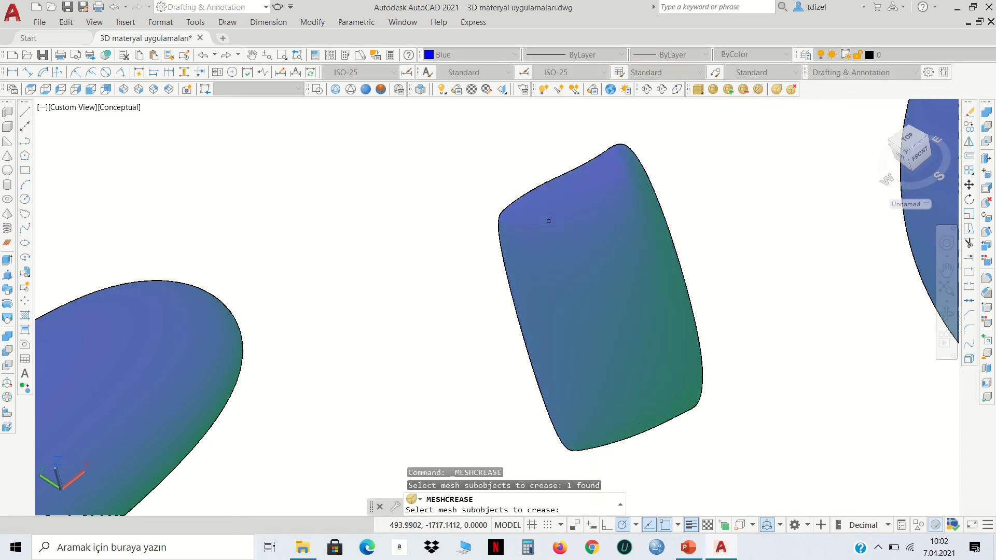
pyautogui.click(546, 226)
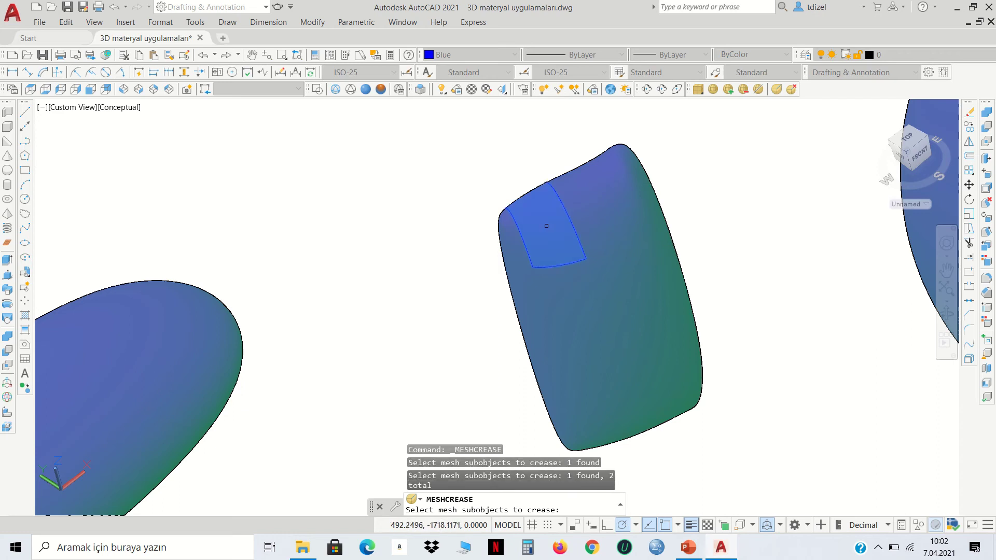
pyautogui.press('Return')
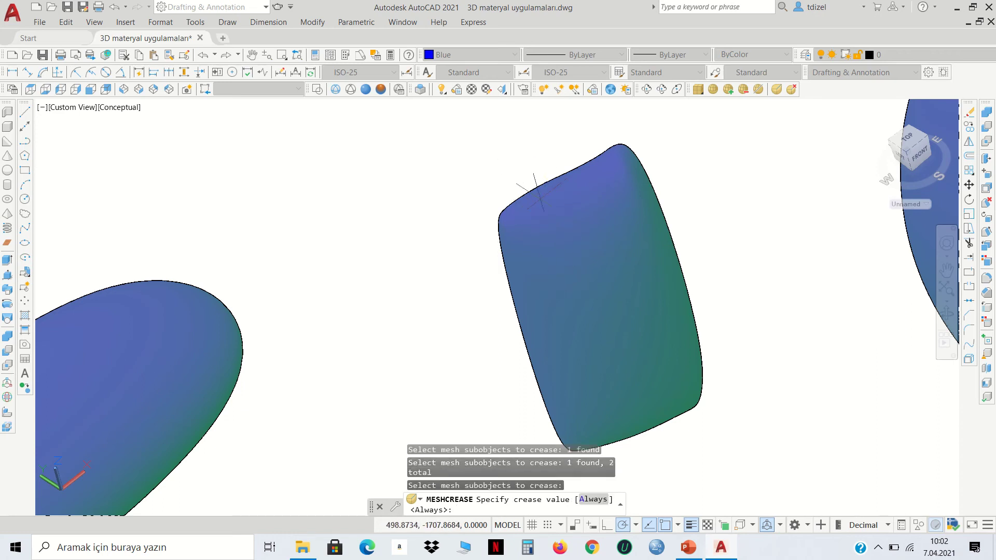
pyautogui.press('Return')
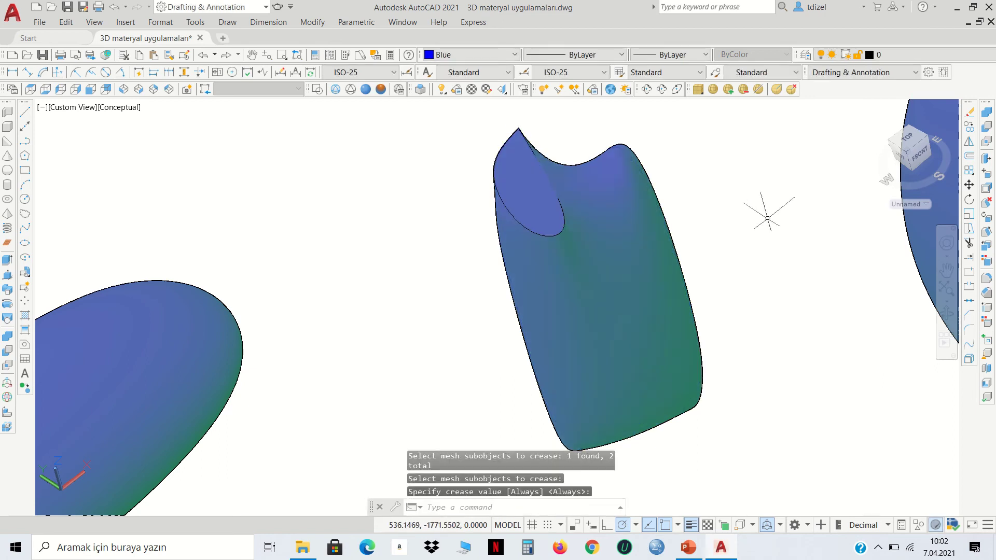
pyautogui.scroll(-2, 767, 218)
pyautogui.moveTo(767, 222)
pyautogui.mouseDown(button='middle')
pyautogui.moveTo(685, 248)
pyautogui.moveTo(567, 251)
pyautogui.mouseUp(button='middle')
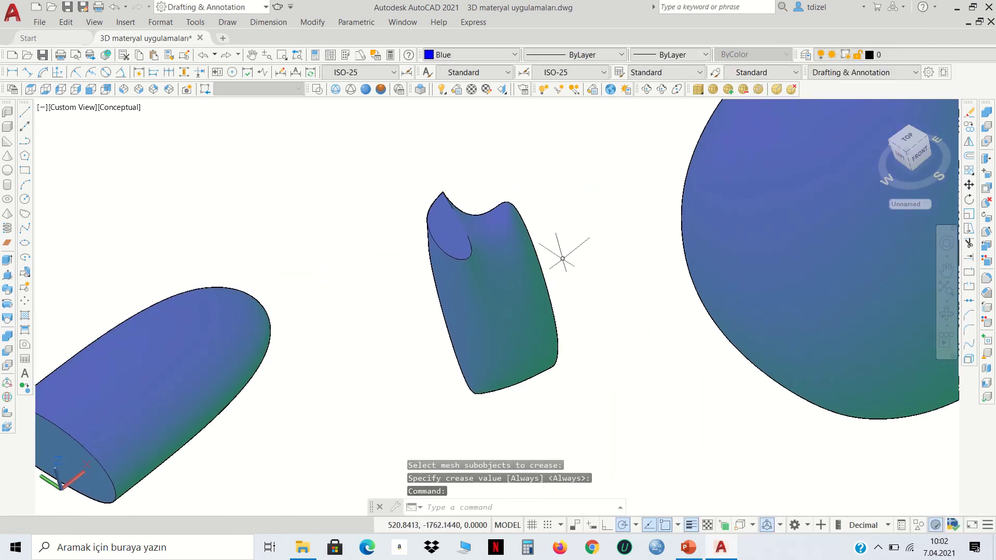
pyautogui.scroll(2, 563, 258)
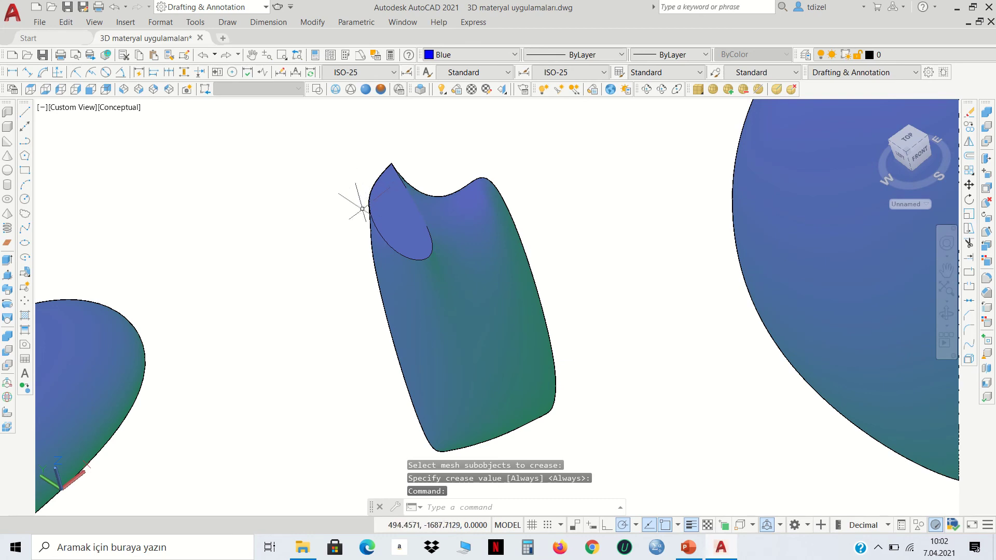
pyautogui.scroll(-2, 327, 195)
pyautogui.scroll(-5, 374, 218)
# Remove the crease from the notched middle mesh with Mesh Uncrease
pyautogui.scroll(-2, 415, 242)
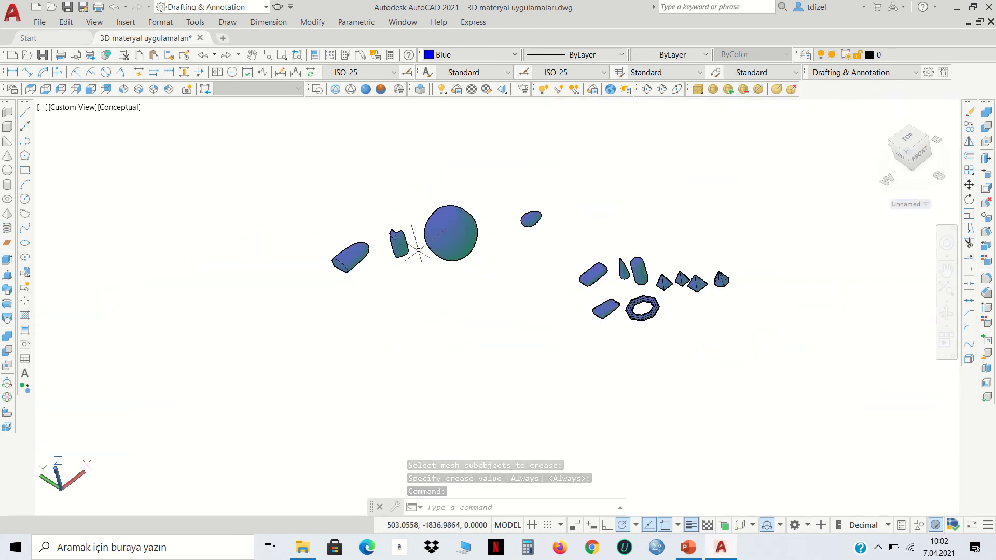
pyautogui.scroll(3, 528, 233)
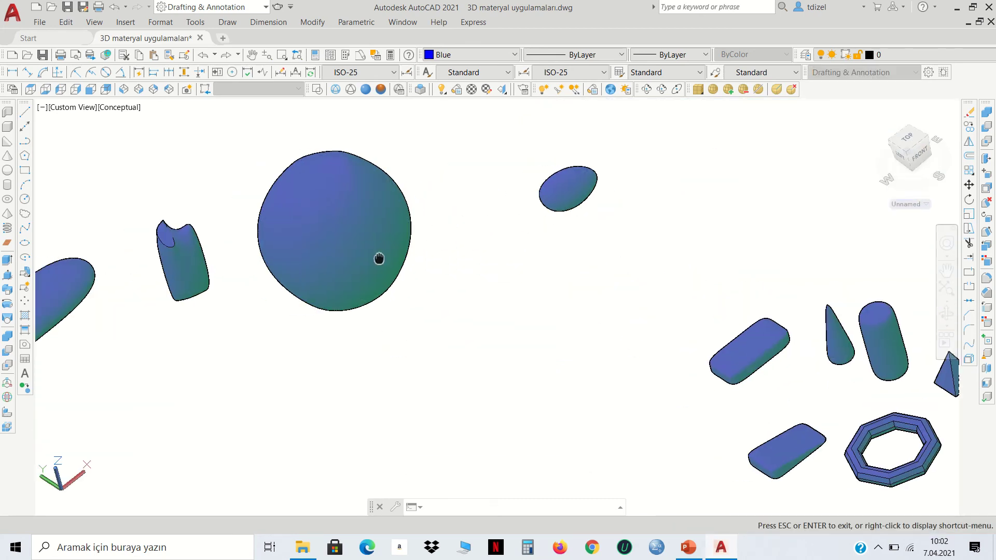
pyautogui.moveTo(378, 260); pyautogui.dragTo(847, 270, button='middle')
pyautogui.press('Escape')
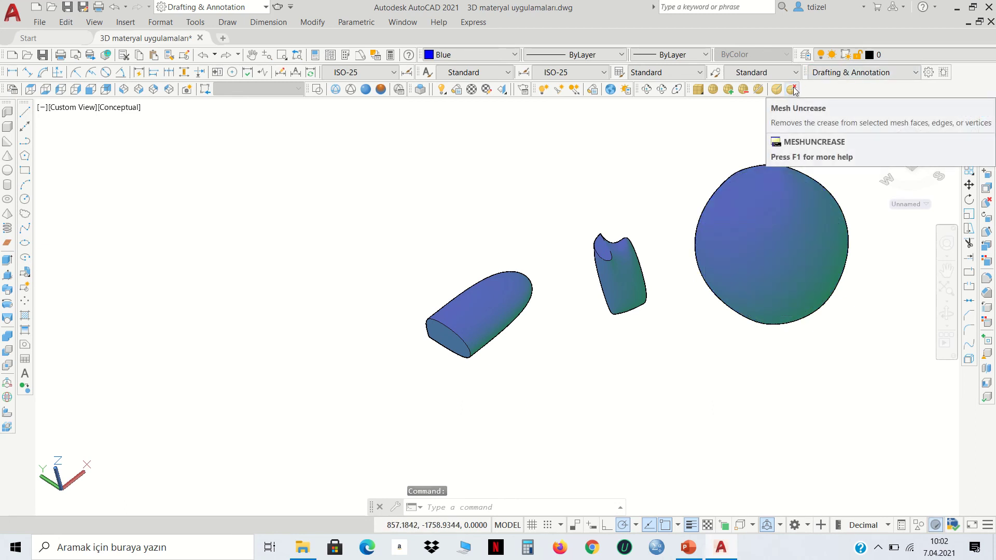
pyautogui.click(793, 89)
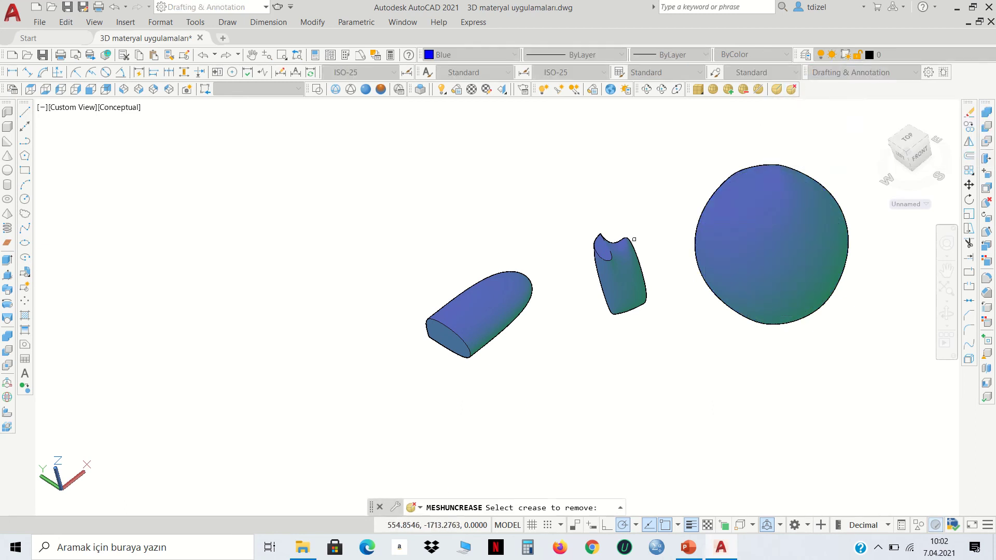
pyautogui.scroll(4, 610, 249)
pyautogui.click(588, 251)
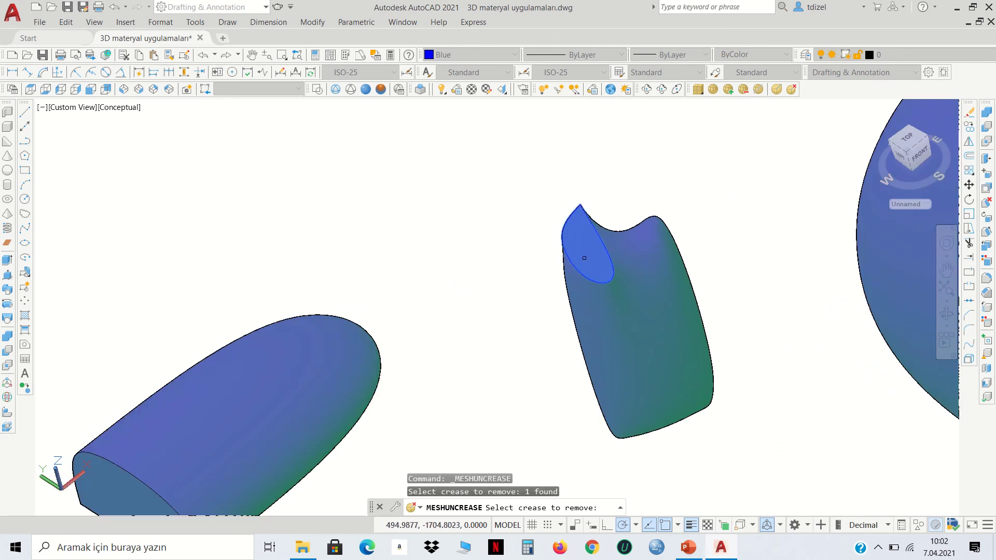
pyautogui.press('Return')
# Uncrease the flat end of the bullet-shaped mesh, then bring the remaining meshes into view
pyautogui.scroll(-4, 623, 199)
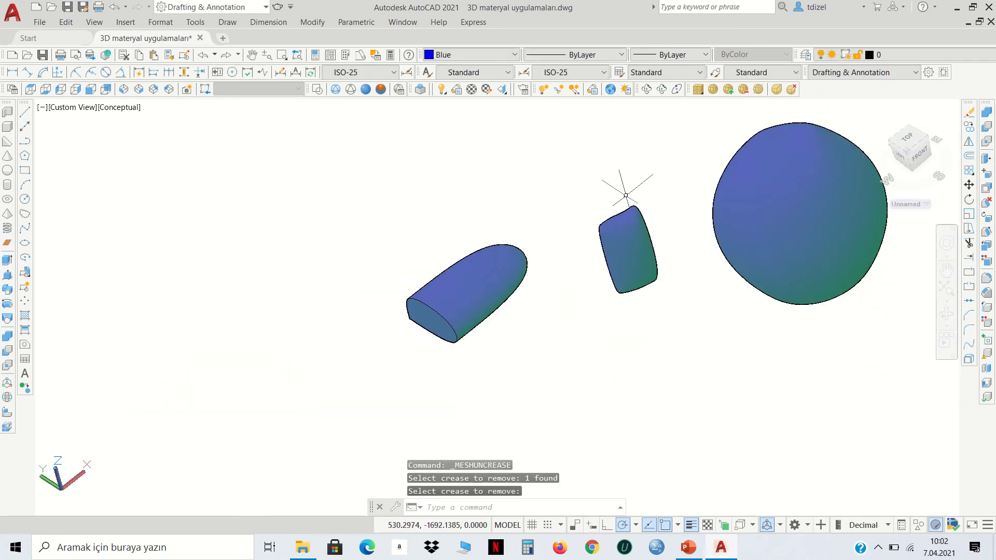
pyautogui.click(793, 90)
pyautogui.scroll(4, 415, 338)
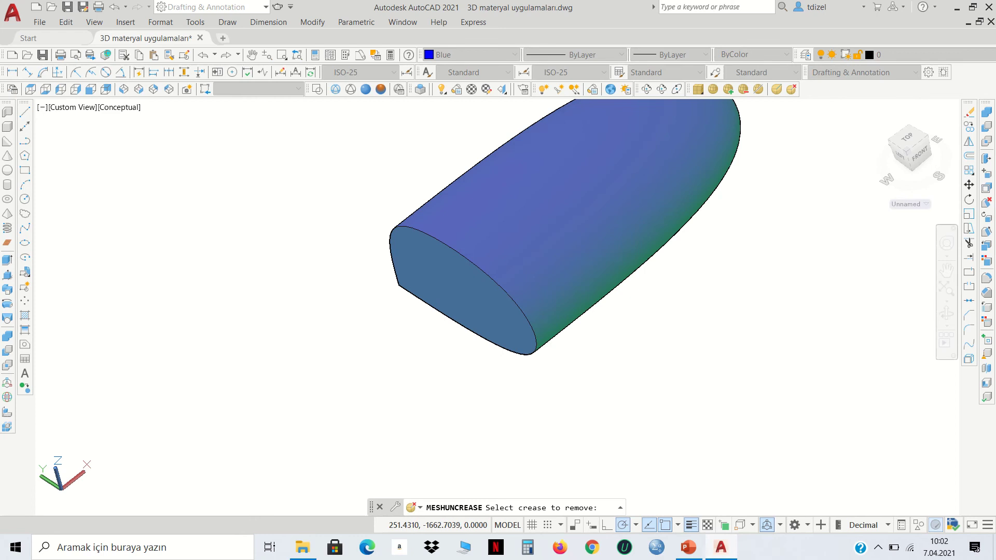
pyautogui.click(464, 279)
pyautogui.press('Return')
pyautogui.scroll(-4, 556, 323)
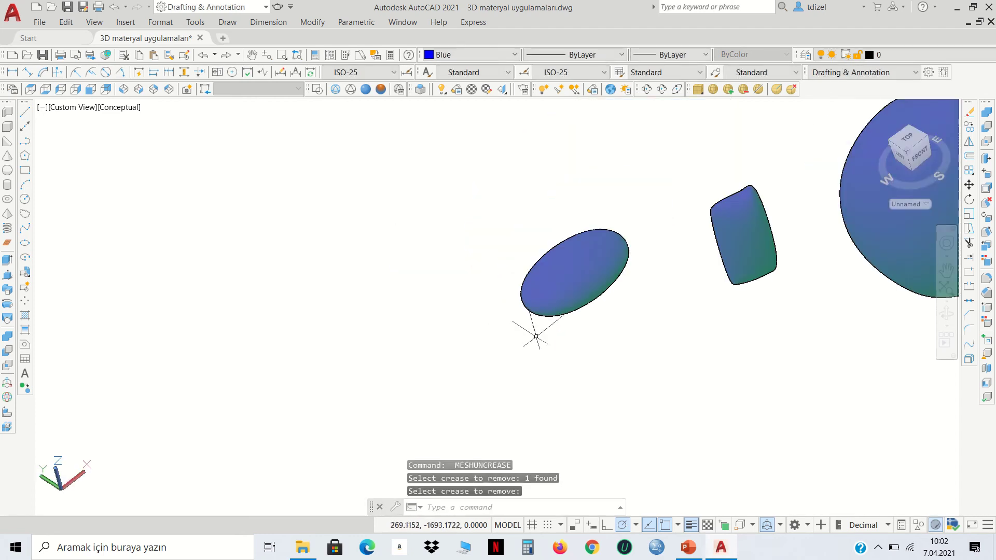
pyautogui.moveTo(693, 334); pyautogui.dragTo(534, 362, button='middle')
pyautogui.press('Return')
pyautogui.scroll(-2, 584, 345)
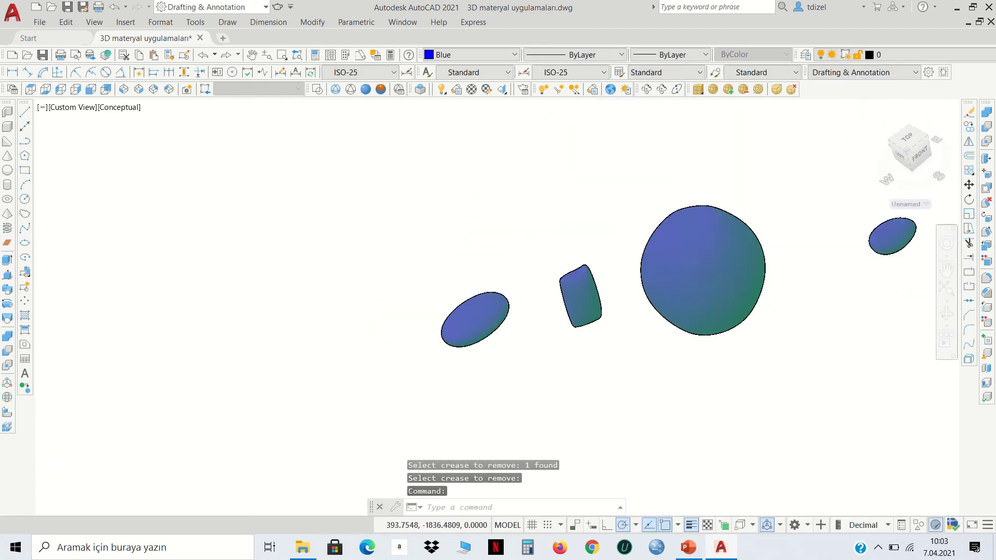
pyautogui.scroll(-2, 622, 355)
pyautogui.moveTo(651, 356); pyautogui.dragTo(394, 325, button='middle')
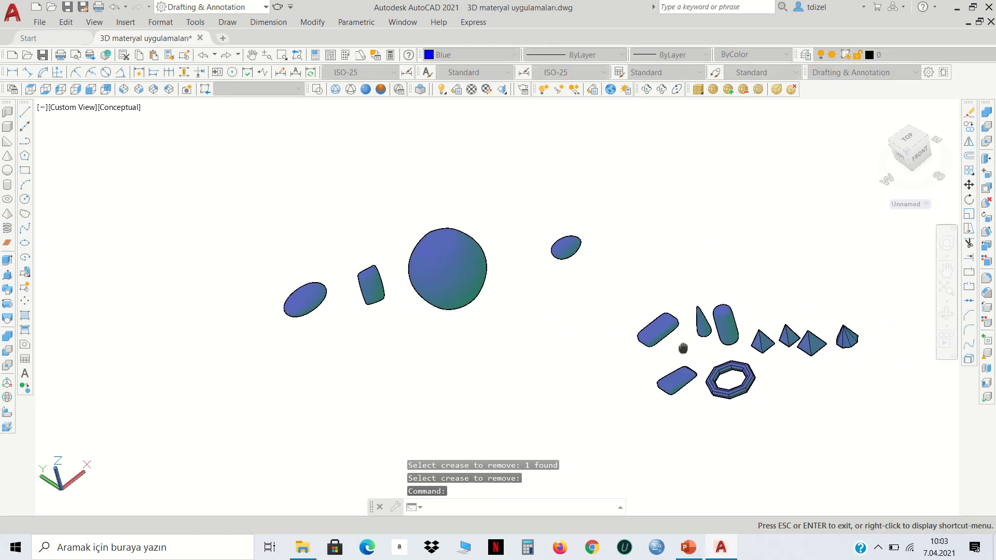
pyautogui.scroll(1, 622, 355)
pyautogui.scroll(2, 622, 355)
pyautogui.scroll(3, 622, 355)
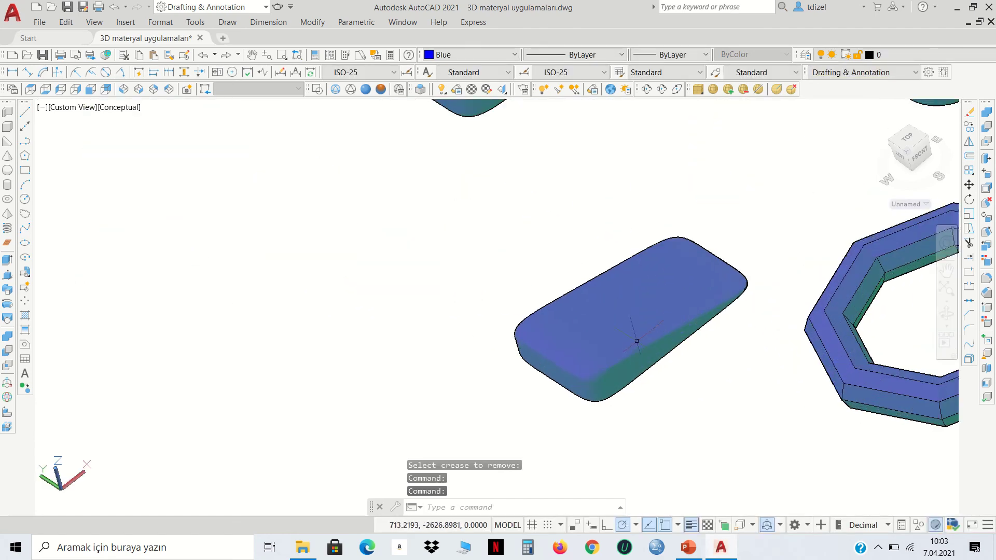
# Crease the rounded box's end face with an Always crease value
pyautogui.click(775, 90)
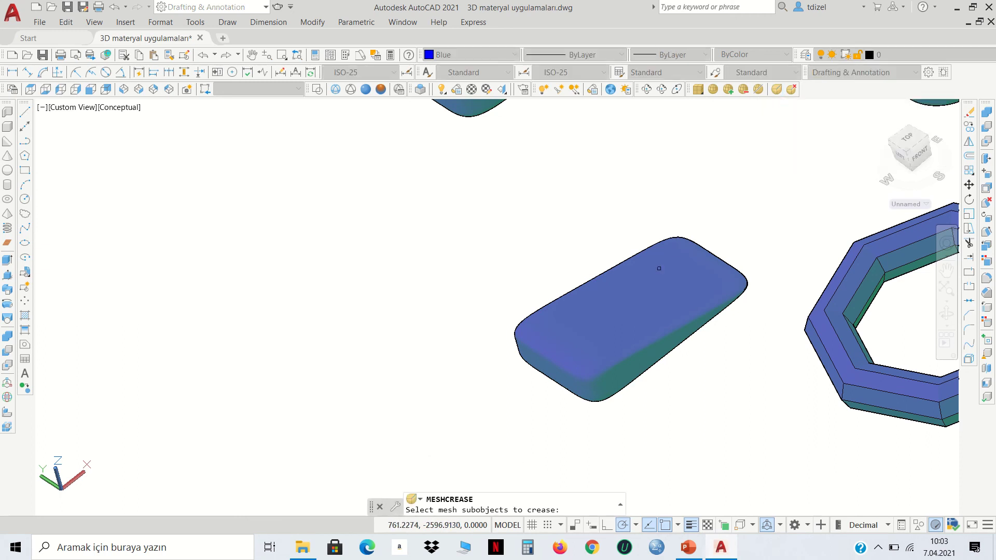
pyautogui.scroll(4, 578, 370)
pyautogui.click(509, 329)
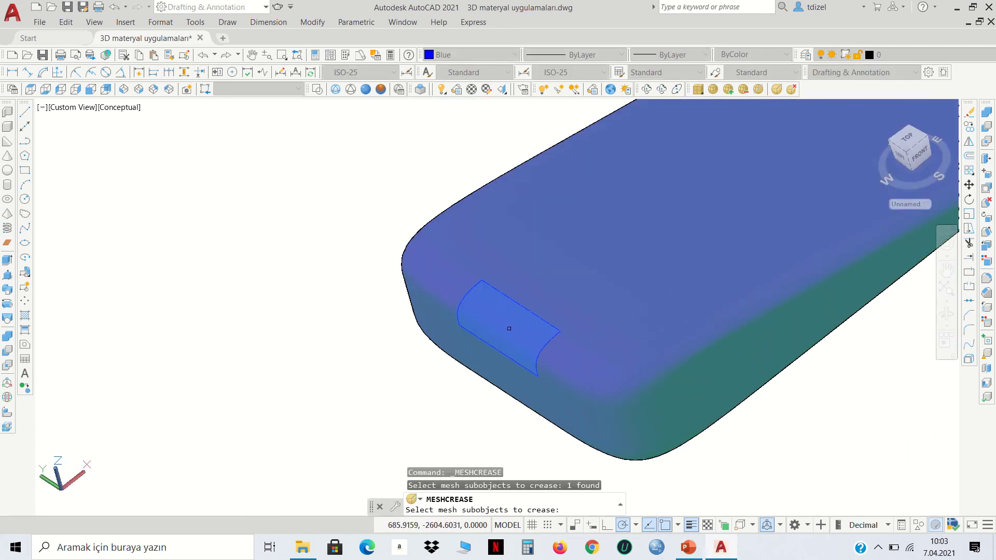
pyautogui.press('Return')
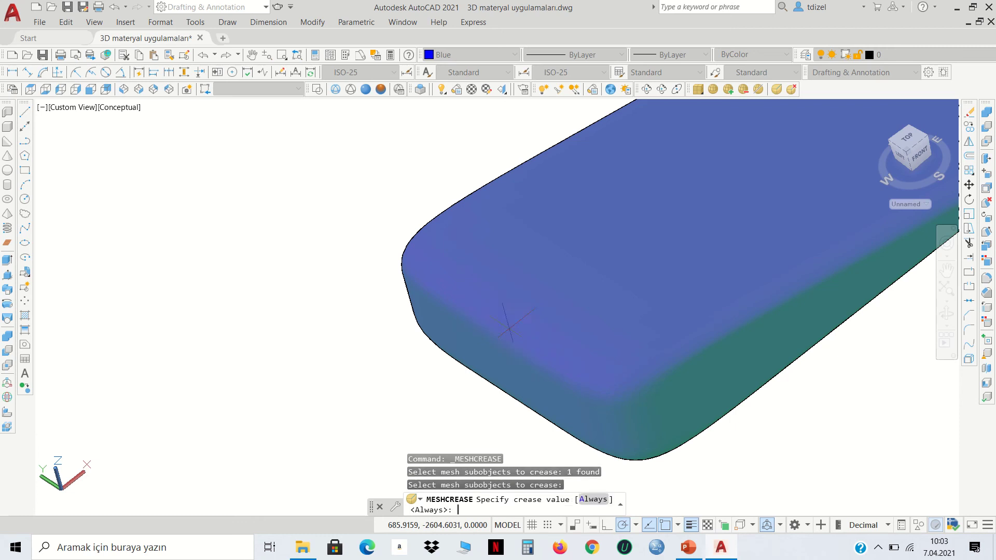
pyautogui.press('Return')
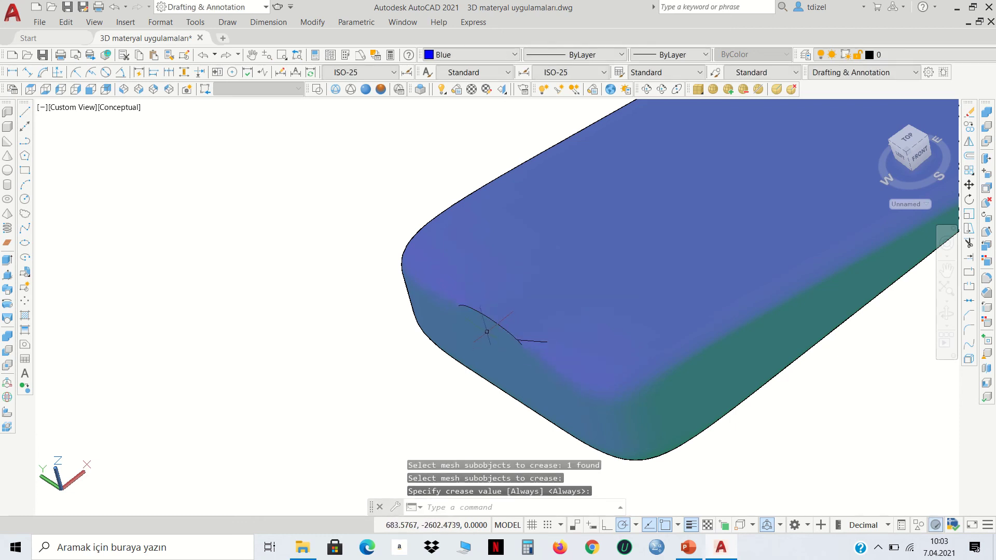
pyautogui.press('Return')
pyautogui.click(480, 343)
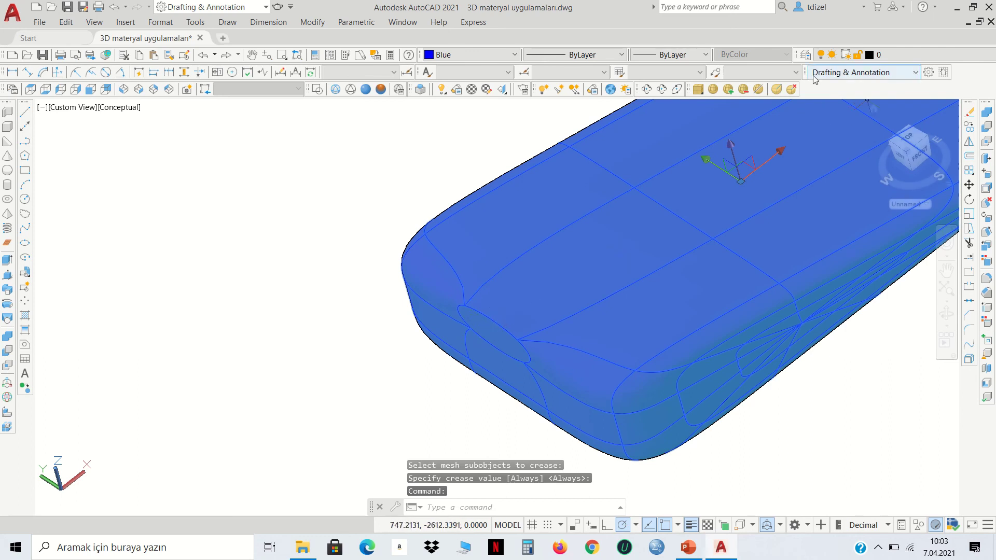
pyautogui.press('Escape')
pyautogui.click(781, 90)
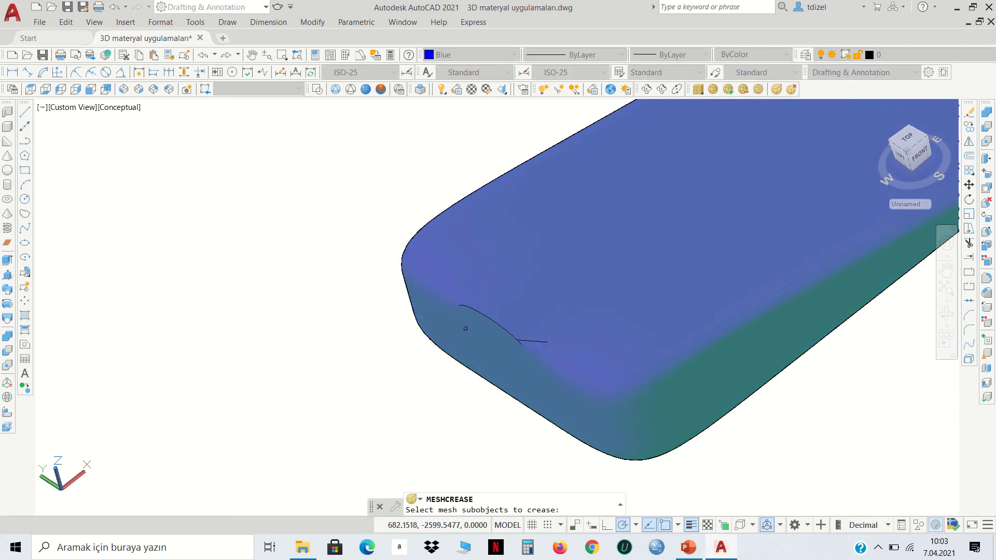
pyautogui.click(478, 336)
pyautogui.press('Return')
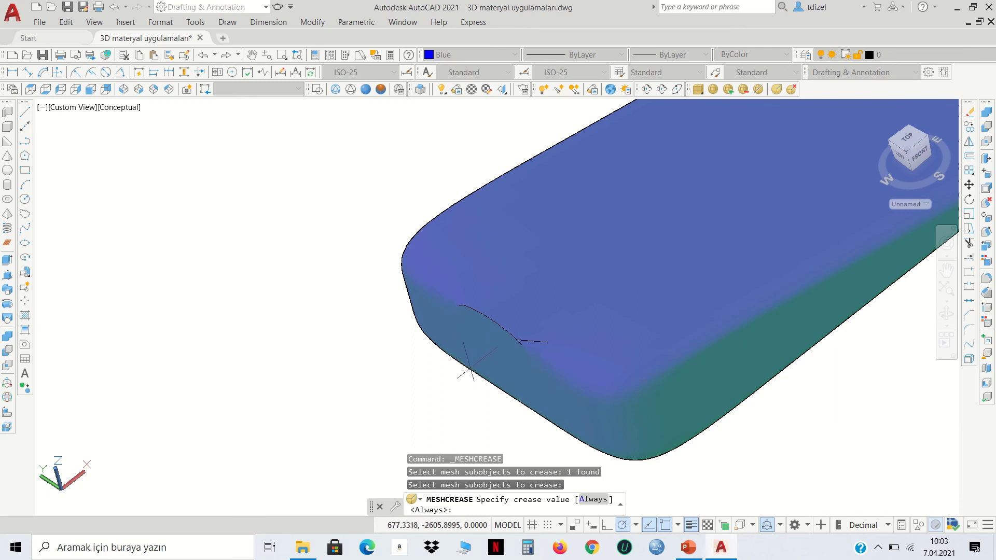
pyautogui.press('Return')
pyautogui.click(463, 351)
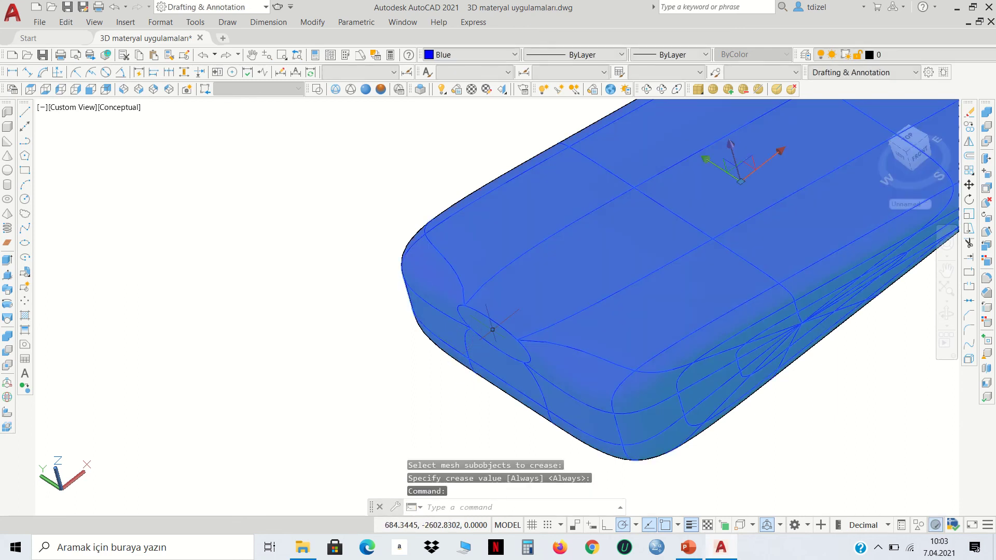
pyautogui.press('Escape')
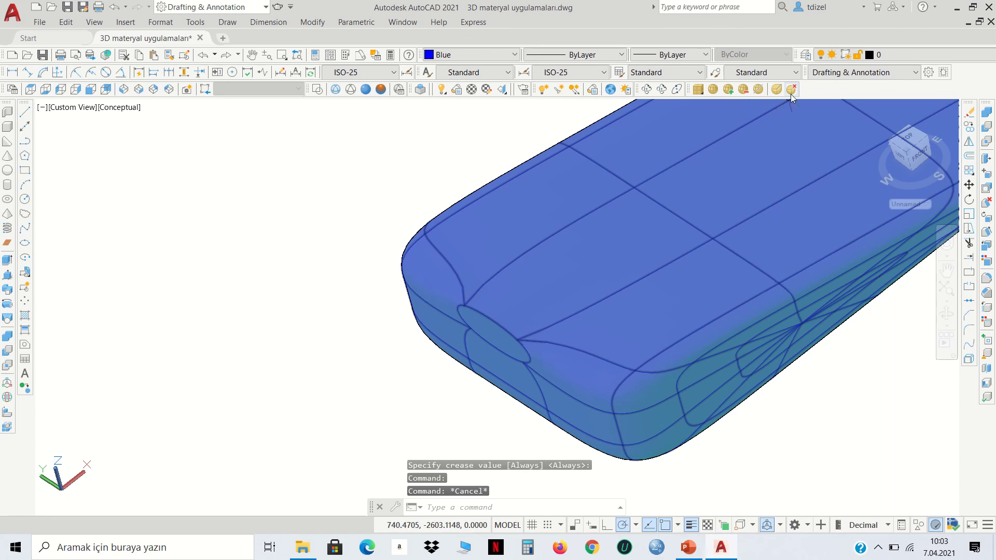
# Remove the crease from the rounded box's end face
pyautogui.click(792, 90)
pyautogui.click(482, 345)
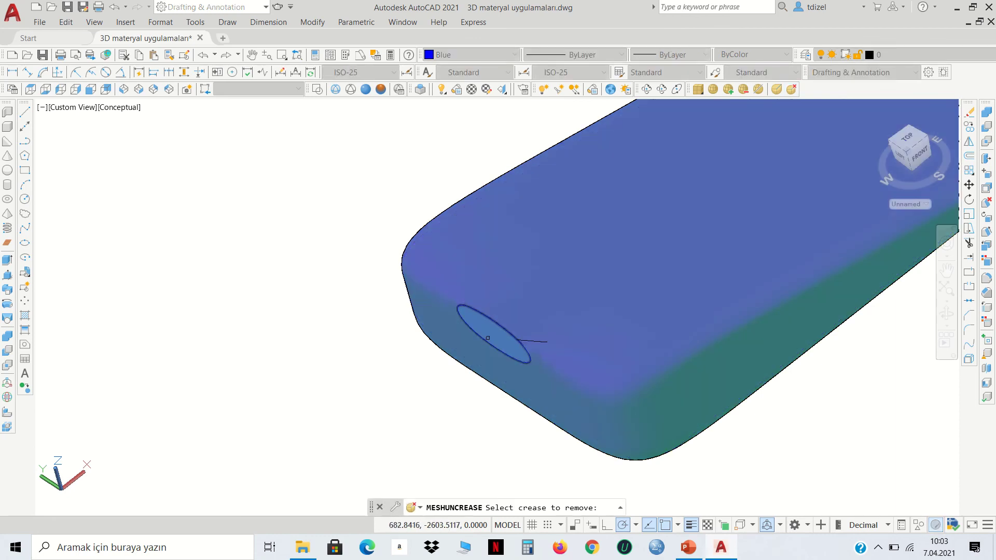
pyautogui.press('Return')
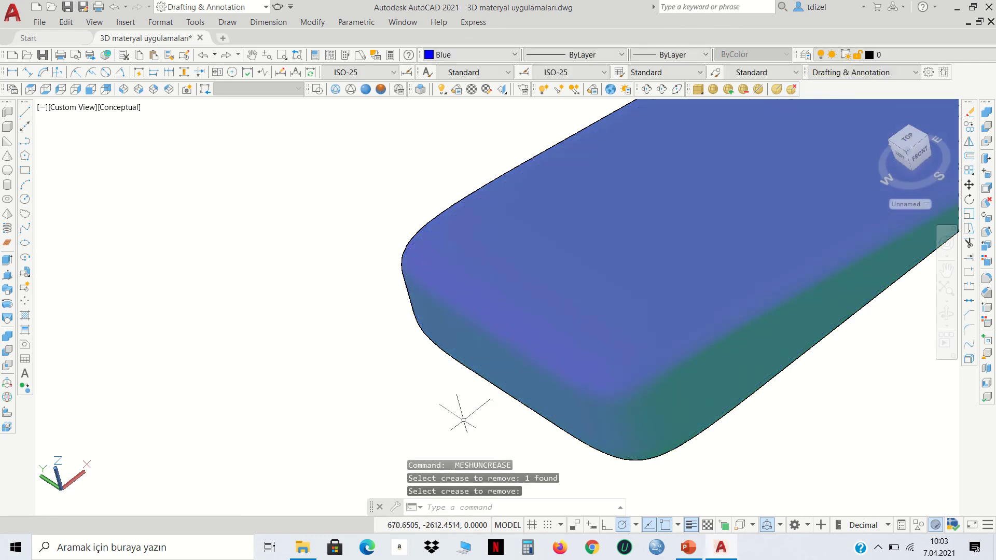
pyautogui.scroll(-6, 383, 350)
pyautogui.press('Escape')
pyautogui.press('Escape')
pyautogui.press('Escape')
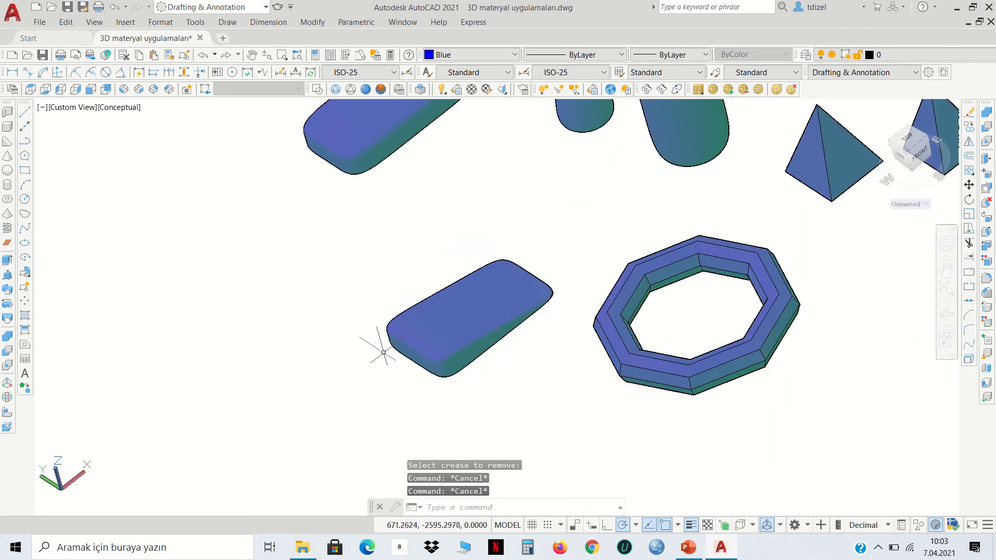
pyautogui.scroll(-2, 383, 352)
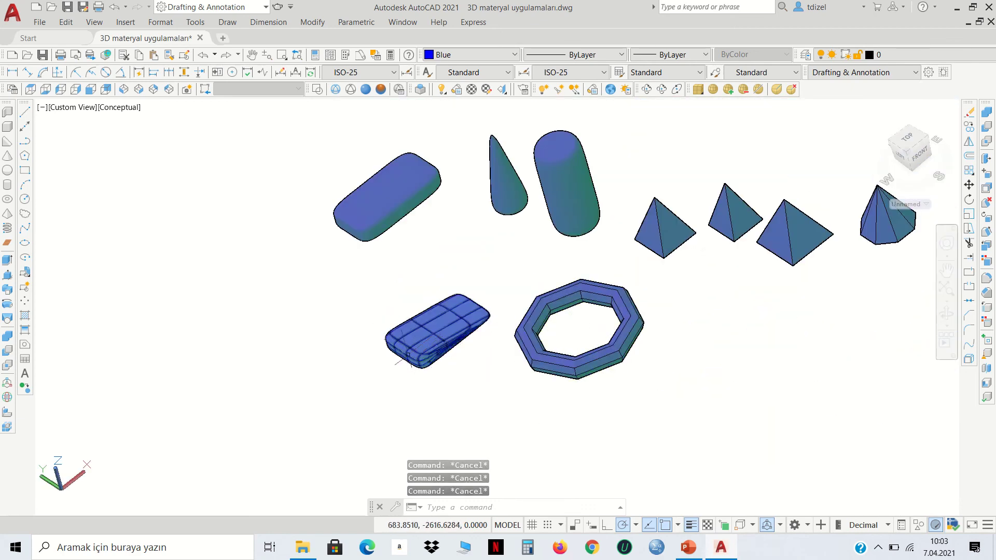
pyautogui.scroll(3, 415, 353)
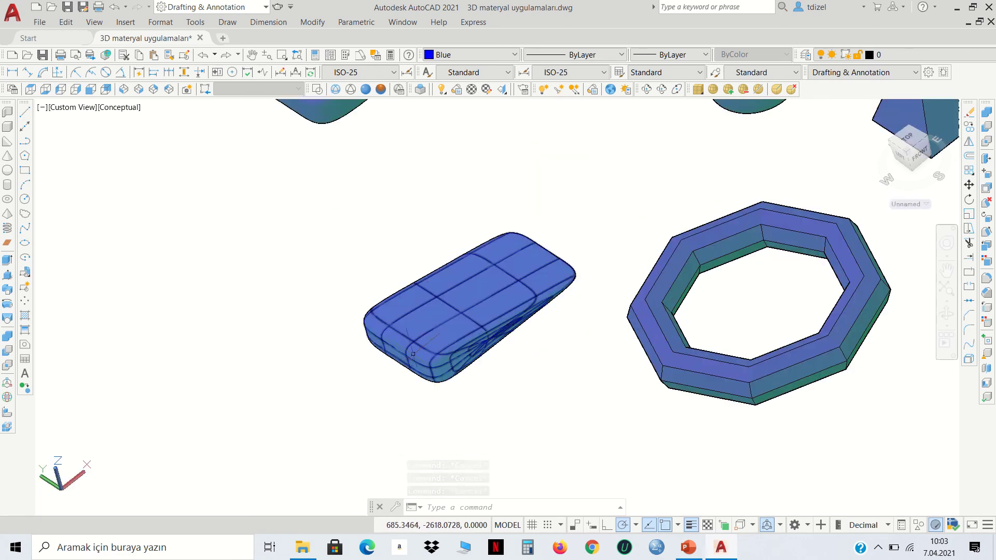
pyautogui.scroll(-3, 451, 340)
pyautogui.scroll(-2, 474, 349)
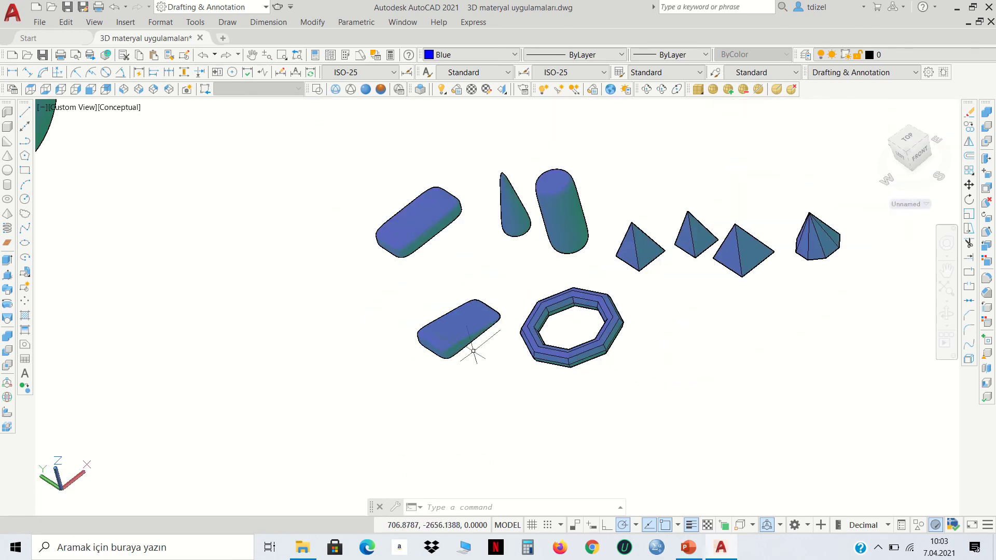